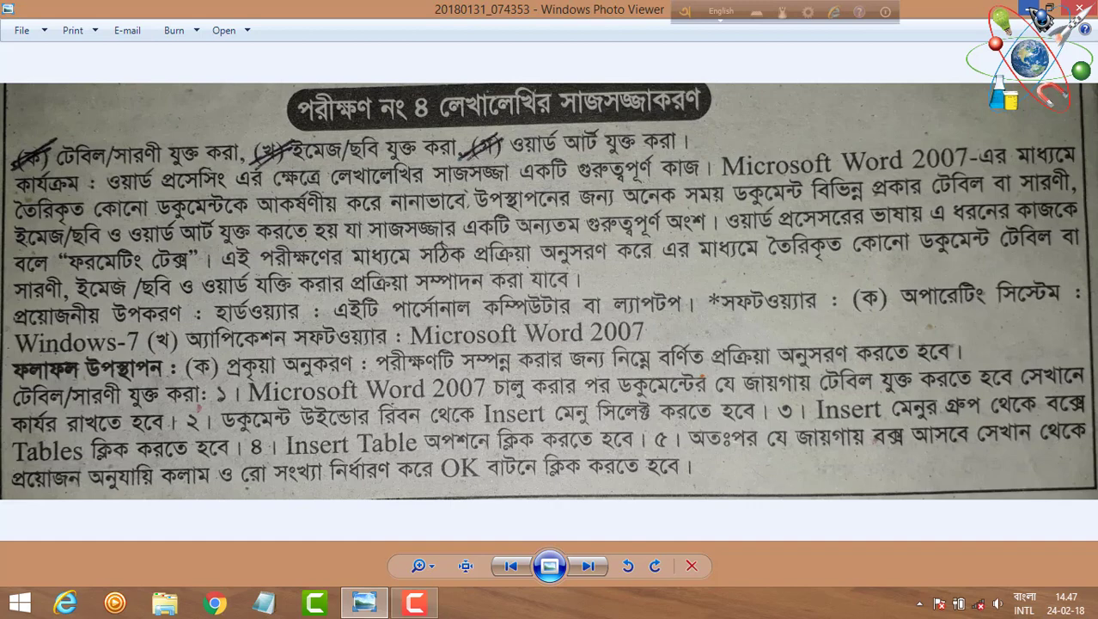
- Minimize the Photo Viewer window showing the textbook exercise page
click(1032, 9)
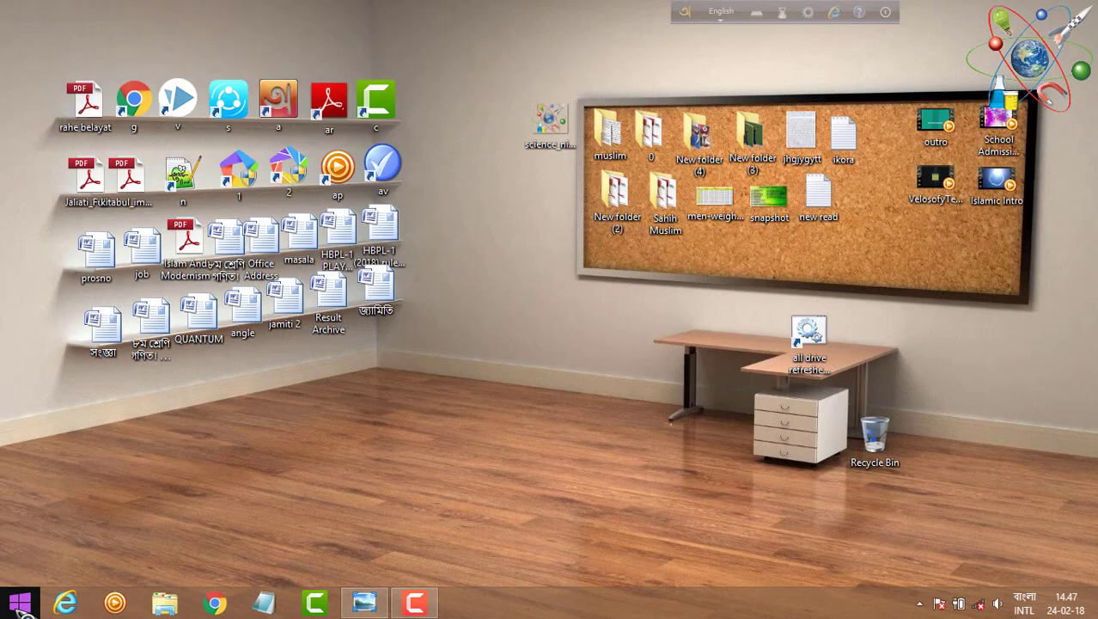
- Launch Microsoft Office Word 2007 by searching 'mic' in Windows Search
right_click(19, 609)
click(275, 517)
key(super+s)
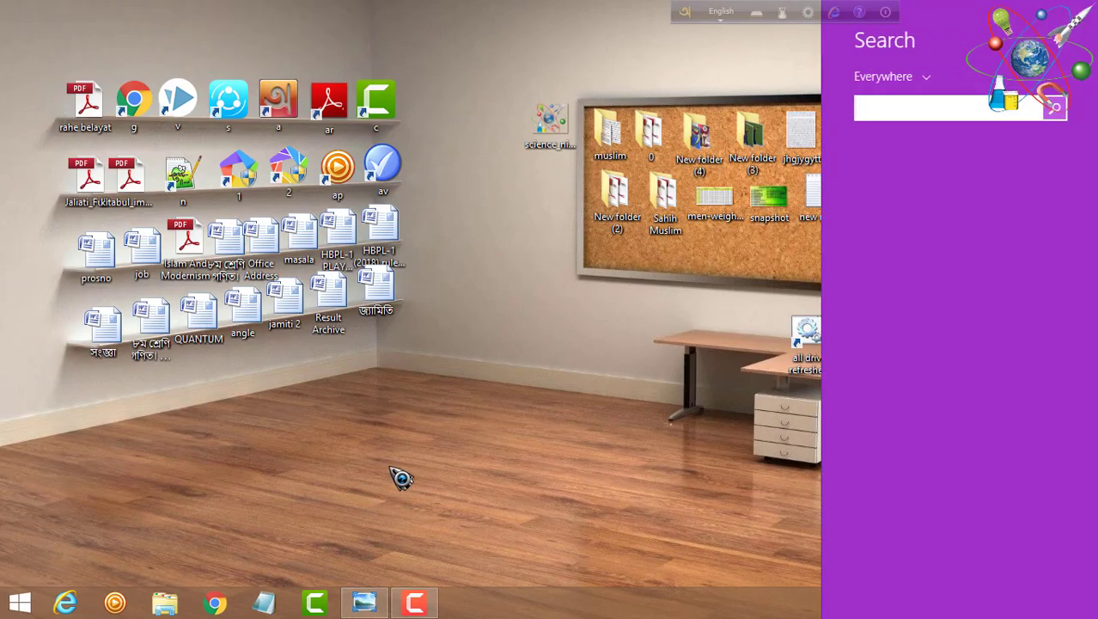
text(mic)
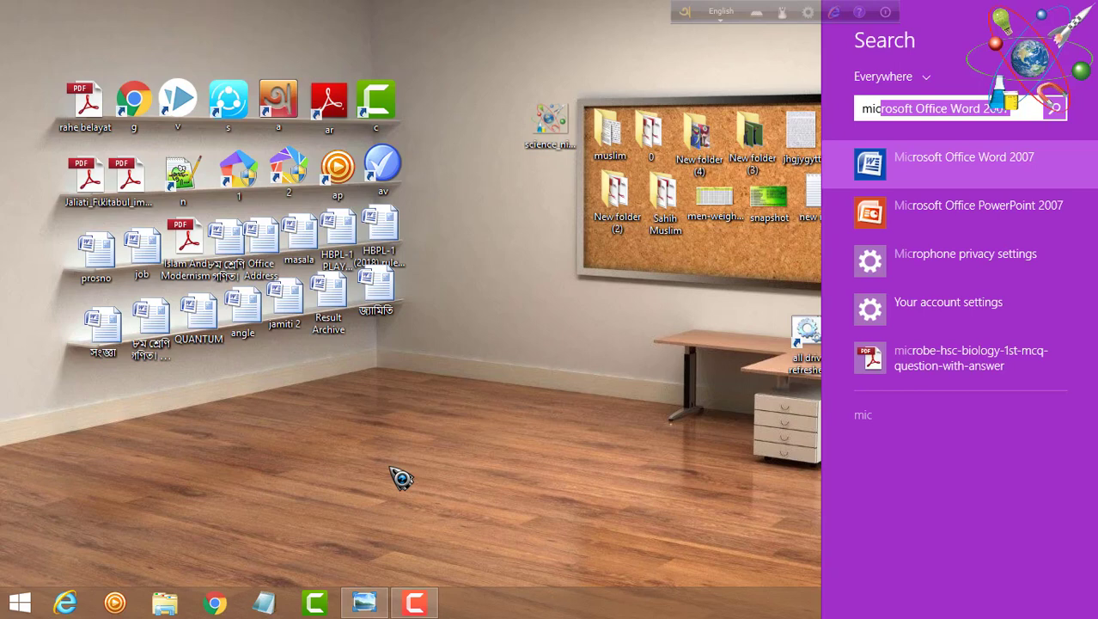
key(Return)
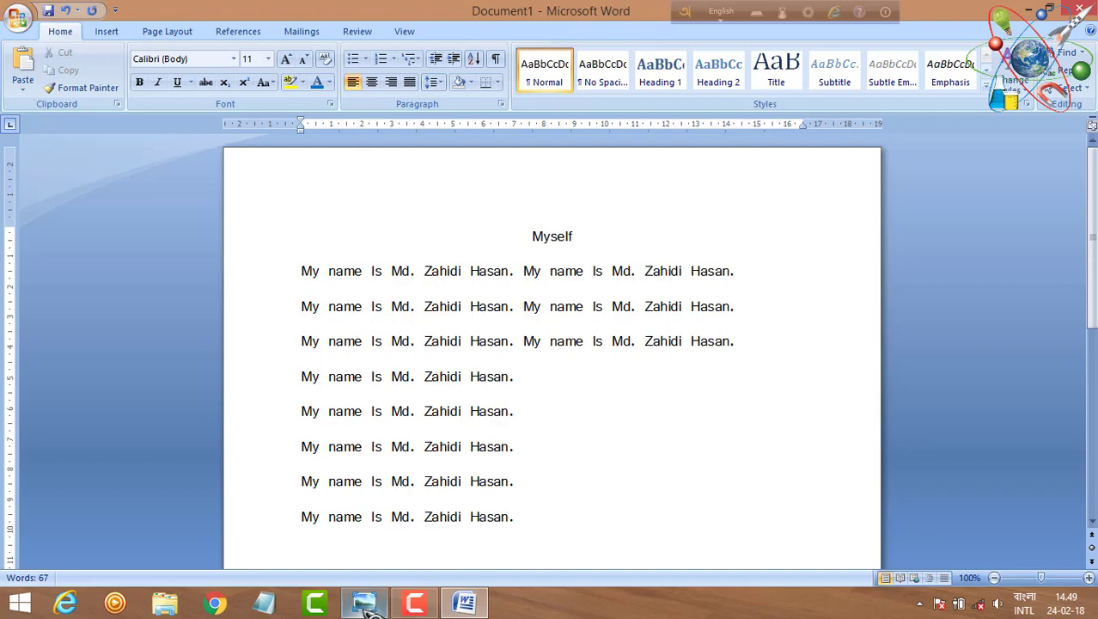
click(368, 603)
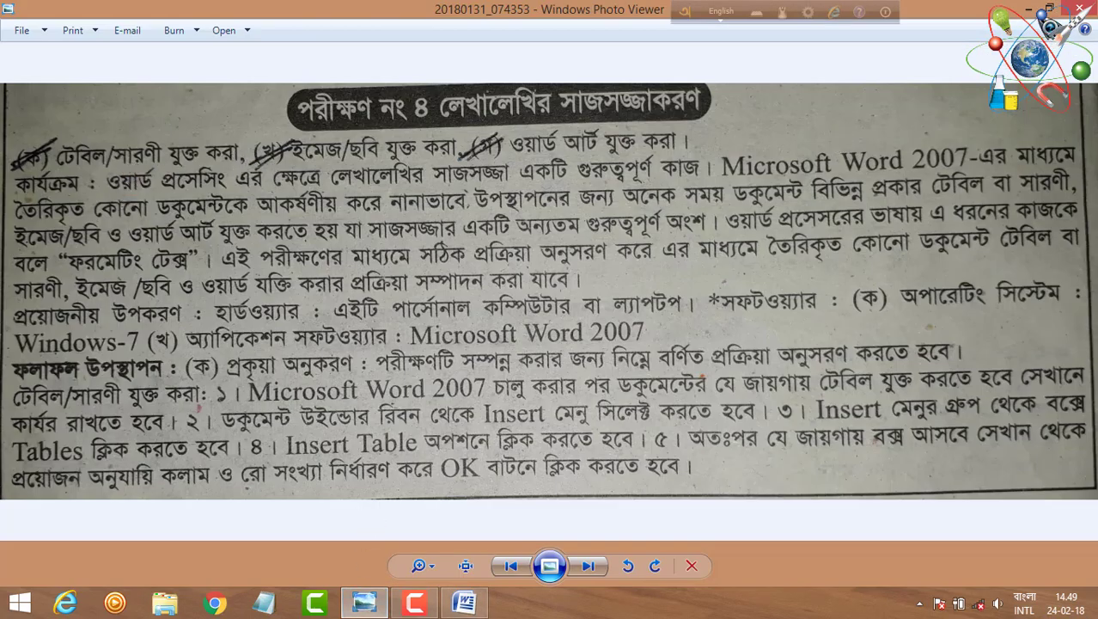
click(1079, 7)
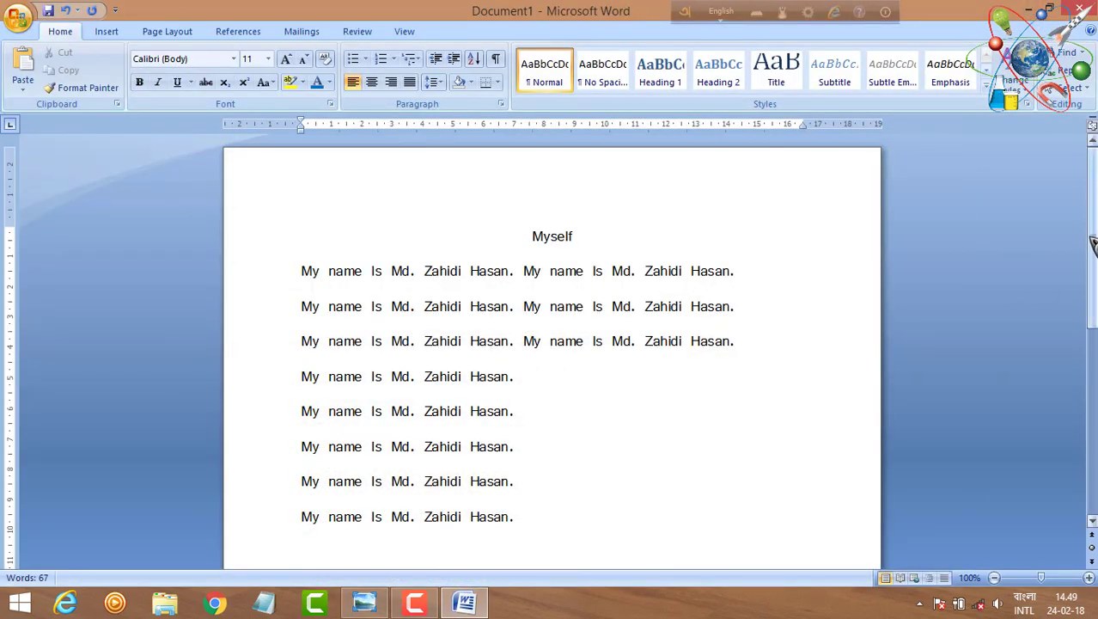
mouse_move(1093, 244)
mouse_down()
mouse_move(1094, 348)
mouse_move(1093, 223)
mouse_up()
scroll(549, 343, down, 3)
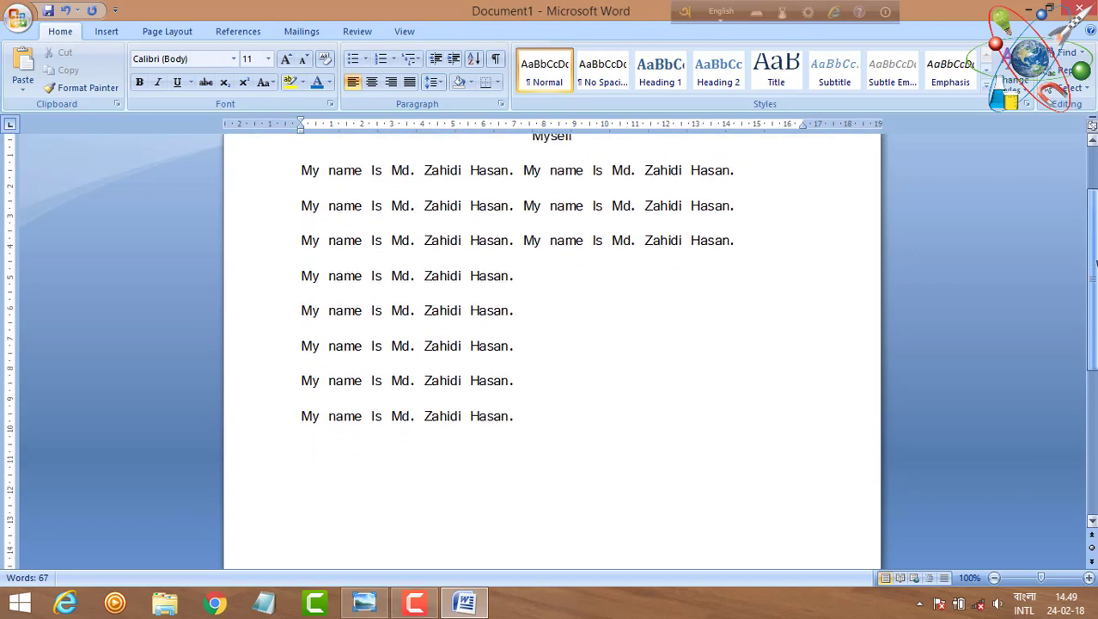
scroll(550, 343, up, 3)
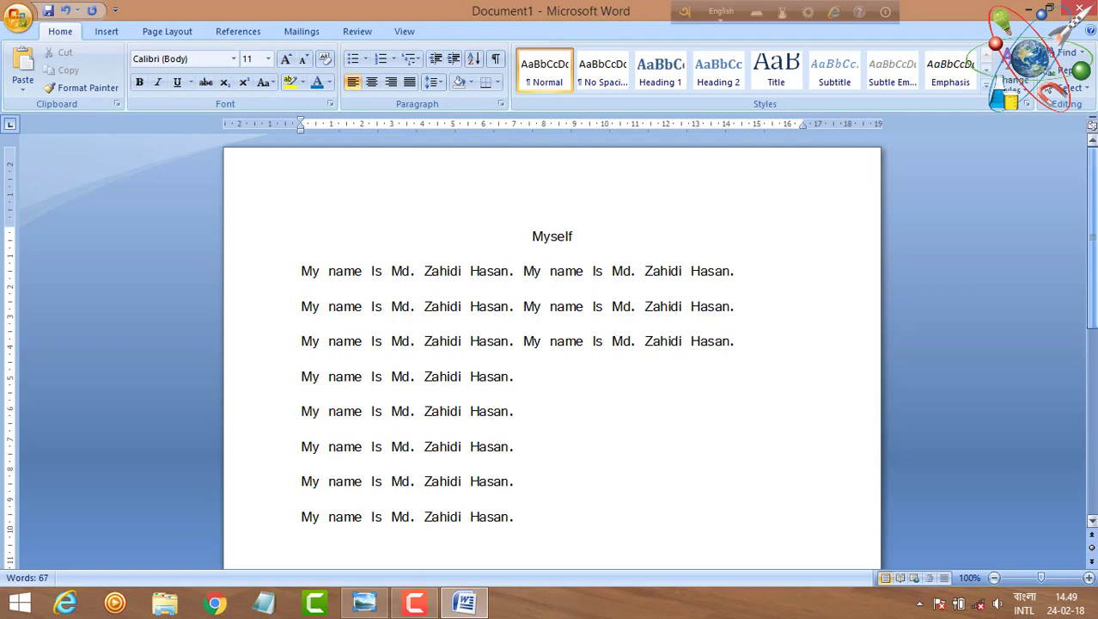
drag(1092, 225, 1095, 243)
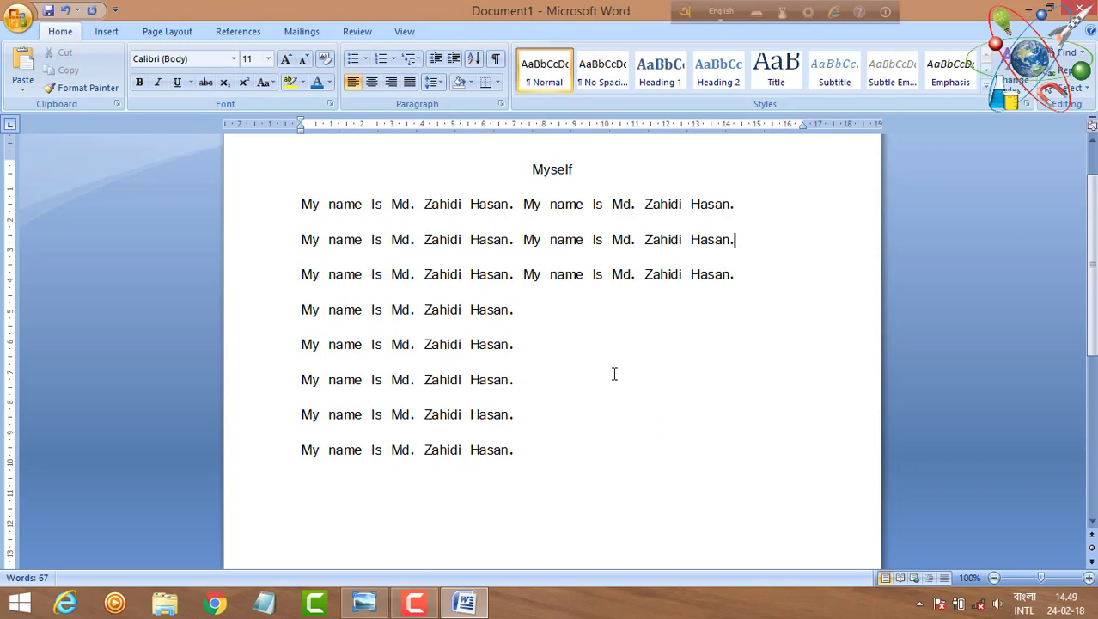
drag(1092, 296, 1096, 331)
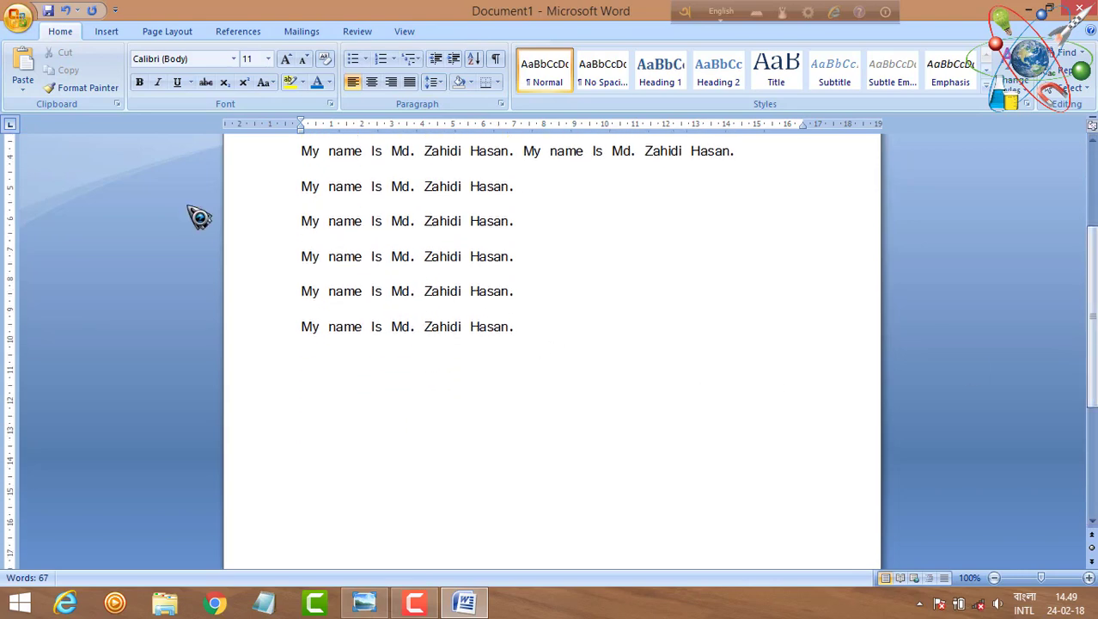
- Insert a 3-column by 6-row table from the Insert tab's Table grid
click(115, 34)
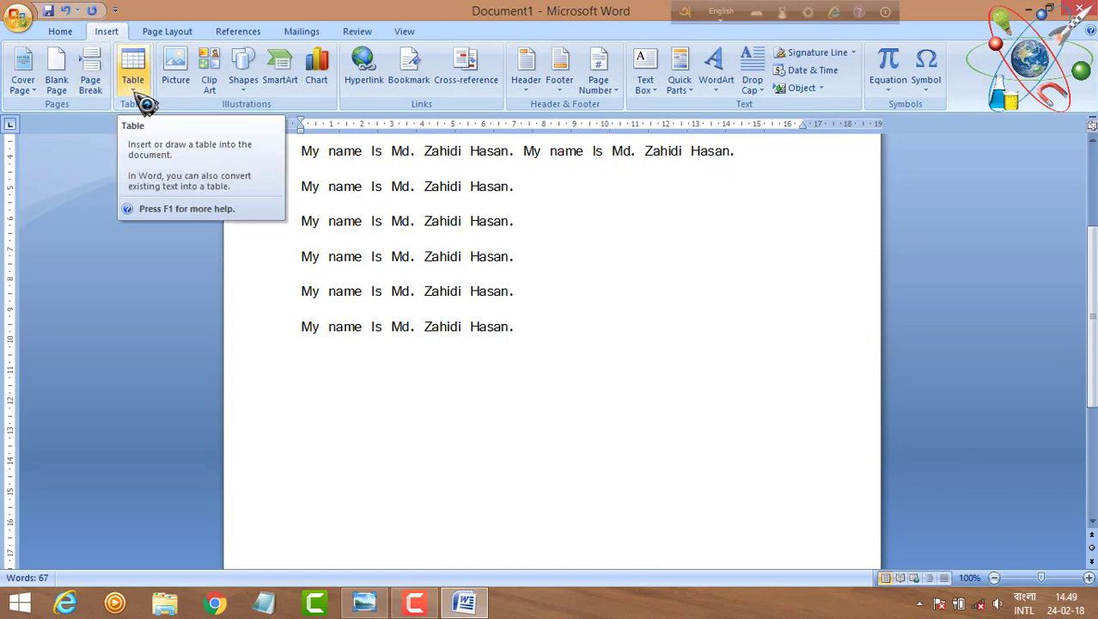
click(146, 103)
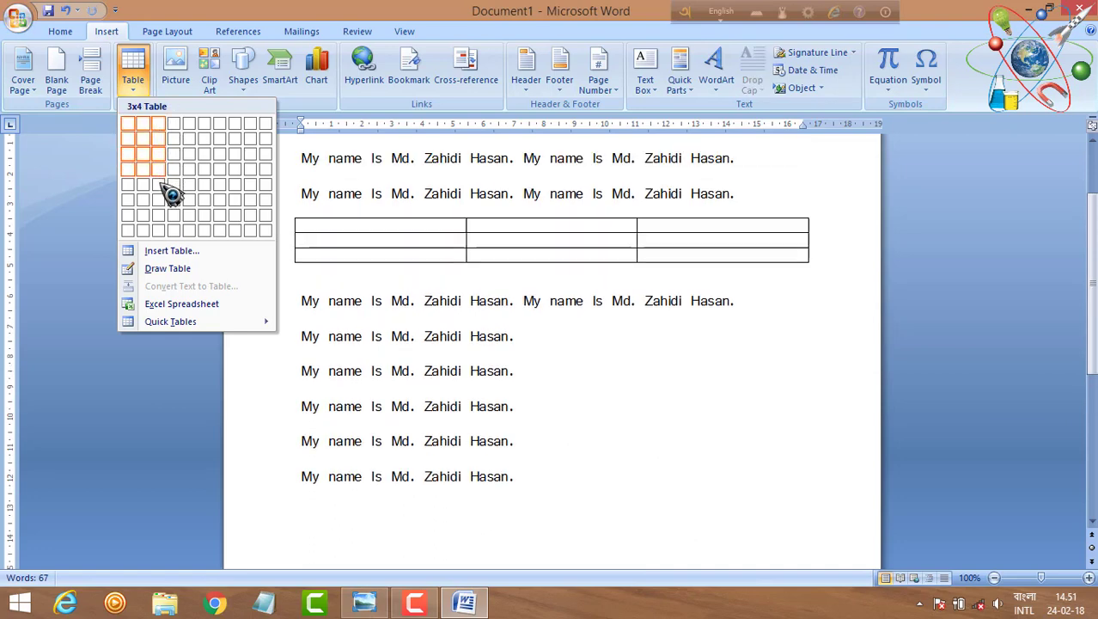
click(173, 214)
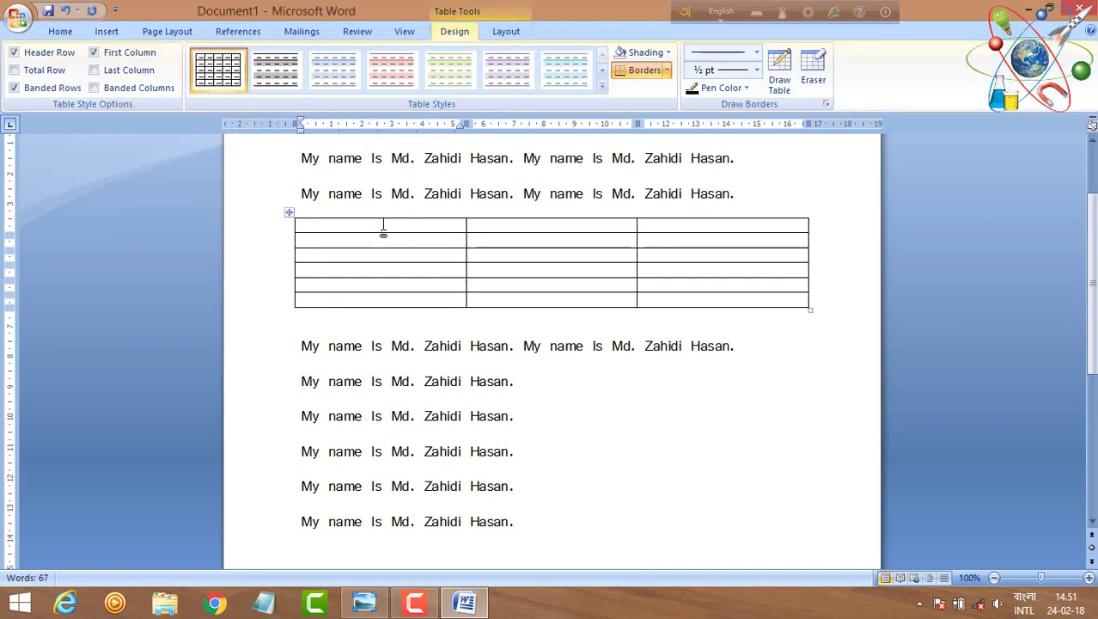
- Enter 'S.i' in the first header cell and serial numbers 1 and 2 below it
text(S.i)
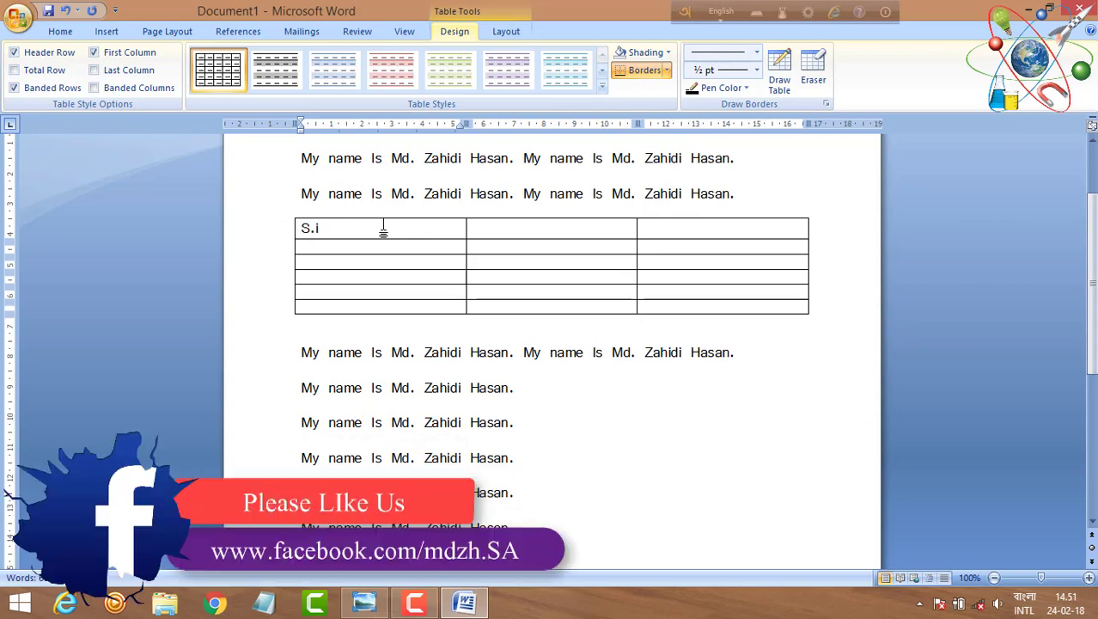
key(Return)
key(BackSpace)
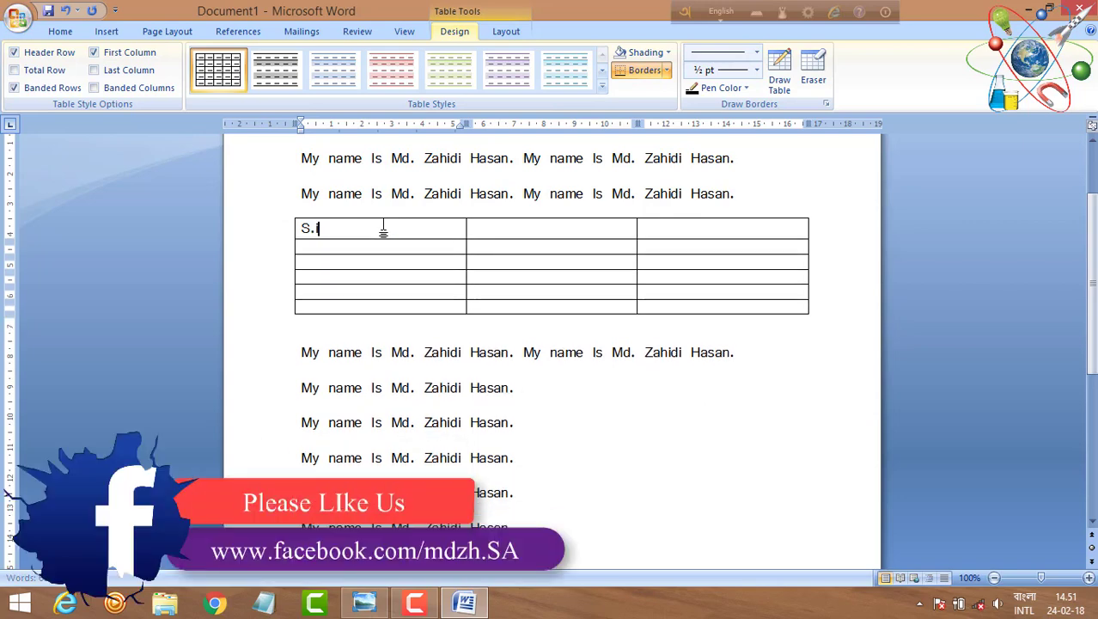
click(395, 247)
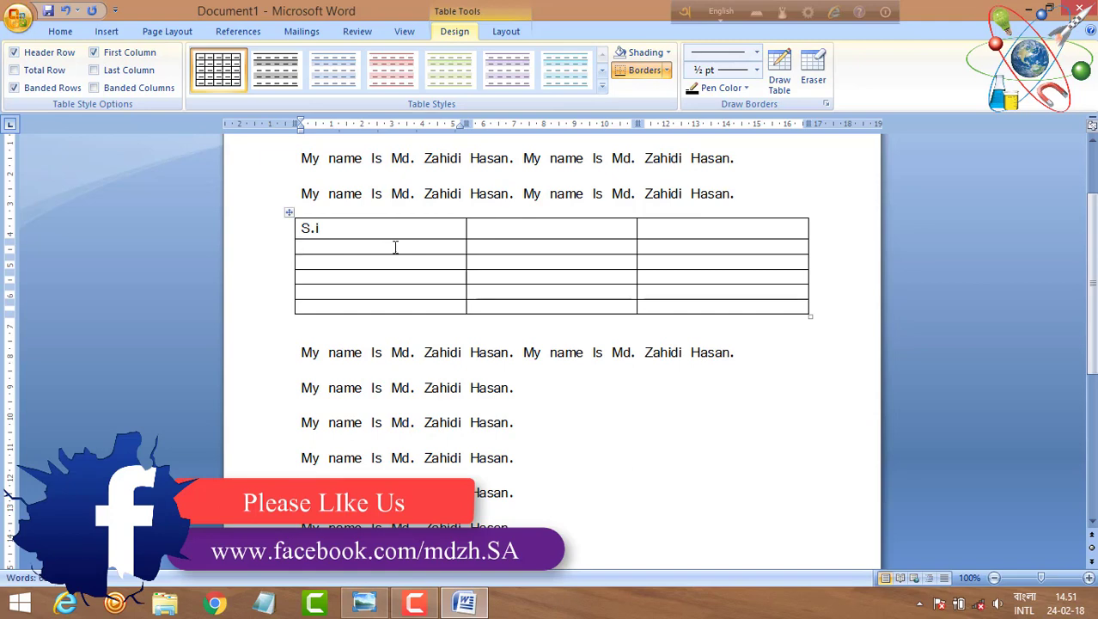
text(1)
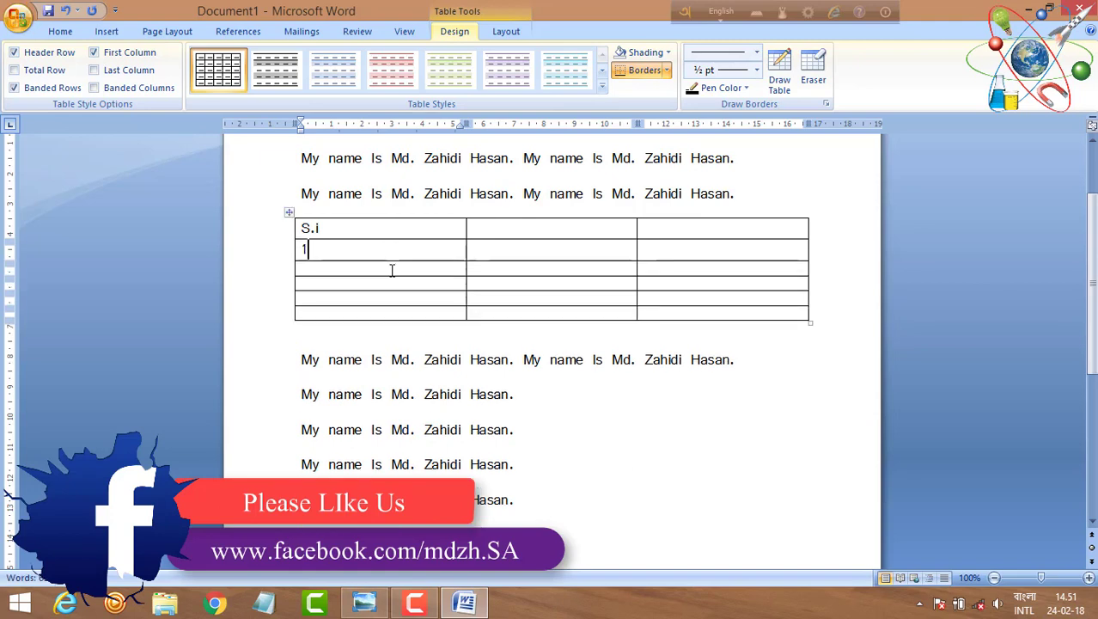
click(389, 268)
text(2)
- Enter serial numbers 3, 4 and 5 in the remaining first-column cells
click(395, 292)
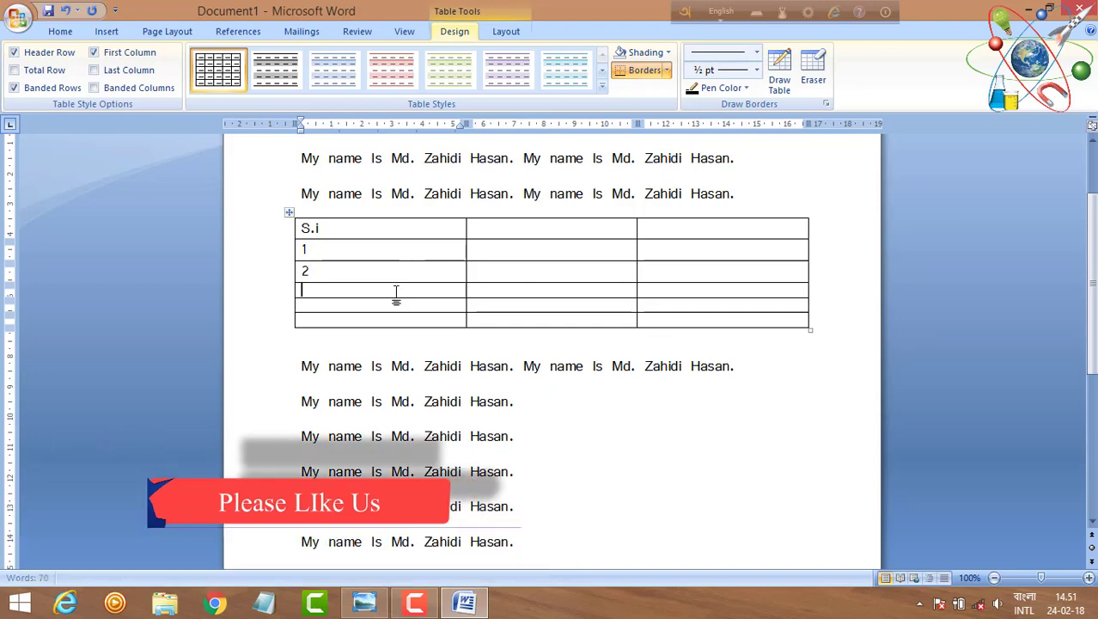
text(4)
key(BackSpace)
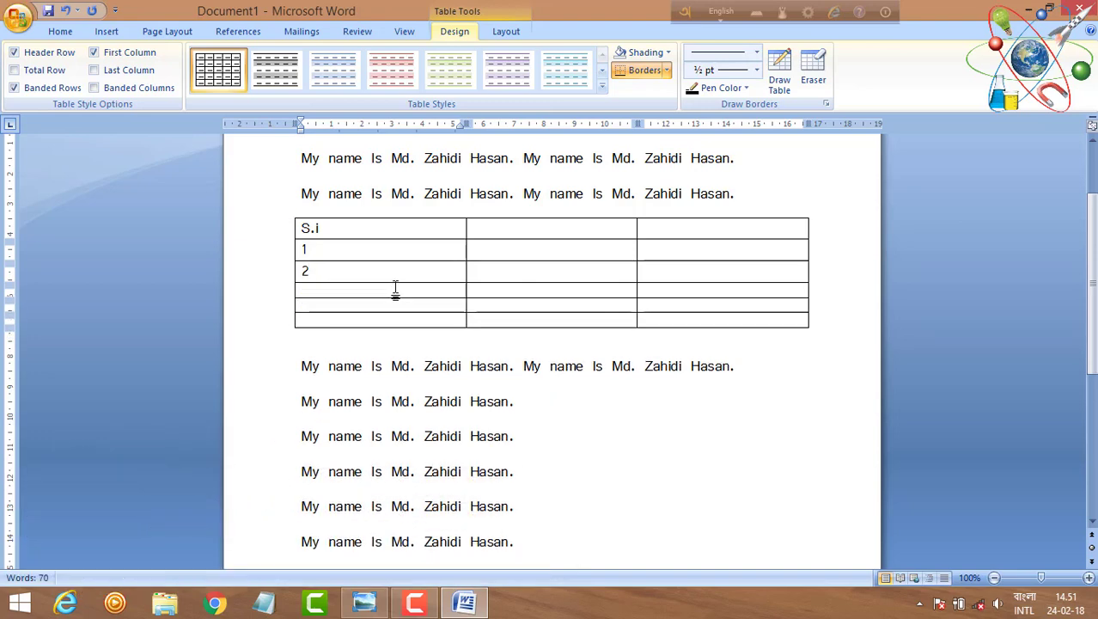
text(3)
click(399, 309)
text(4)
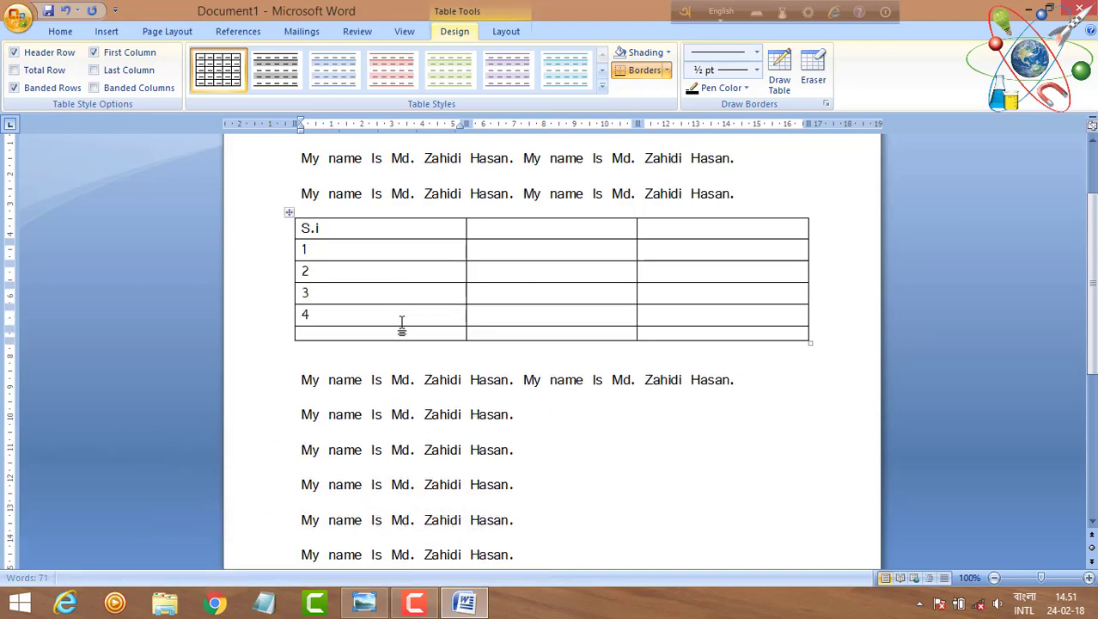
click(396, 333)
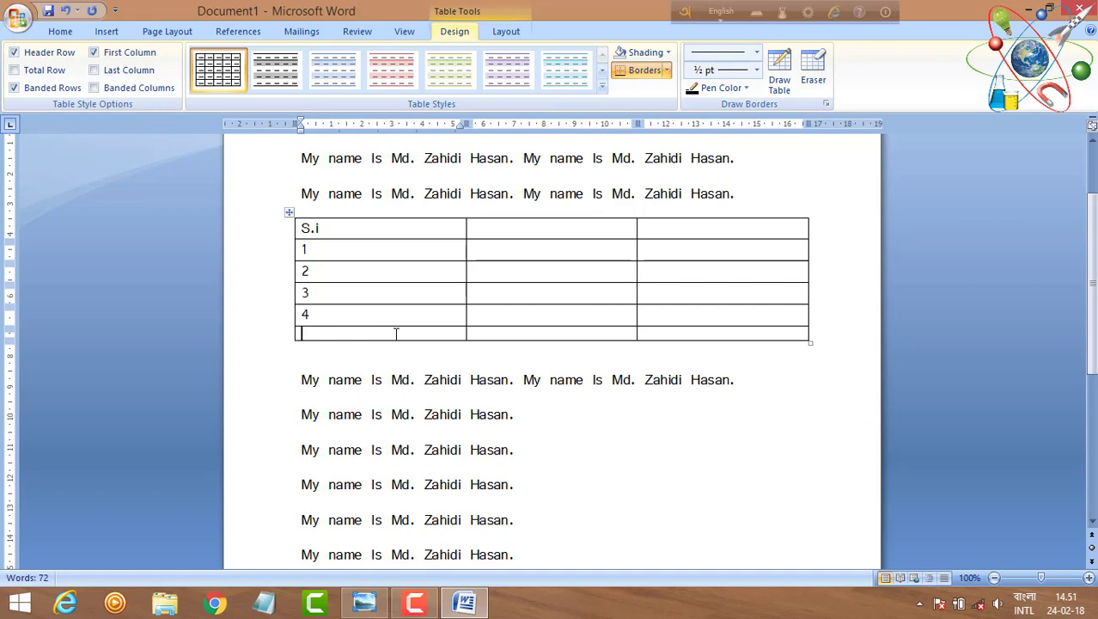
text(5)
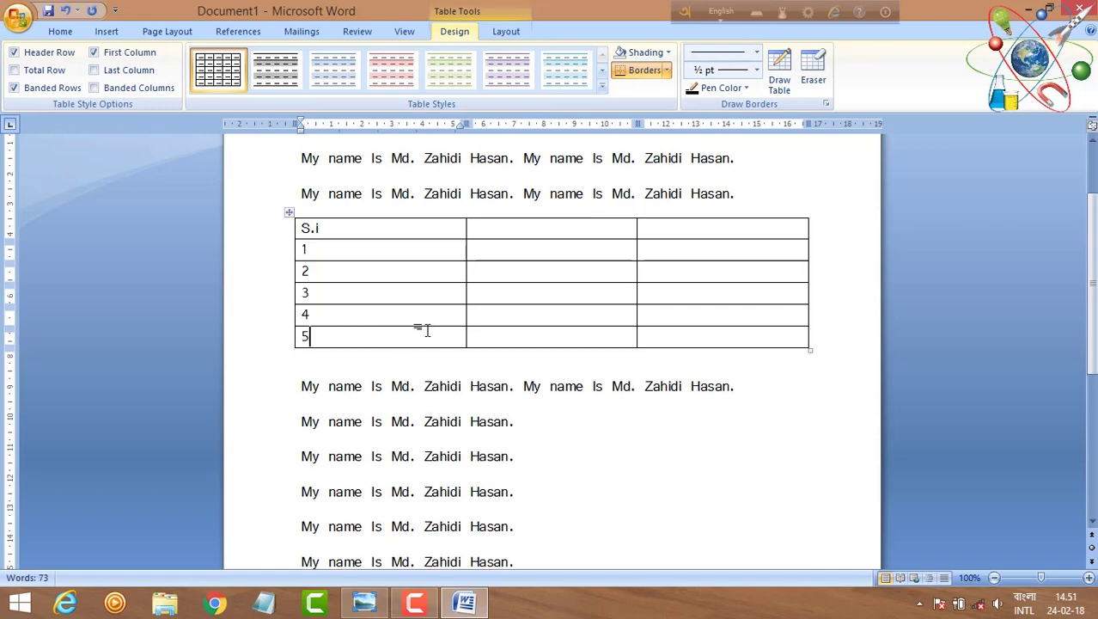
- Type 'Name' and 'Age' into the second and third header cells
click(551, 228)
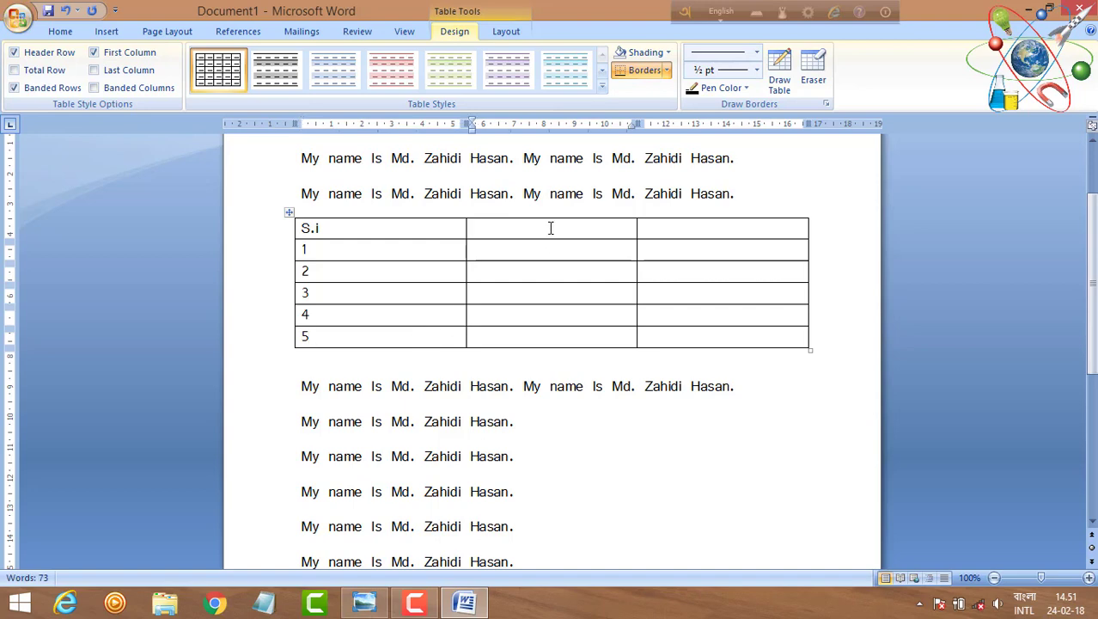
text(Na)
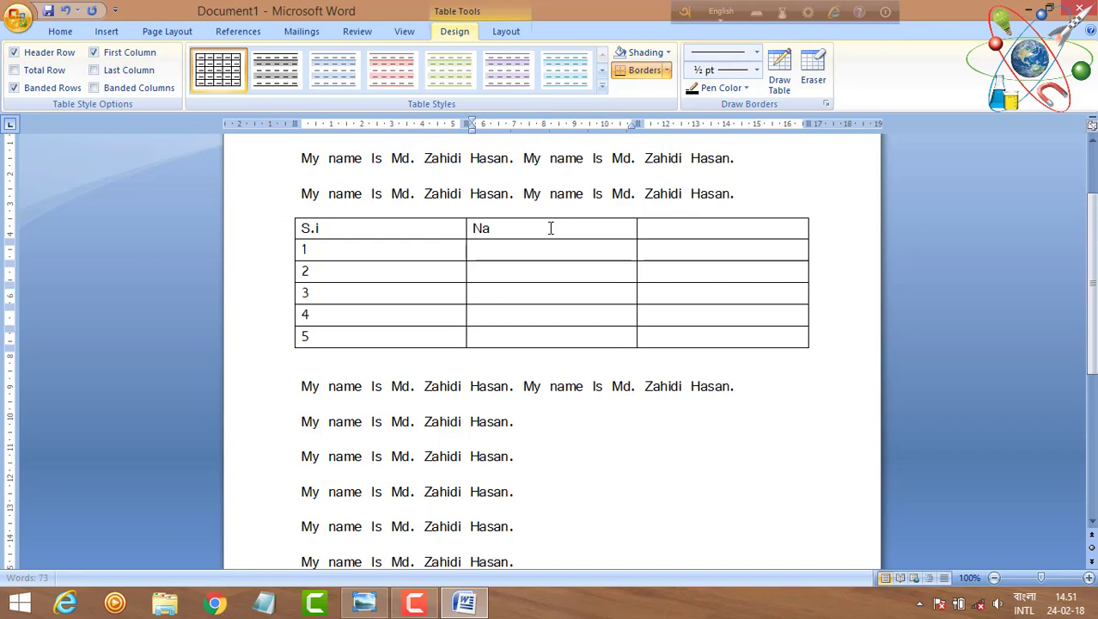
text(me)
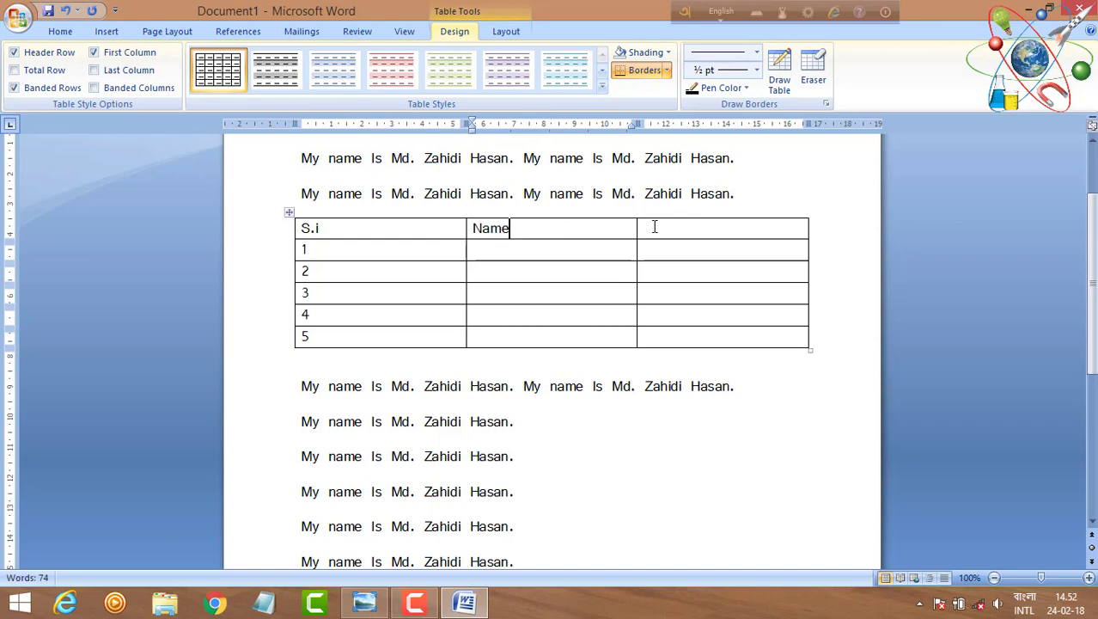
click(654, 226)
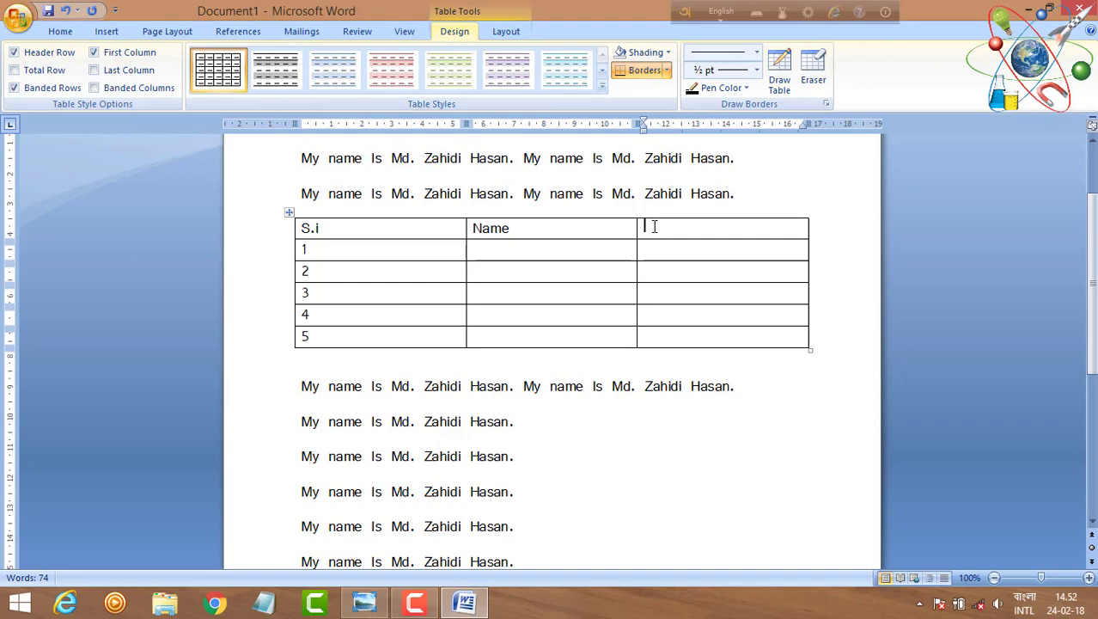
text(Age)
click(519, 251)
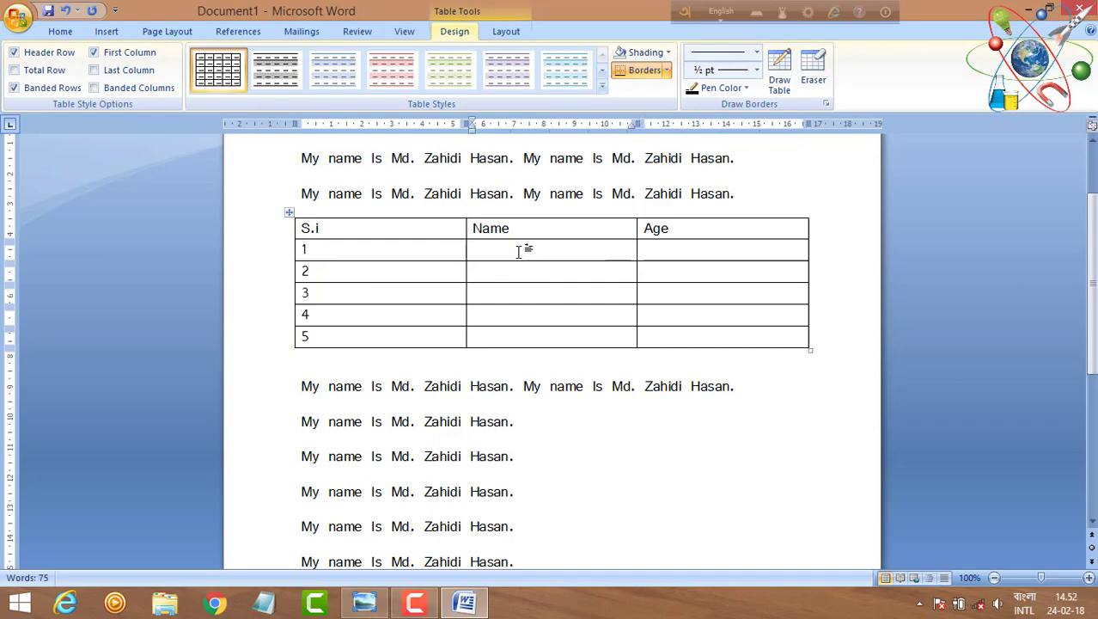
- Fill rows 1 and 2 with a name each and ages 26 and 30
text(Z)
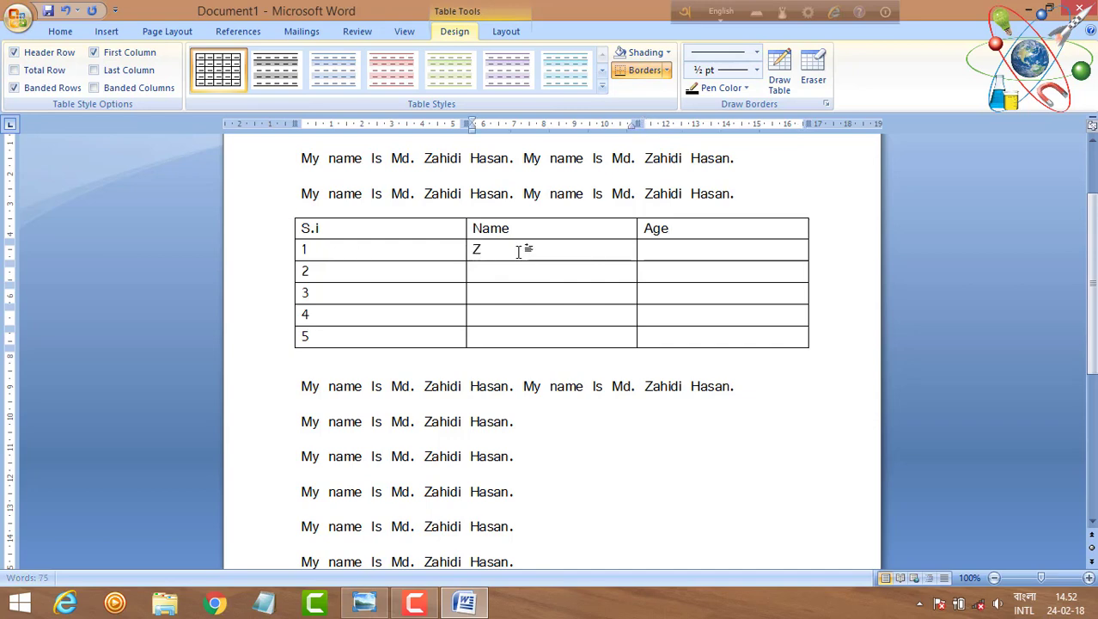
text(ahid)
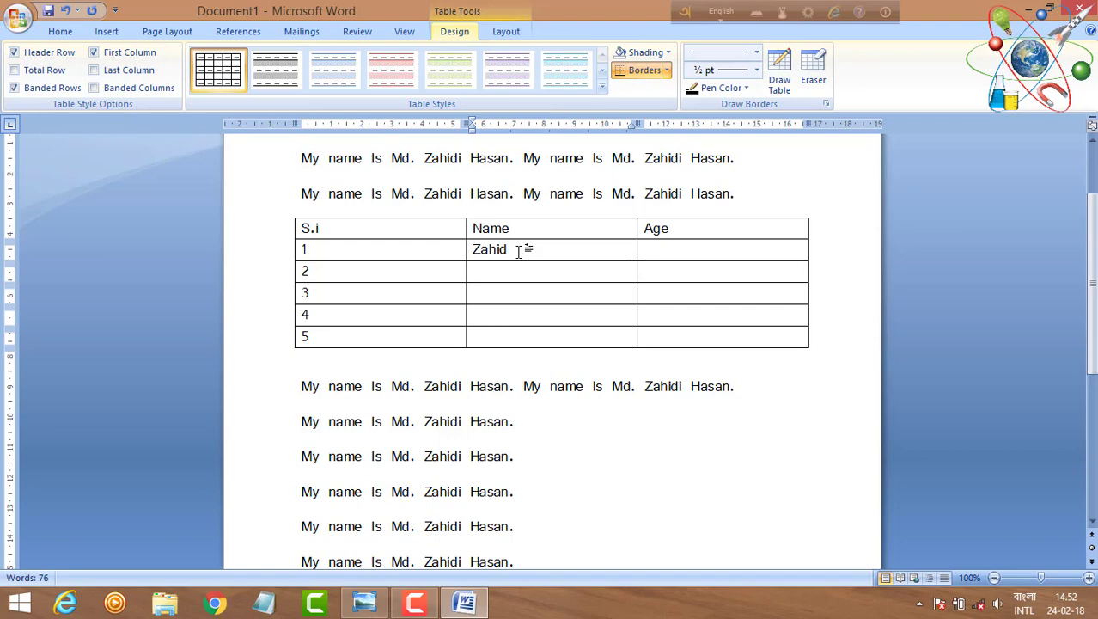
key(Tab)
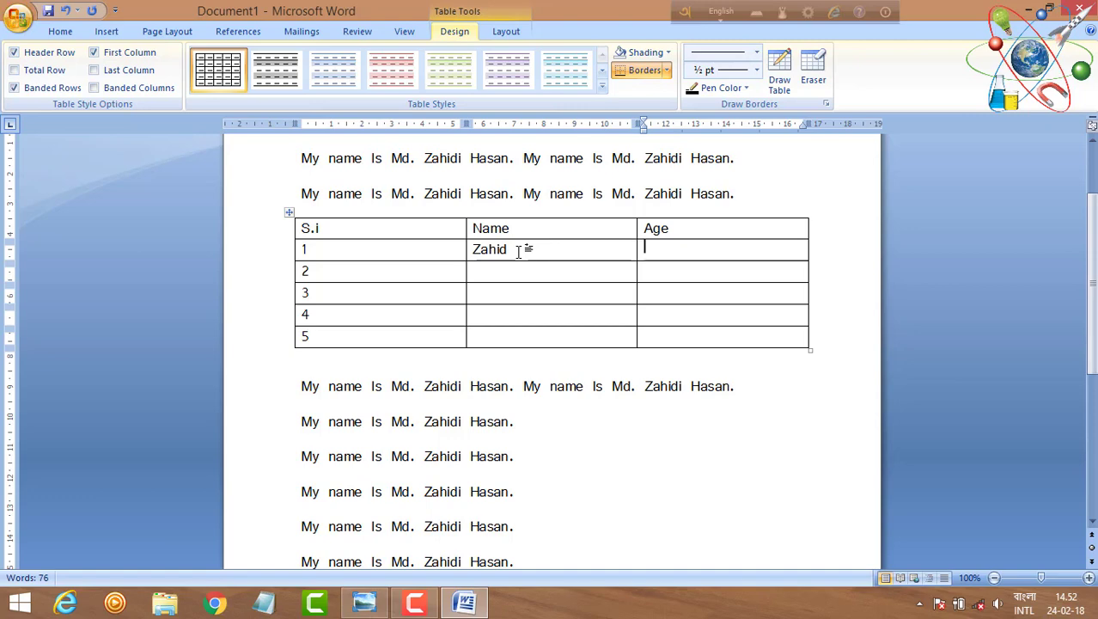
text(26)
key(Tab)
key(Tab)
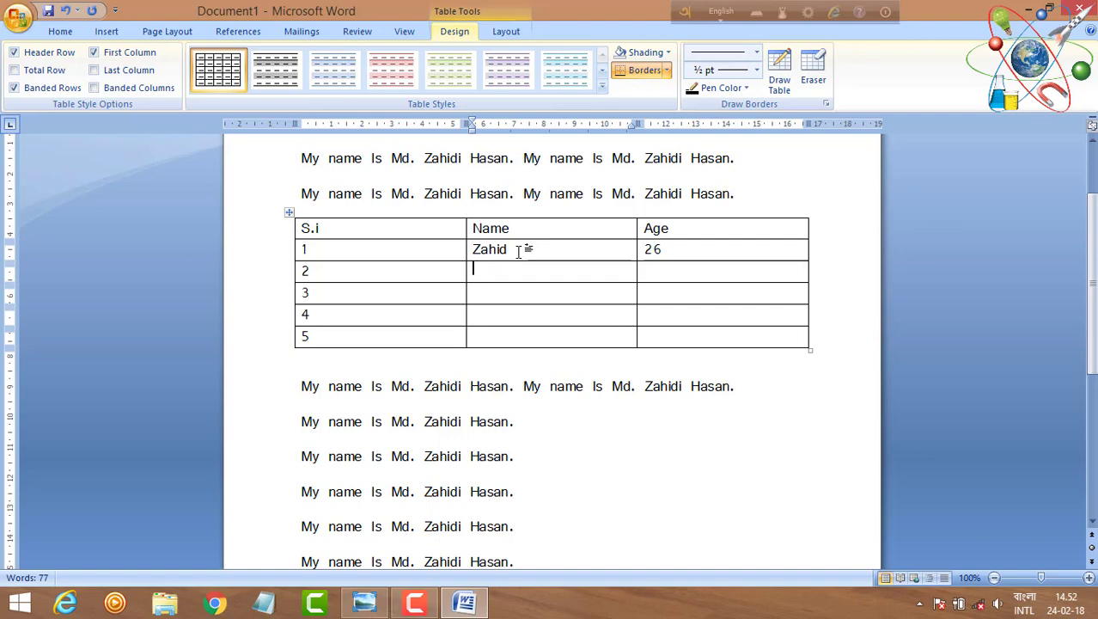
text(h)
key(BackSpace)
text(nahi)
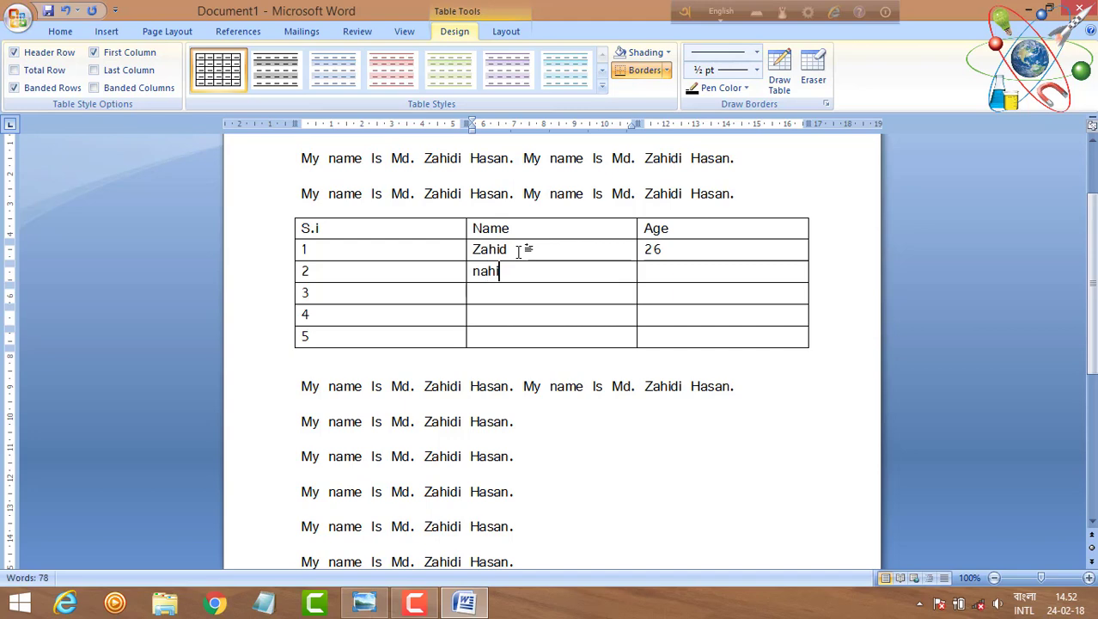
text(d)
key(Tab)
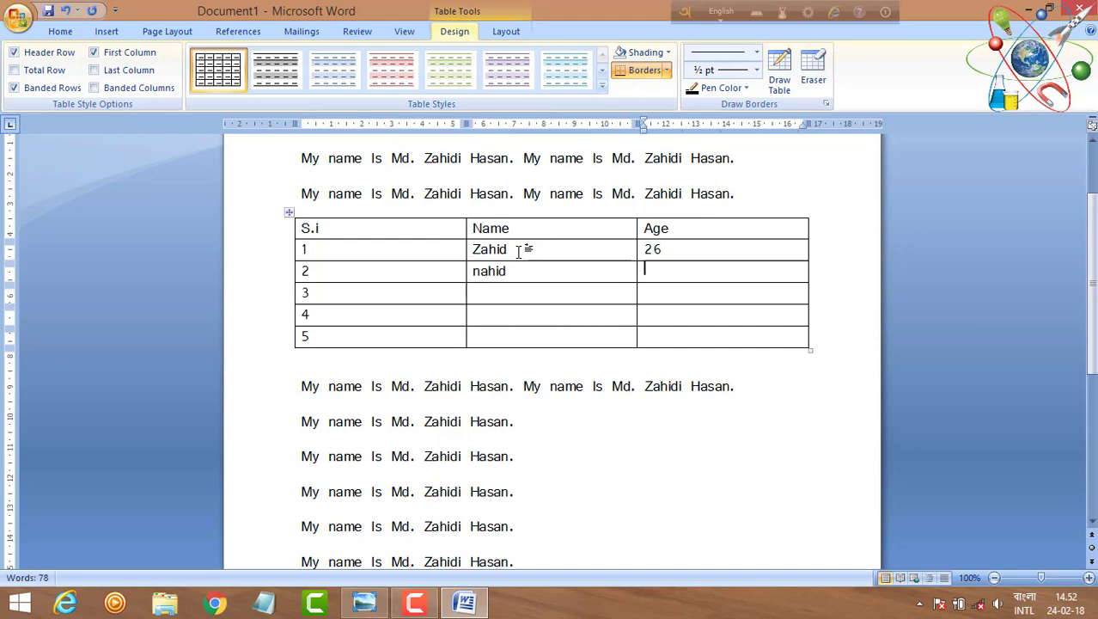
text(30)
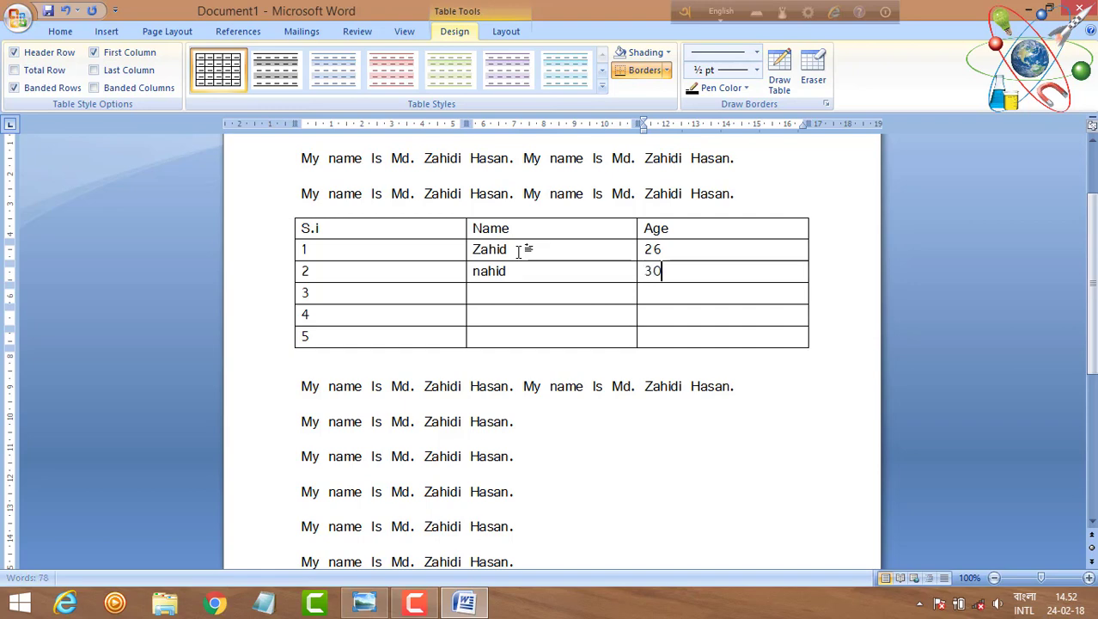
key(Tab)
key(Tab)
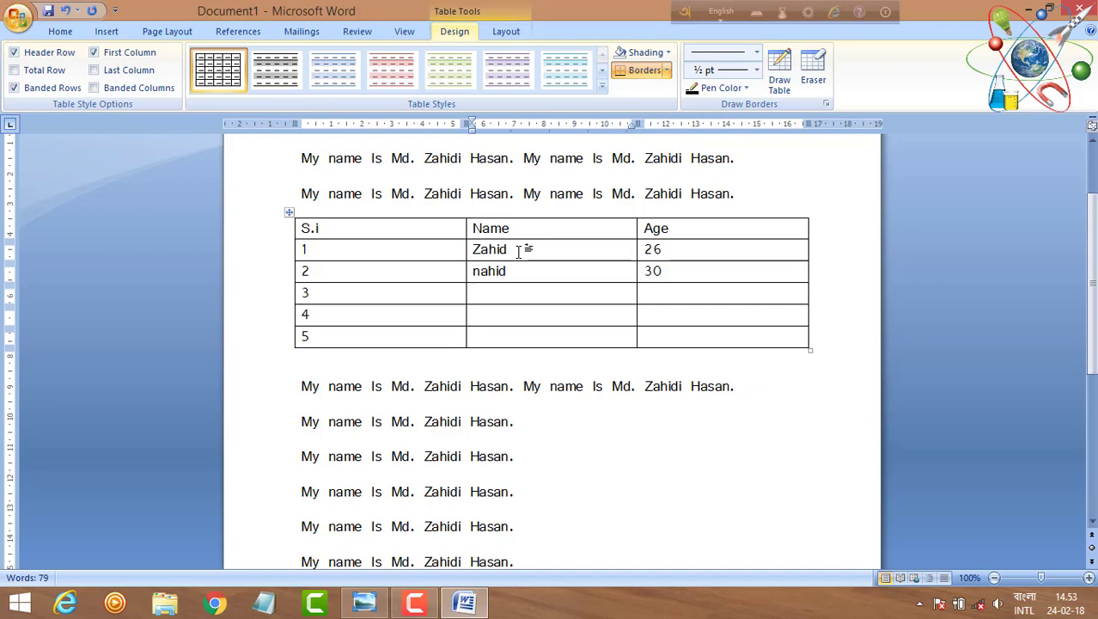
- Fill rows 3 and 4 with a name each and ages 37 and 65
text(Me)
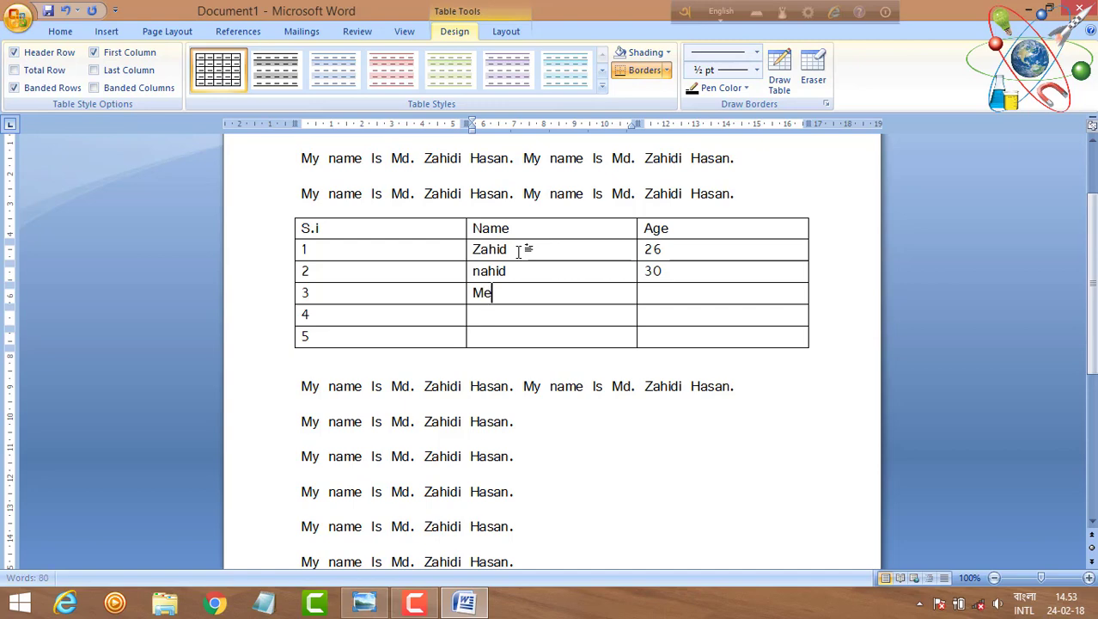
text(hedi)
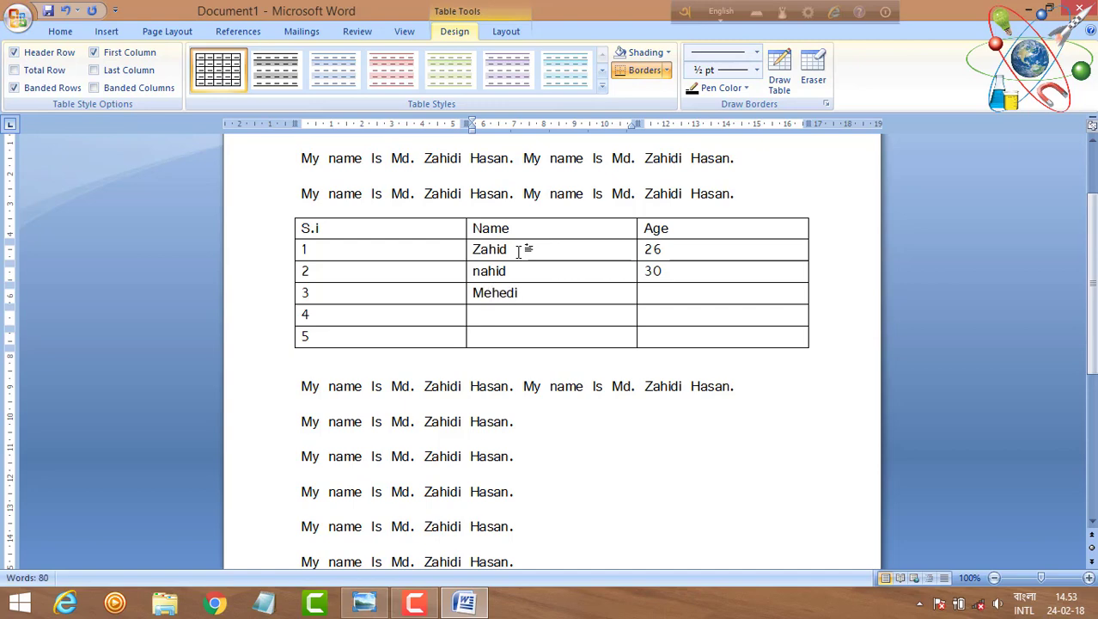
key(Tab)
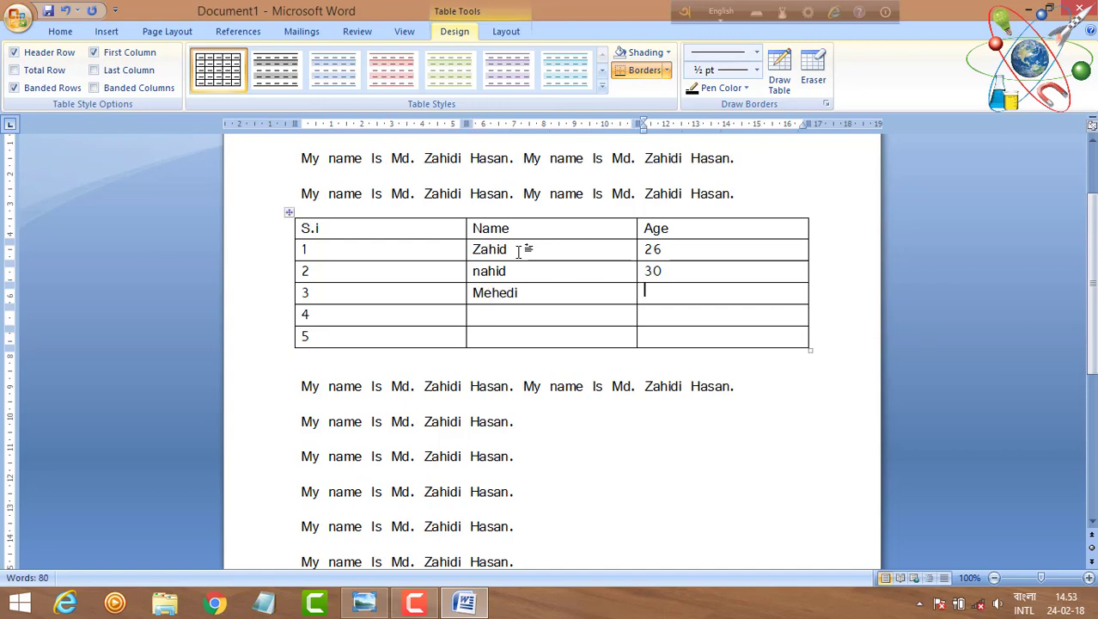
text(3)
text(7)
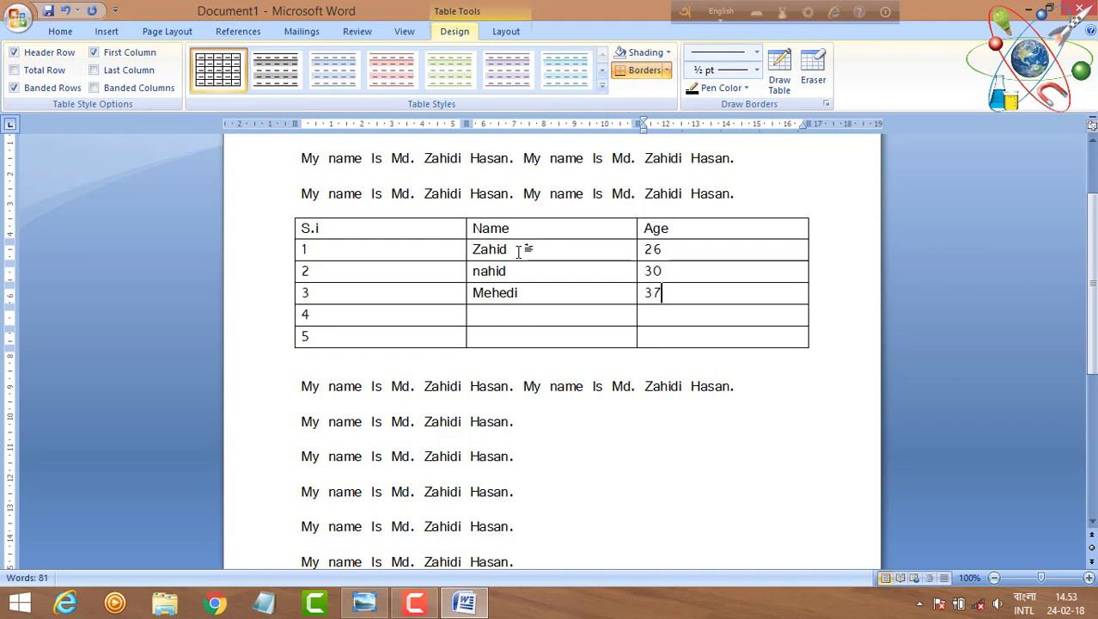
key(Tab)
key(Tab)
text(S)
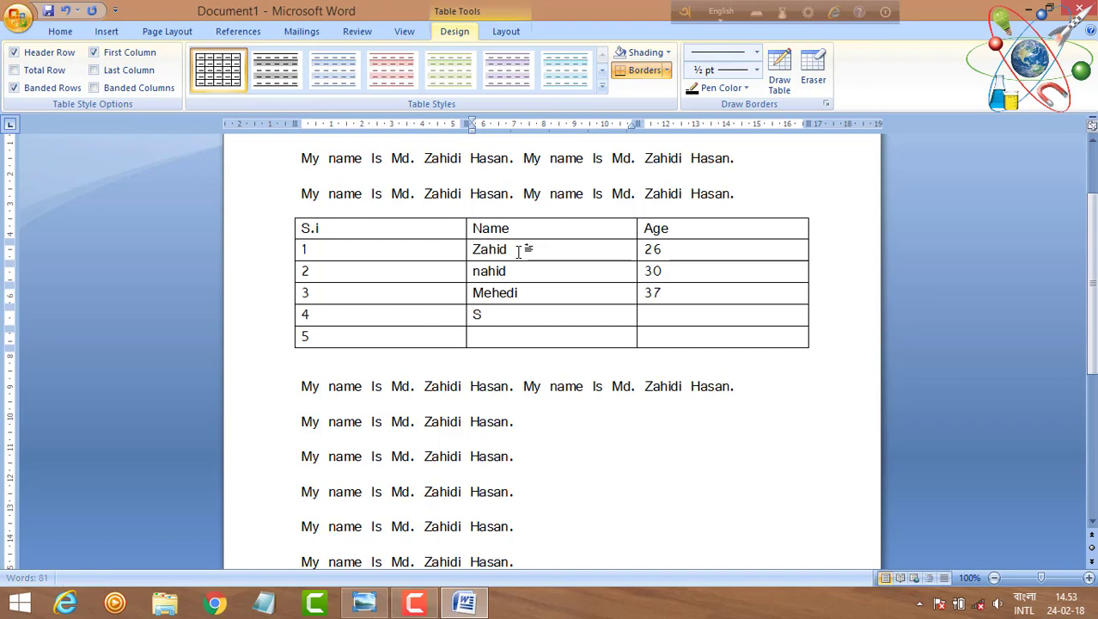
text(ohid)
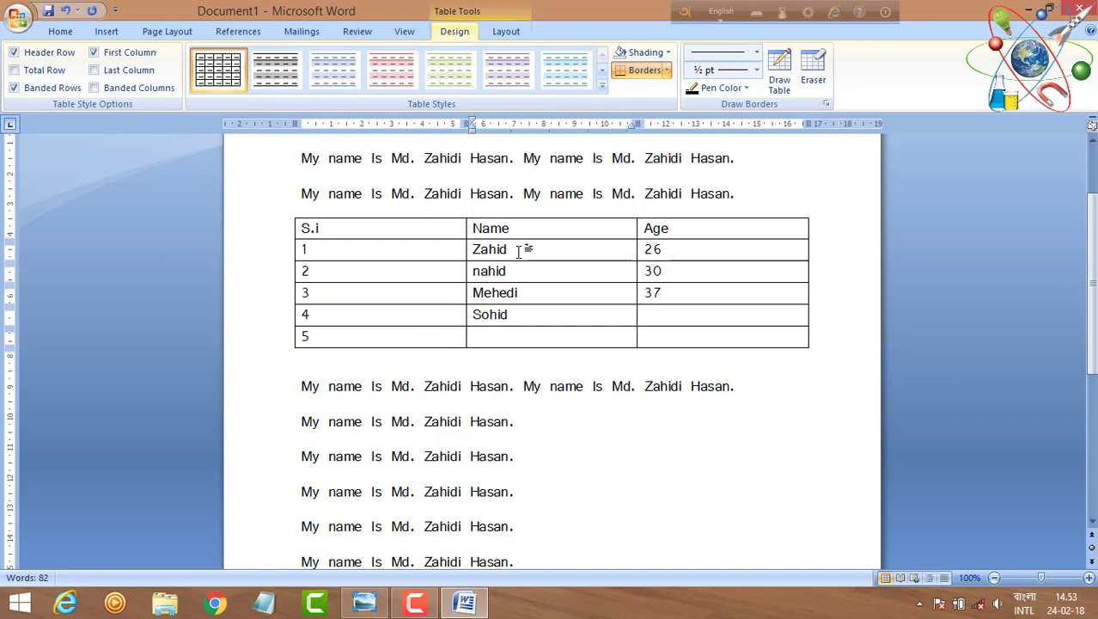
key(Tab)
text(65)
key(Tab)
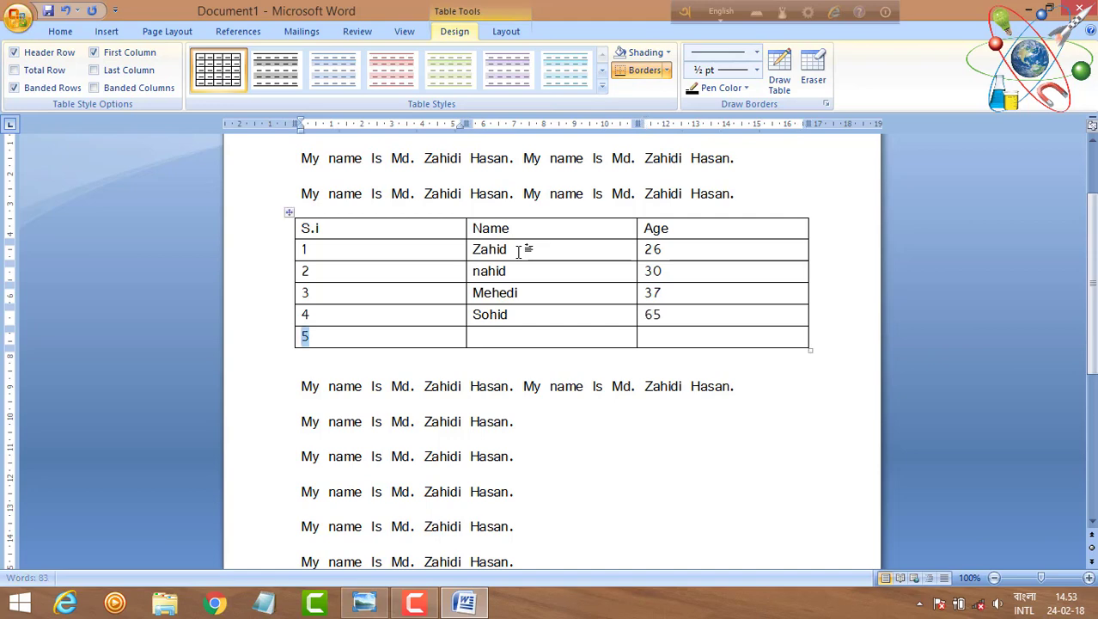
- Fill row 5 with a name and age 55, correcting the mistyped 50
key(Tab)
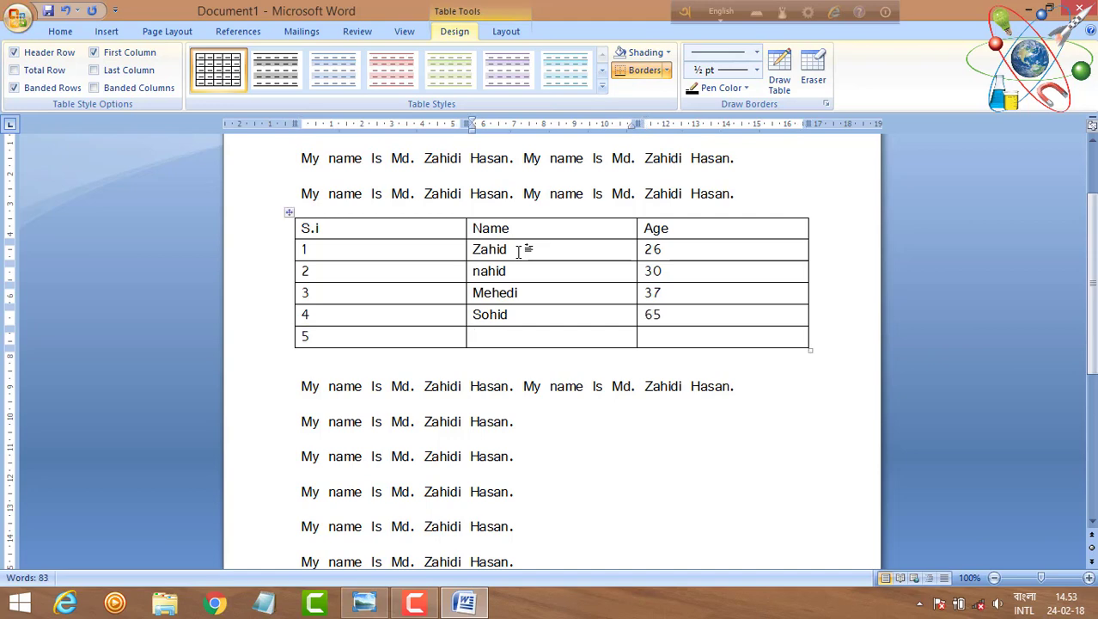
text(Gu)
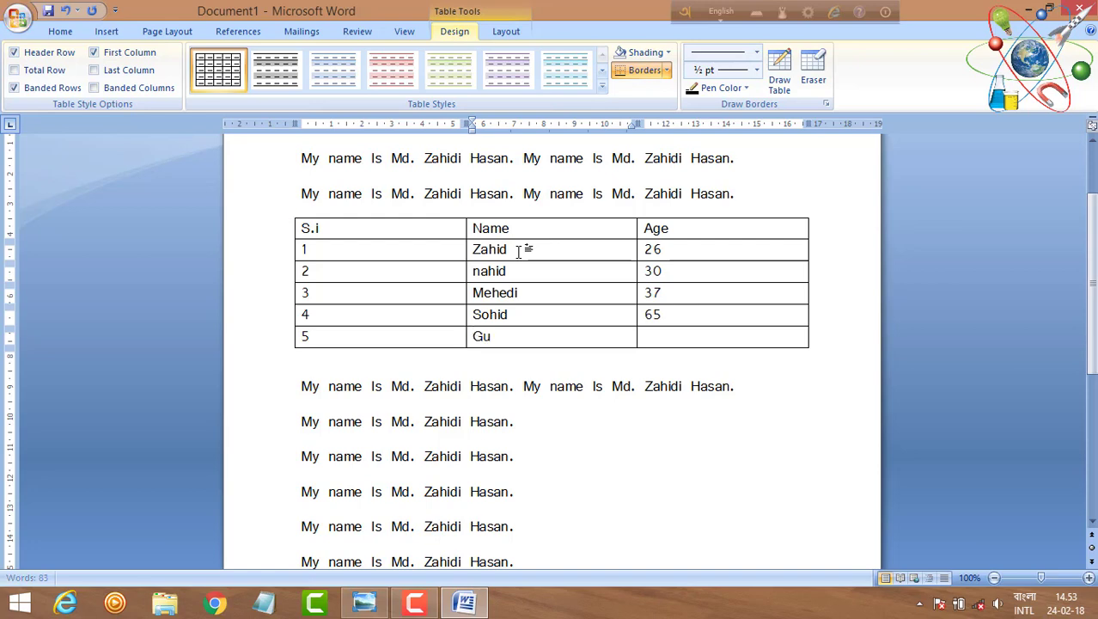
text(lsanara)
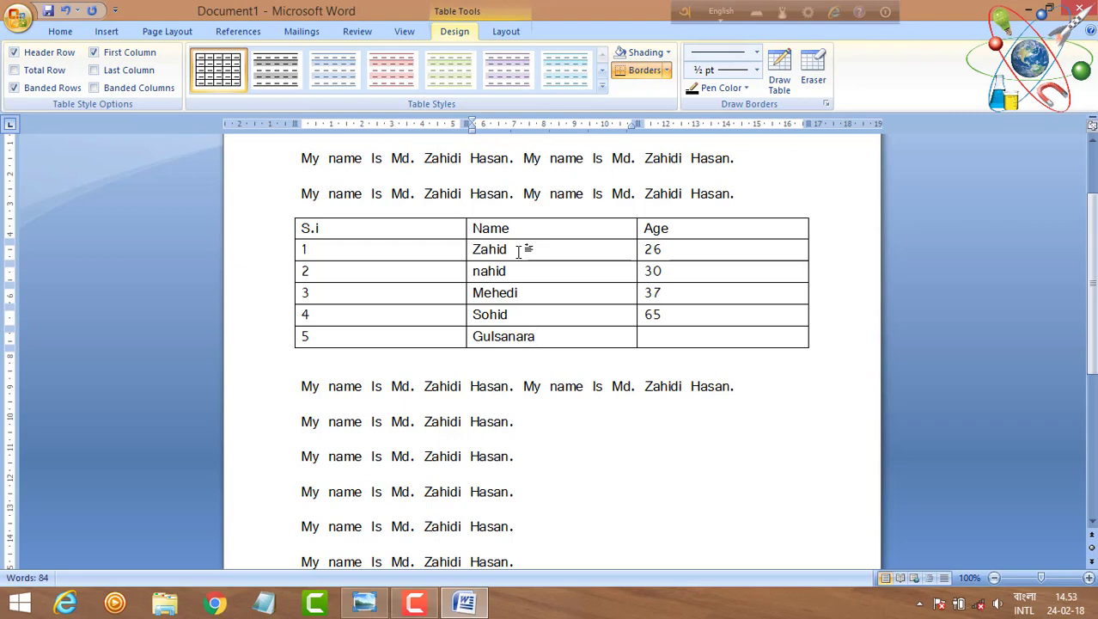
key(Tab)
text(50)
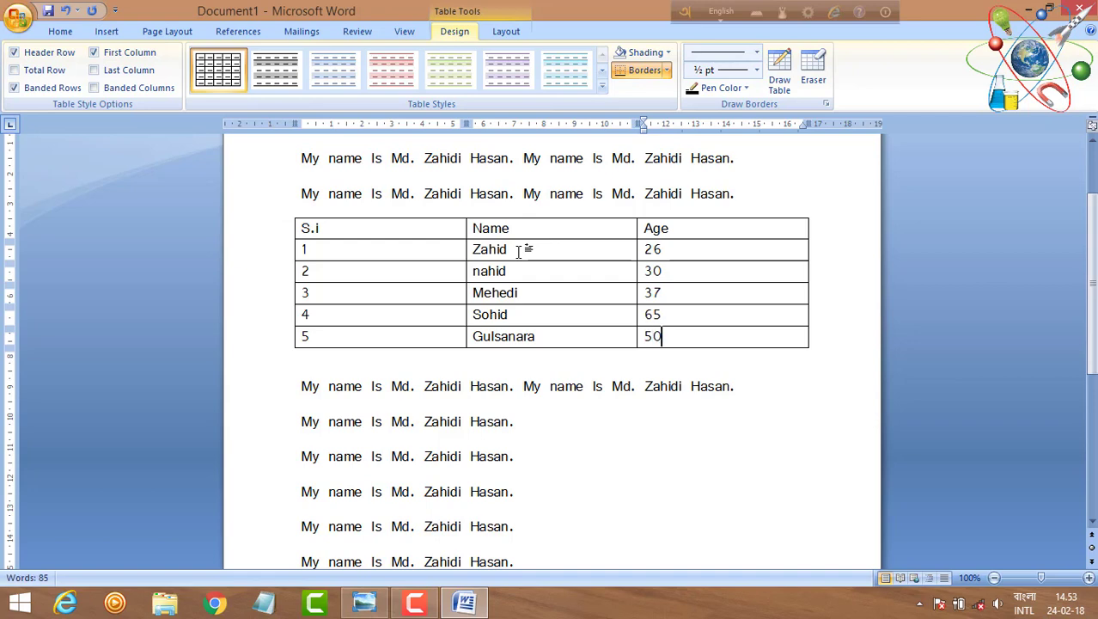
key(BackSpace)
text(5)
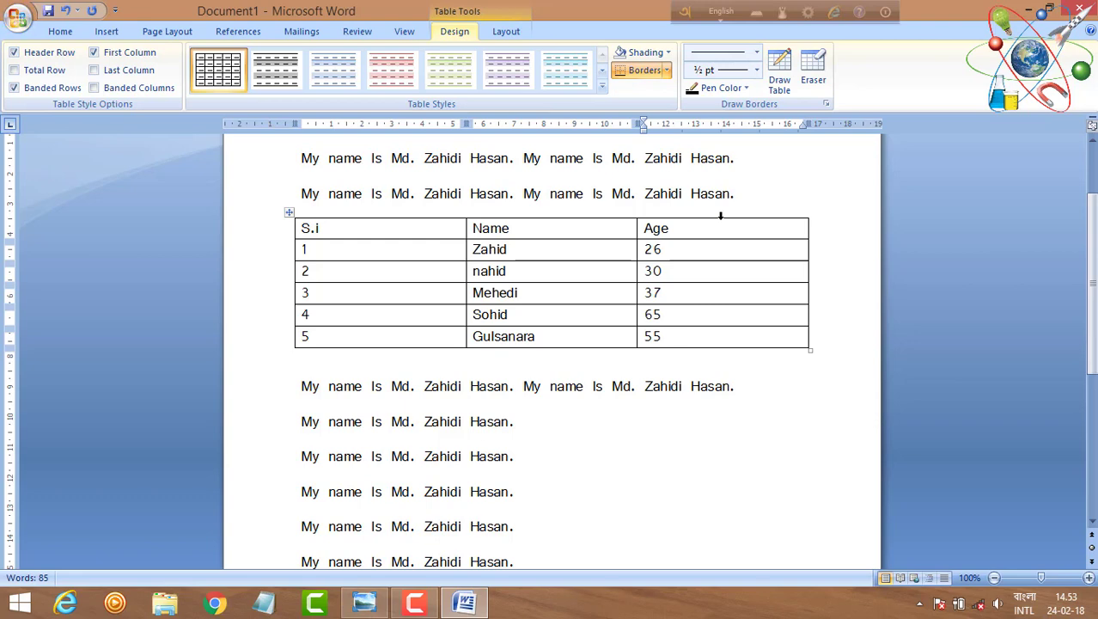
- Insert a blank column to the right of the Age column
click(721, 216)
right_click(742, 236)
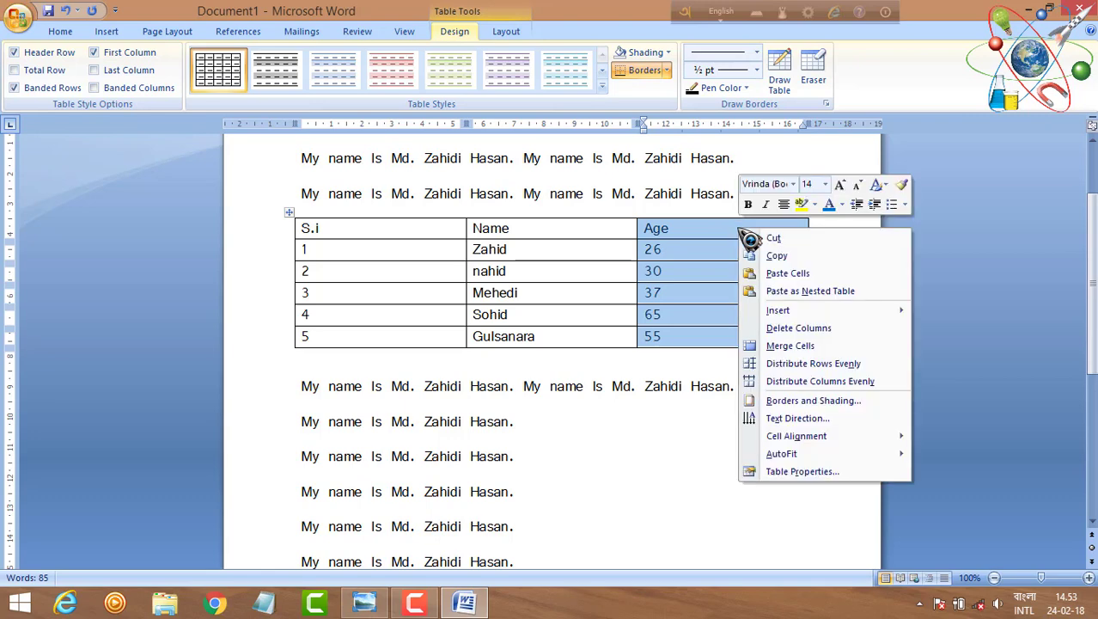
key(Escape)
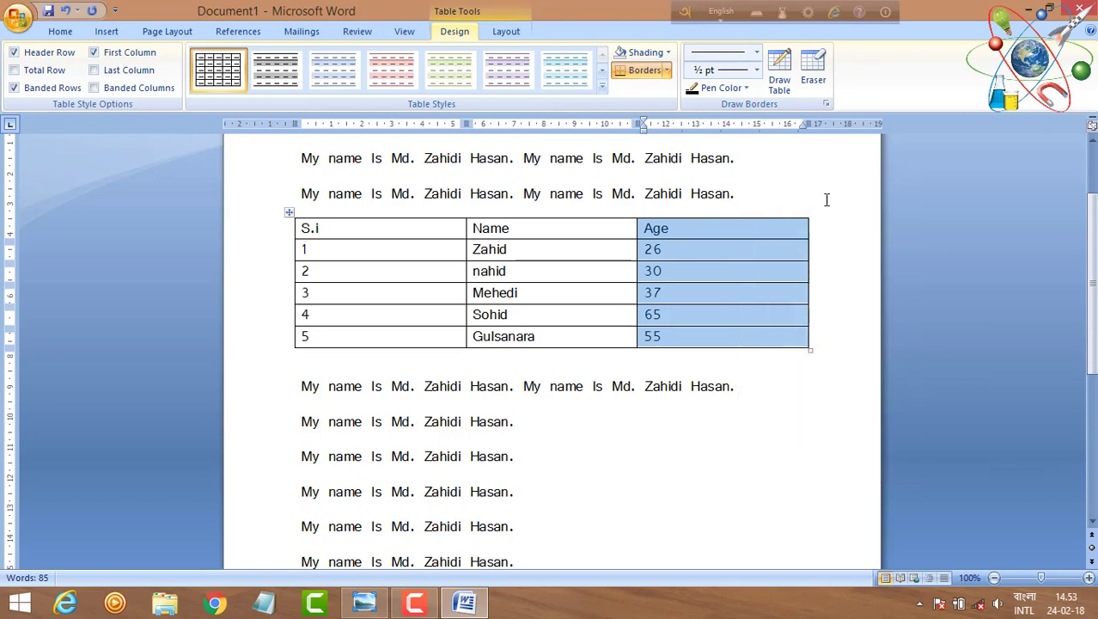
click(827, 199)
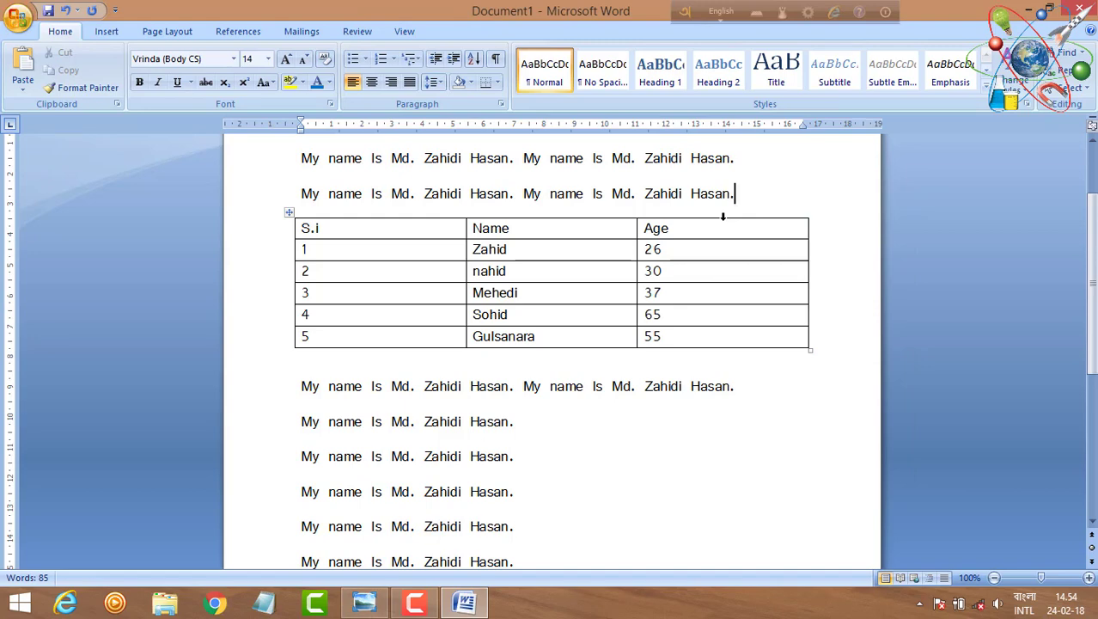
click(723, 216)
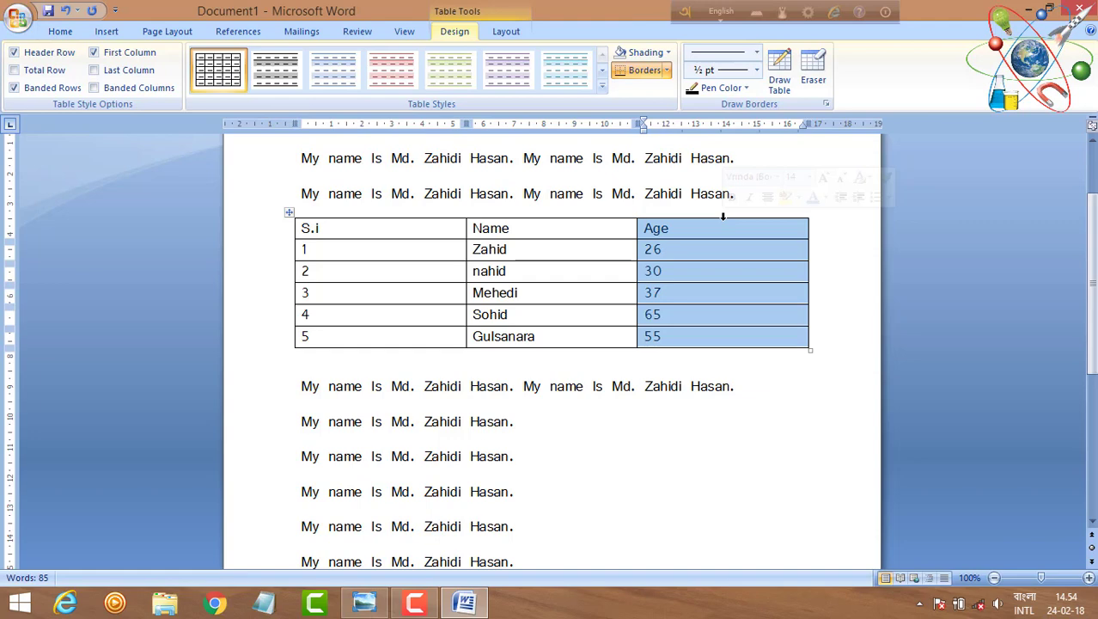
right_click(730, 235)
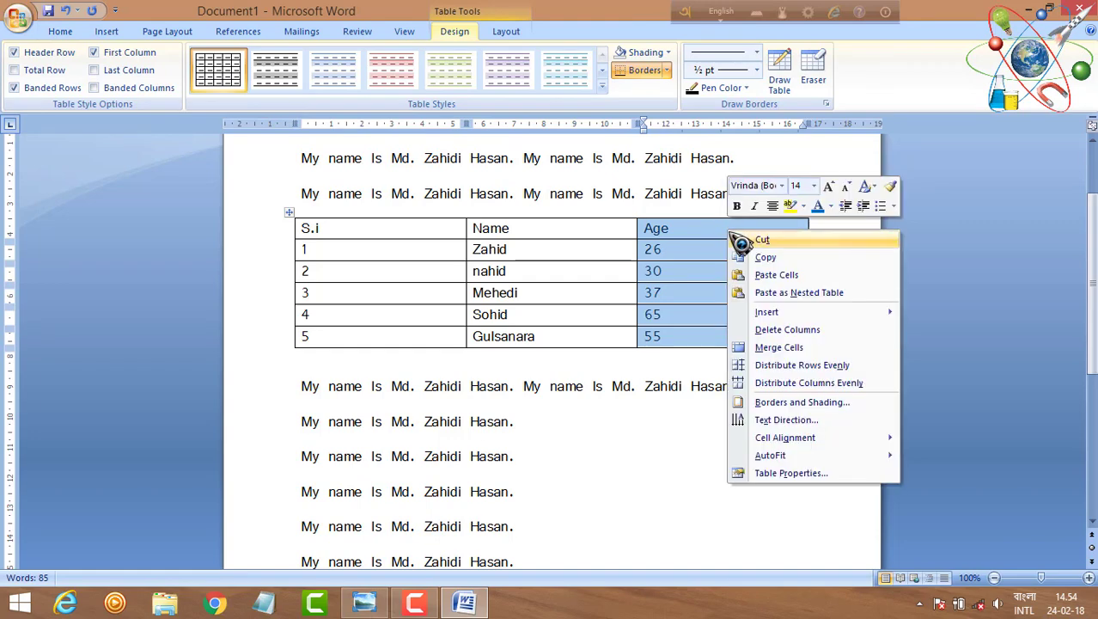
mouse_move(770, 316)
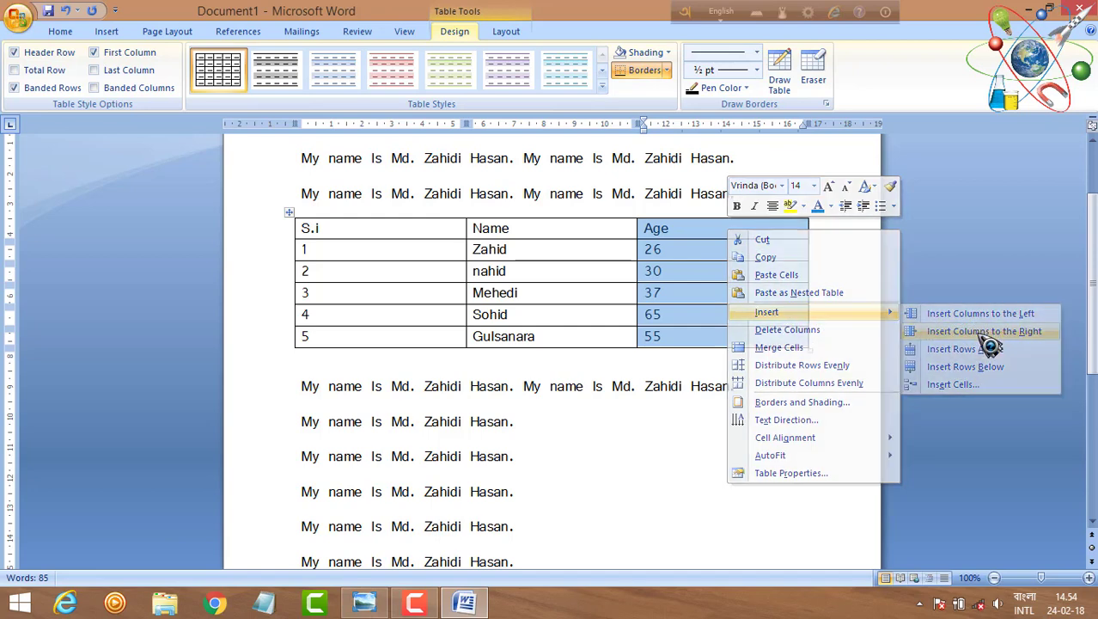
click(984, 333)
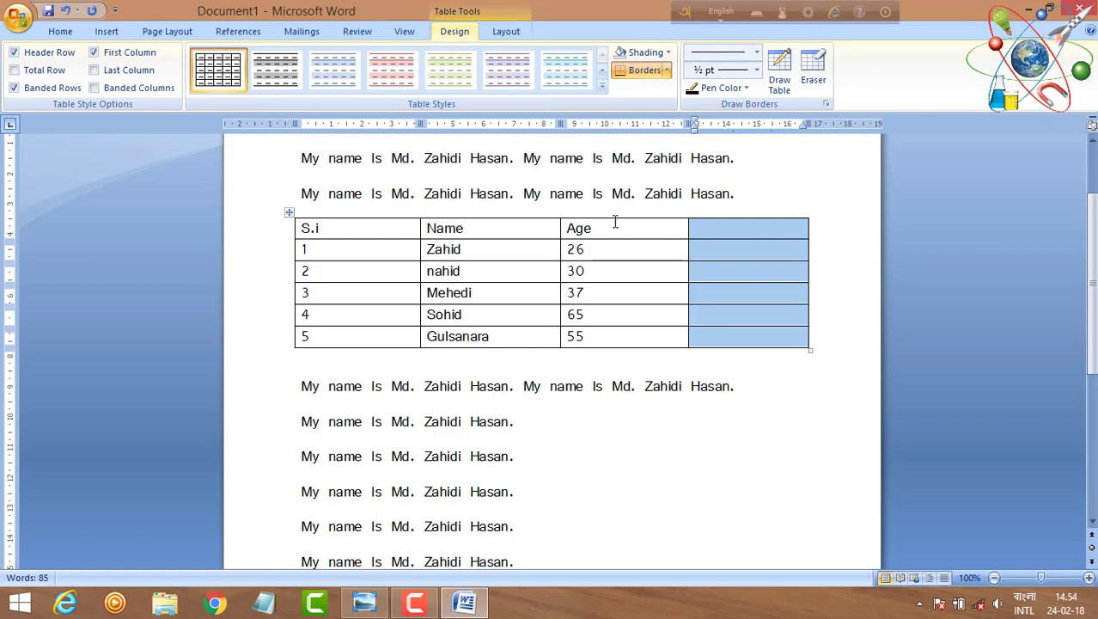
- Insert a blank column to the left of the S.i column
click(341, 215)
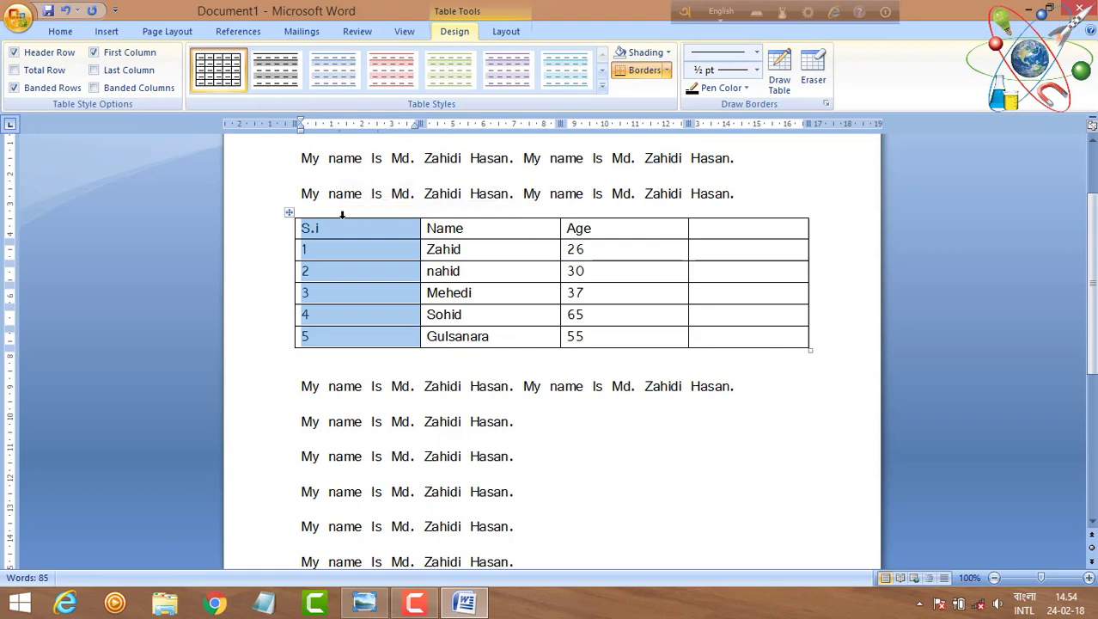
right_click(341, 215)
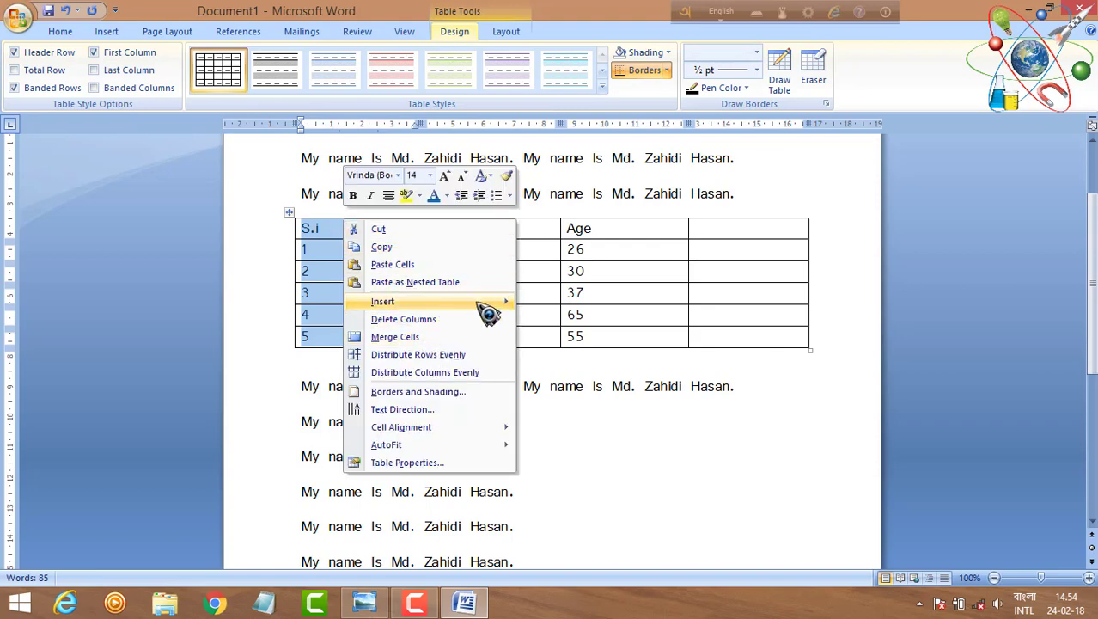
mouse_move(507, 305)
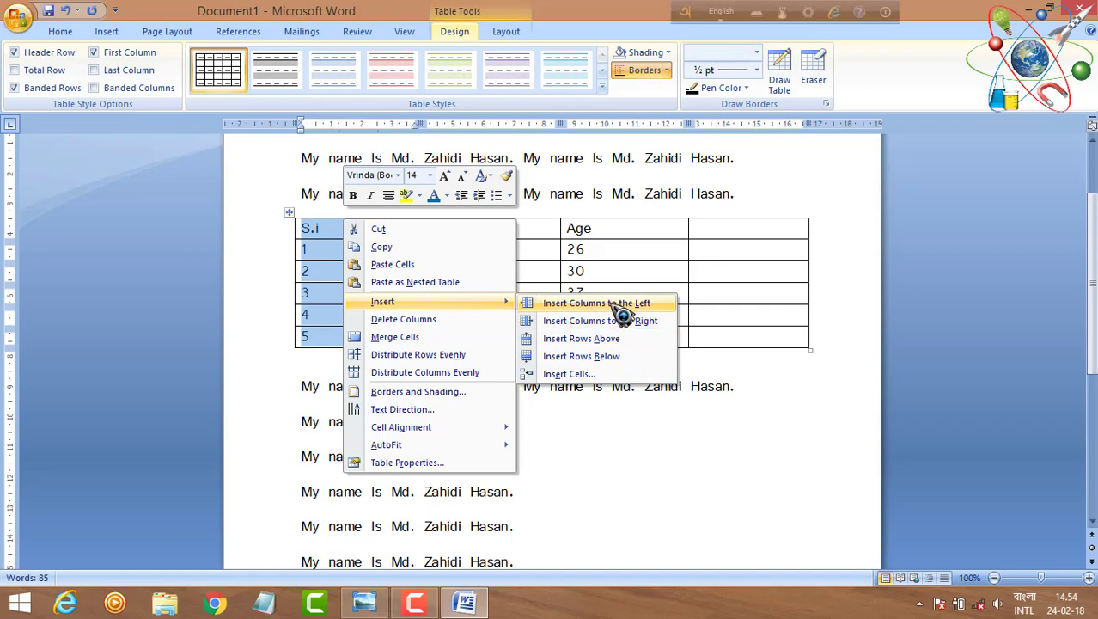
click(636, 304)
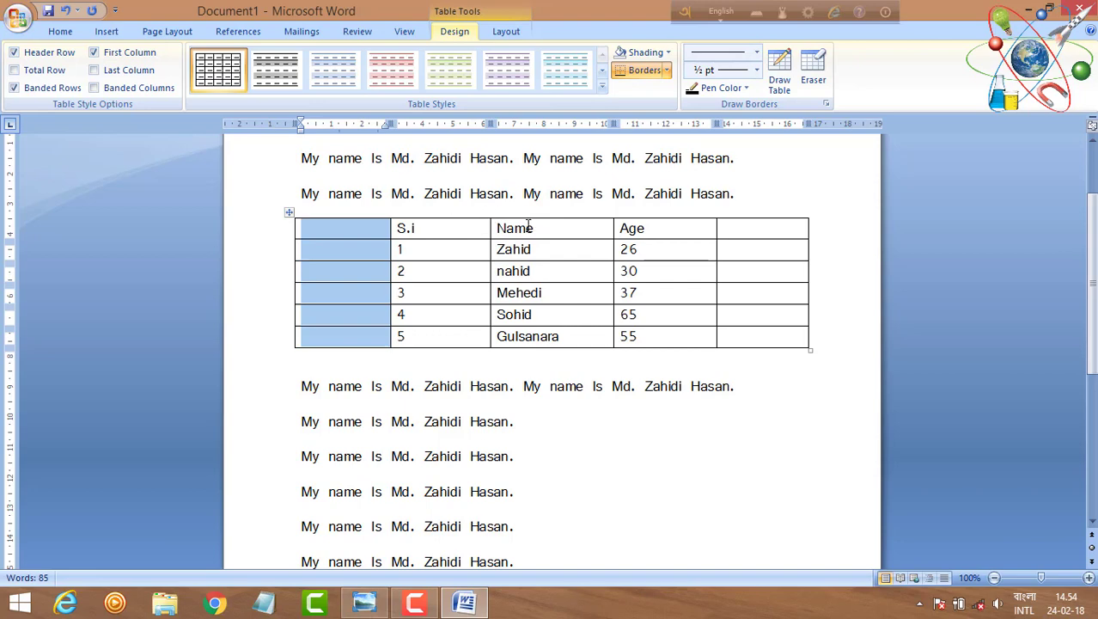
click(288, 234)
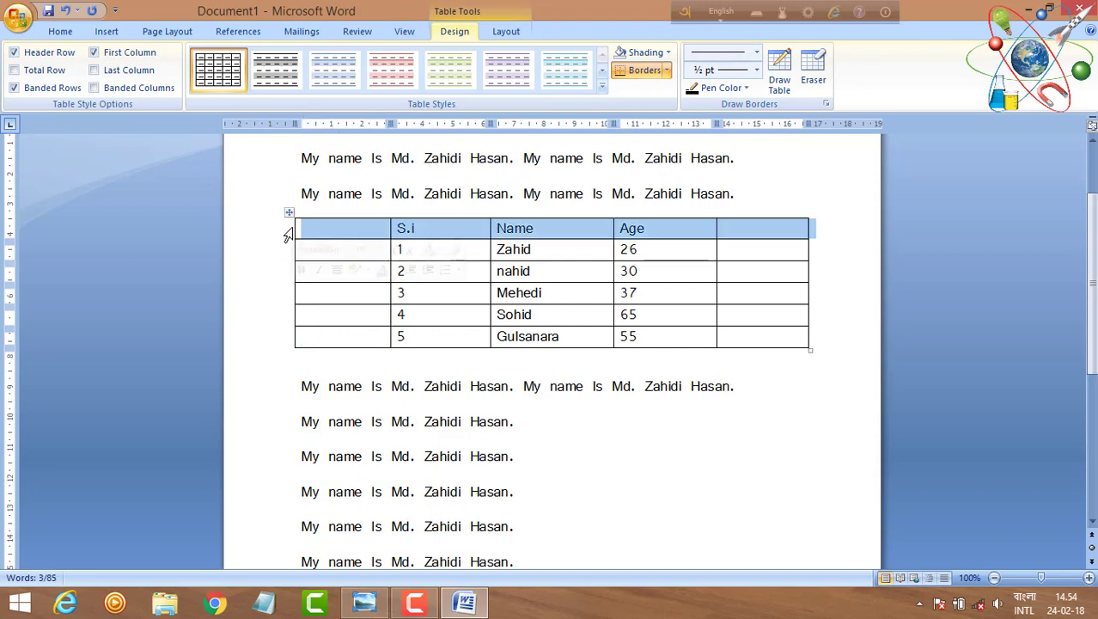
- Add a blank row above the S.i, Name, Age header row
right_click(417, 230)
mouse_move(585, 316)
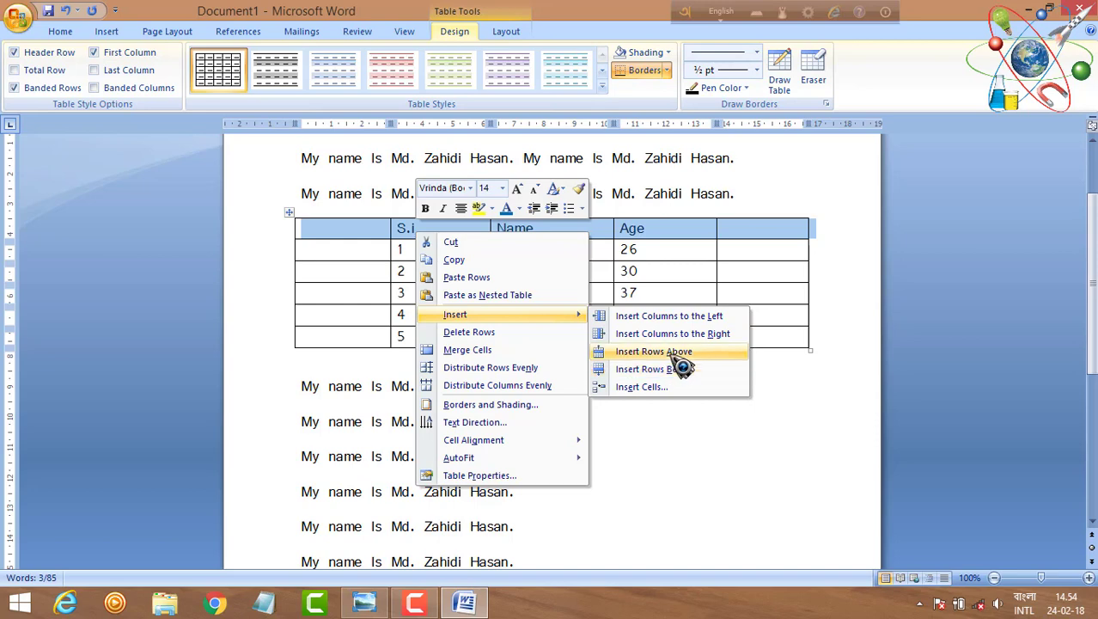
click(675, 357)
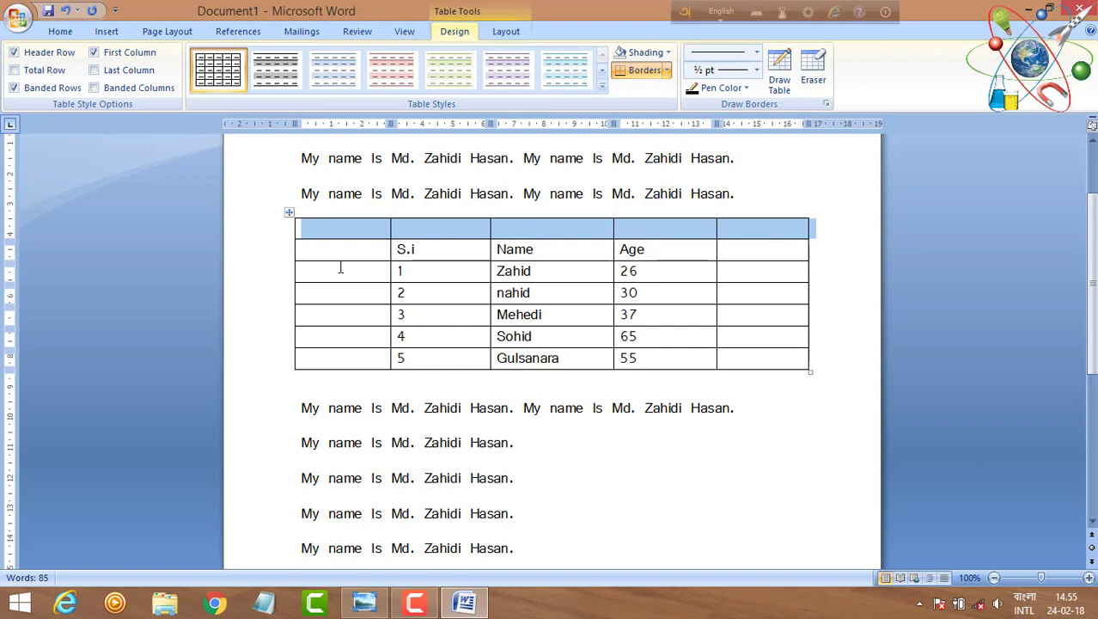
- Select several rows and columns, then dismiss the table menu without inserting anything
click(286, 255)
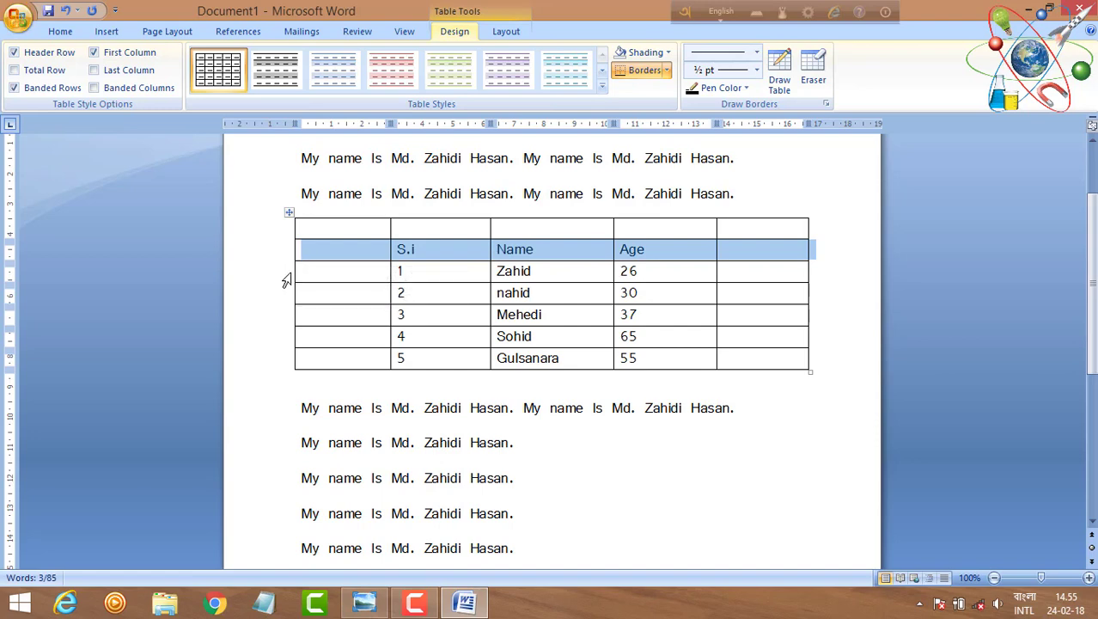
shift+click(286, 272)
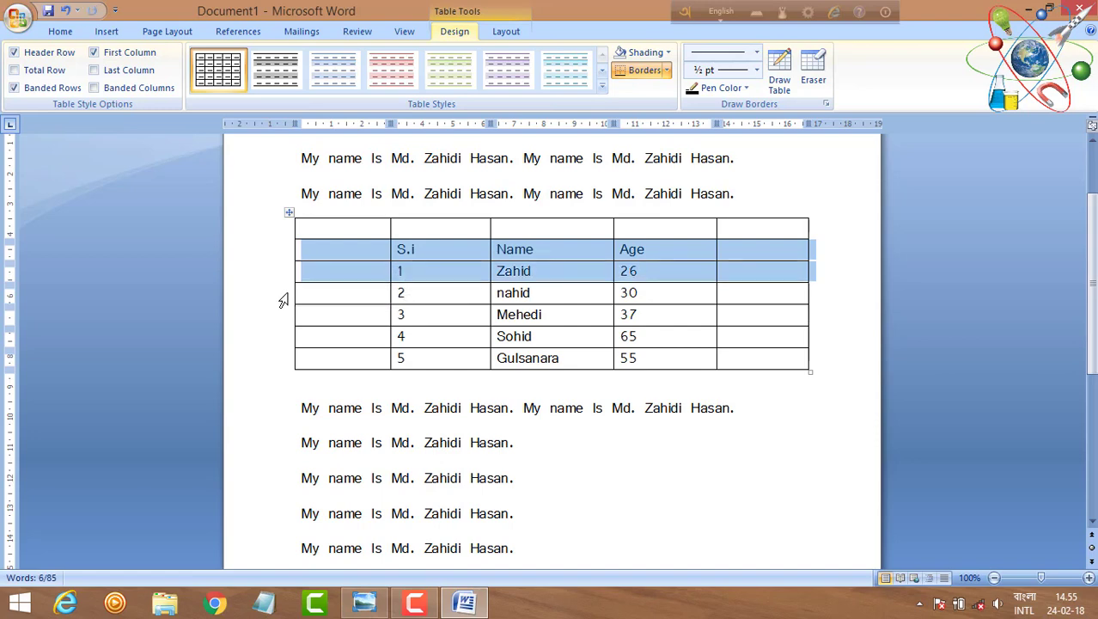
shift+click(284, 300)
click(841, 225)
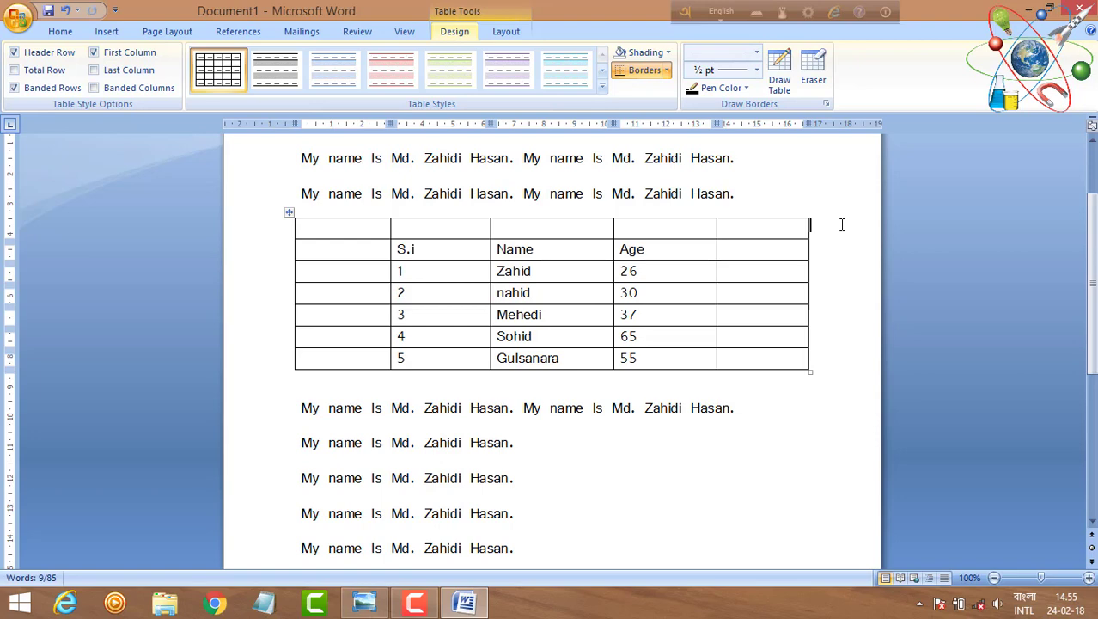
click(756, 214)
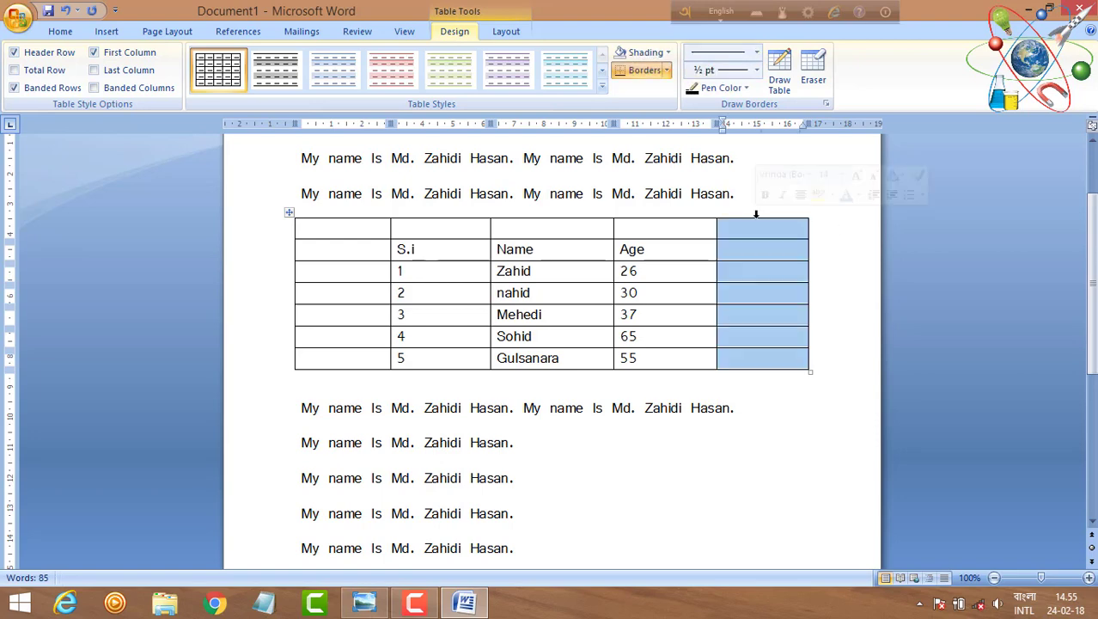
shift+click(681, 215)
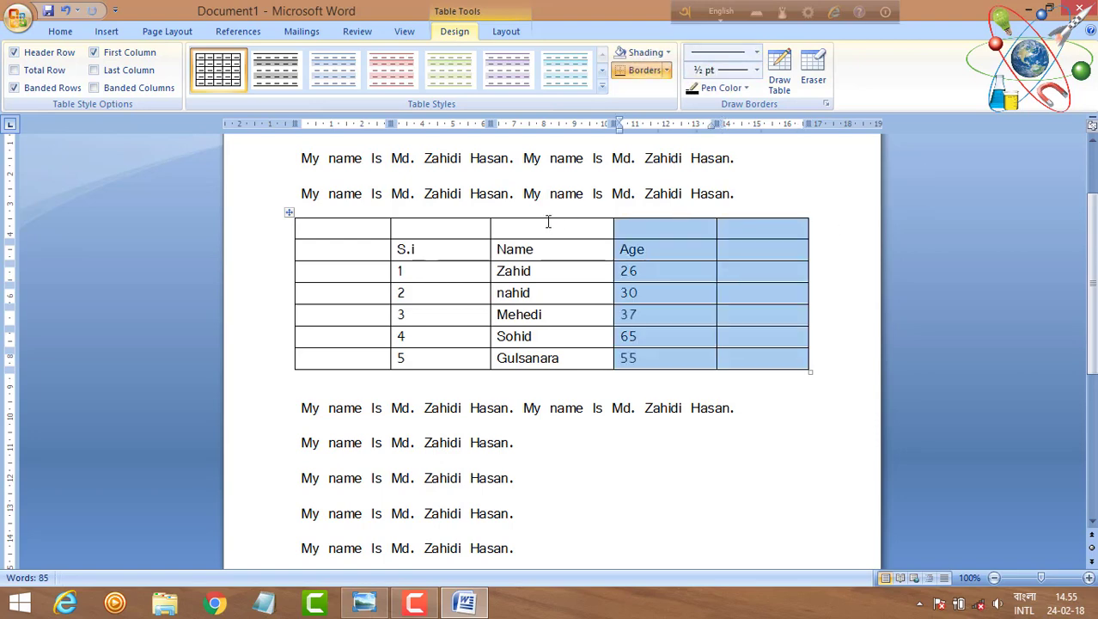
shift+click(552, 215)
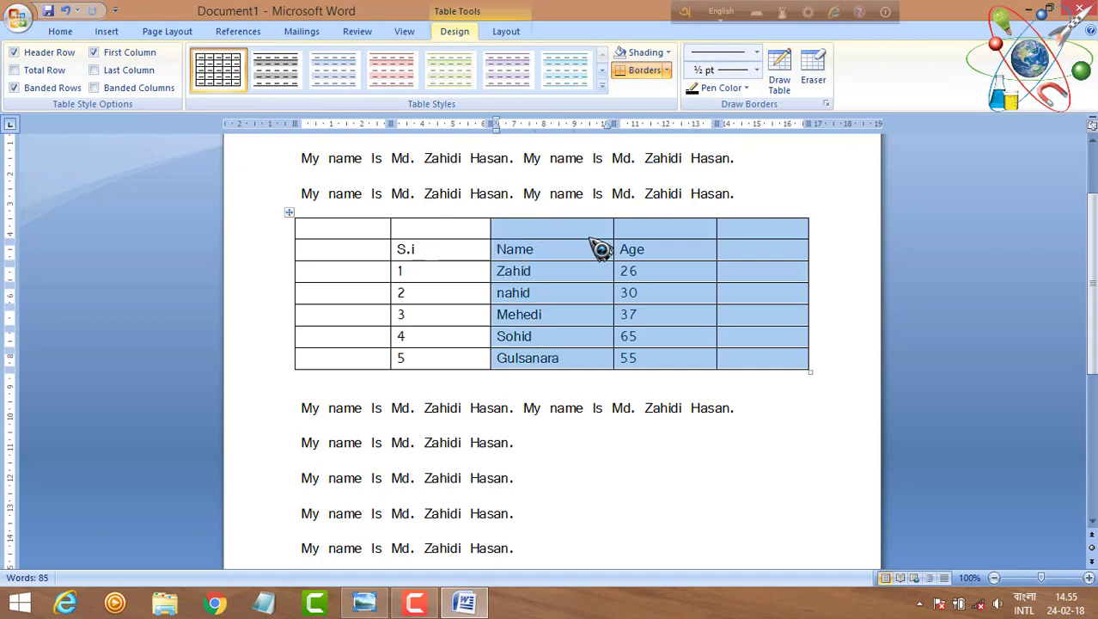
click(663, 276)
right_click(663, 275)
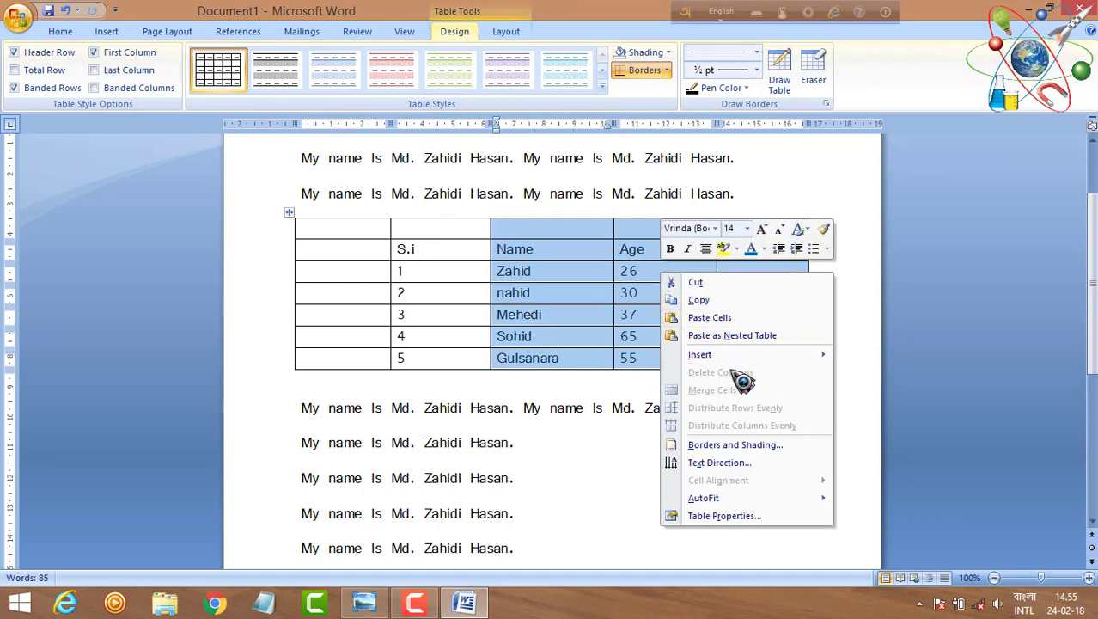
mouse_move(796, 352)
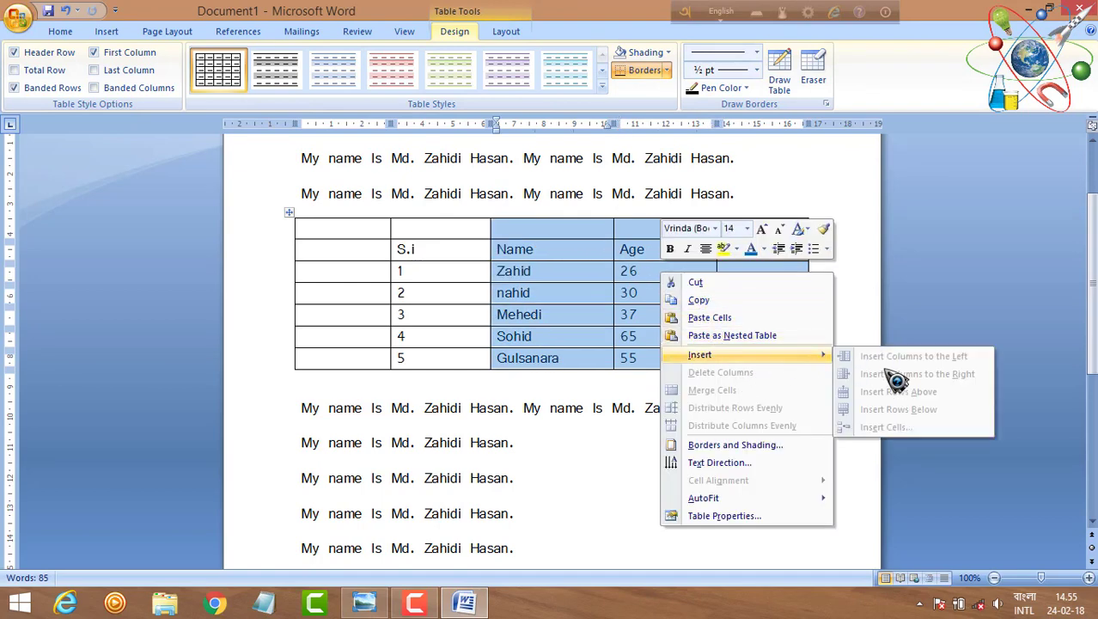
click(853, 296)
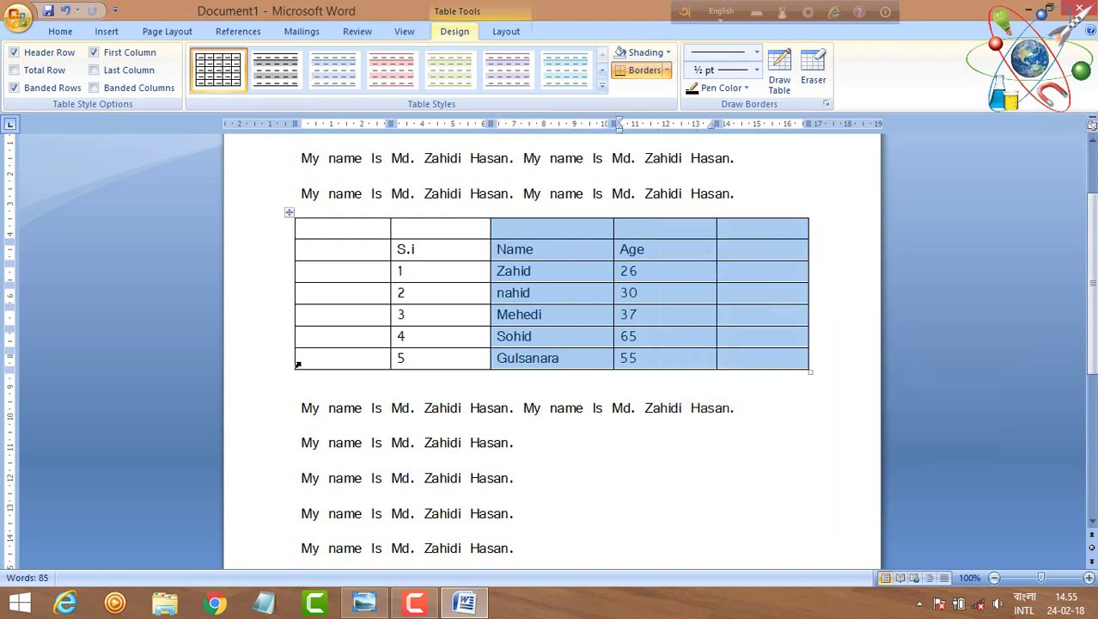
- Add a blank row below the last row containing 5 and 55
click(297, 364)
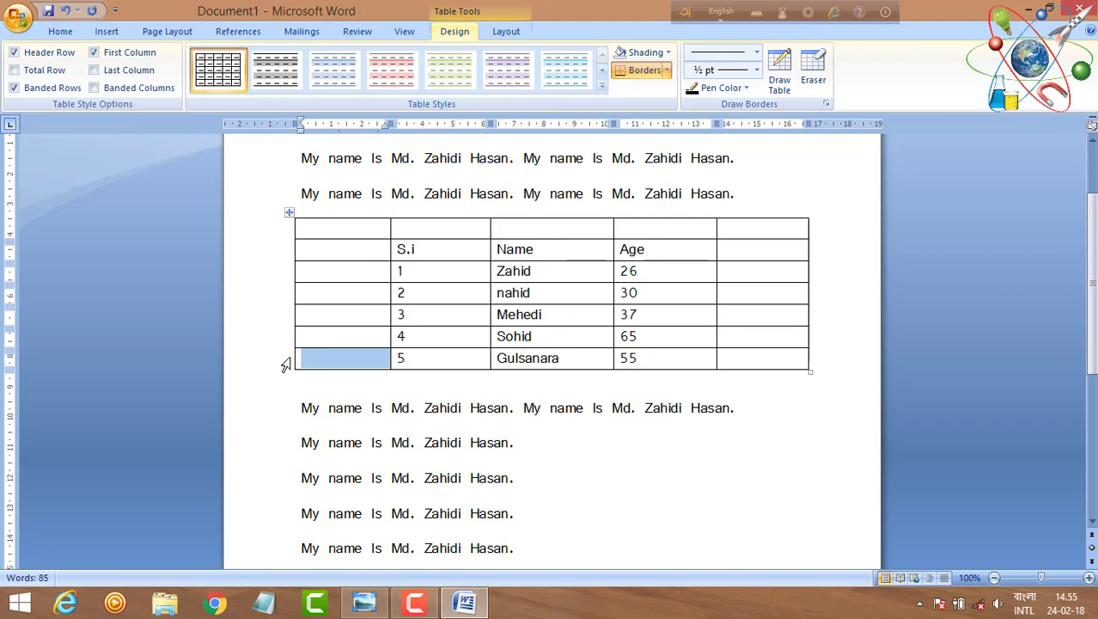
click(288, 359)
right_click(518, 372)
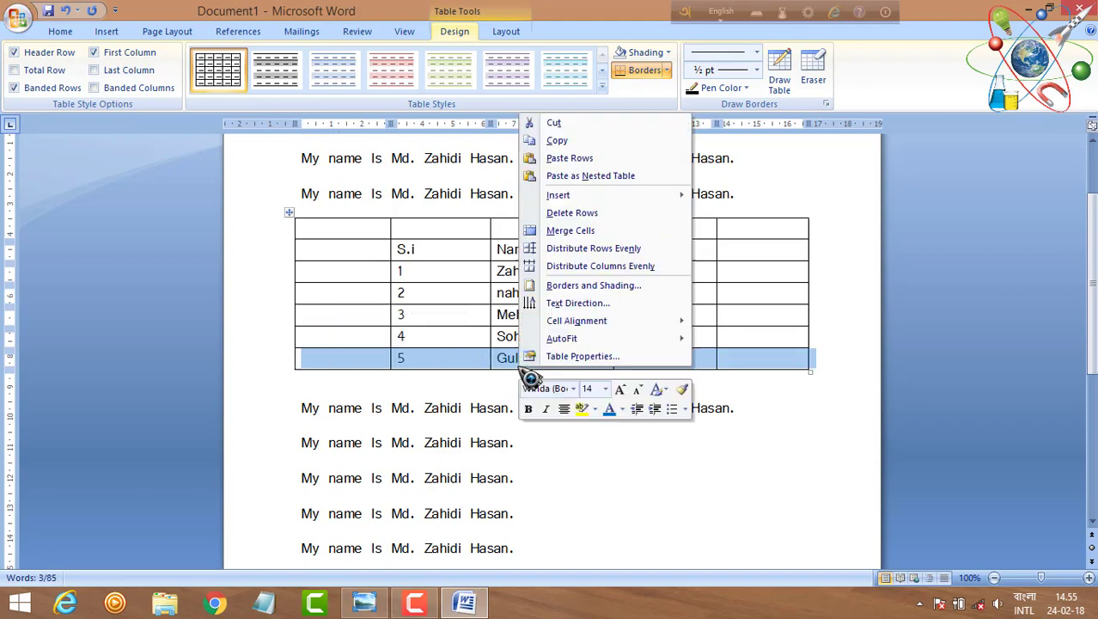
mouse_move(632, 197)
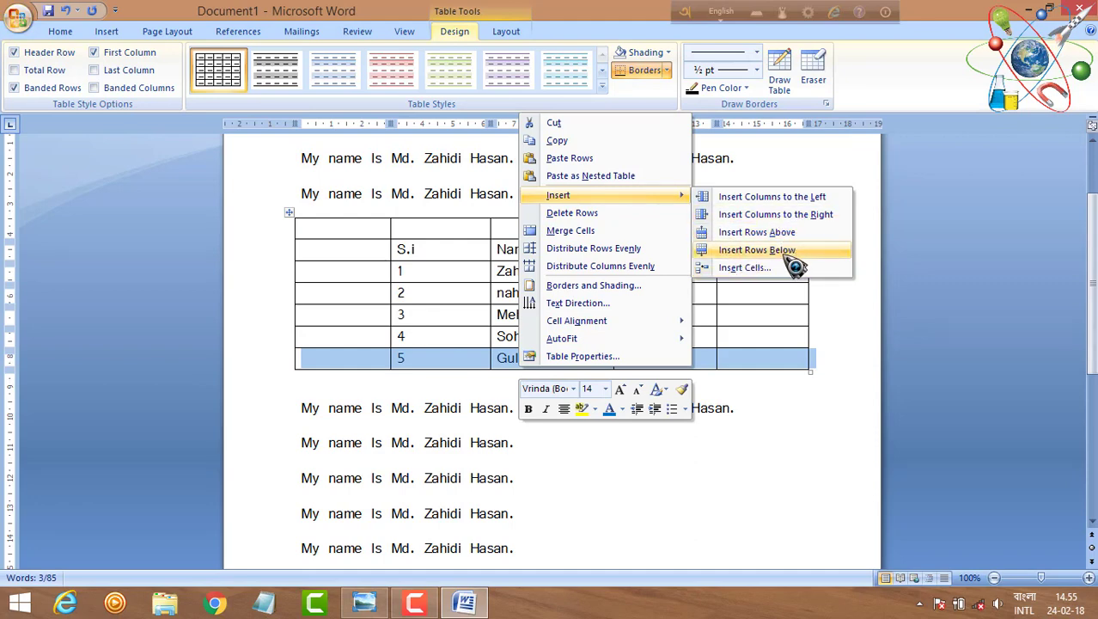
click(789, 256)
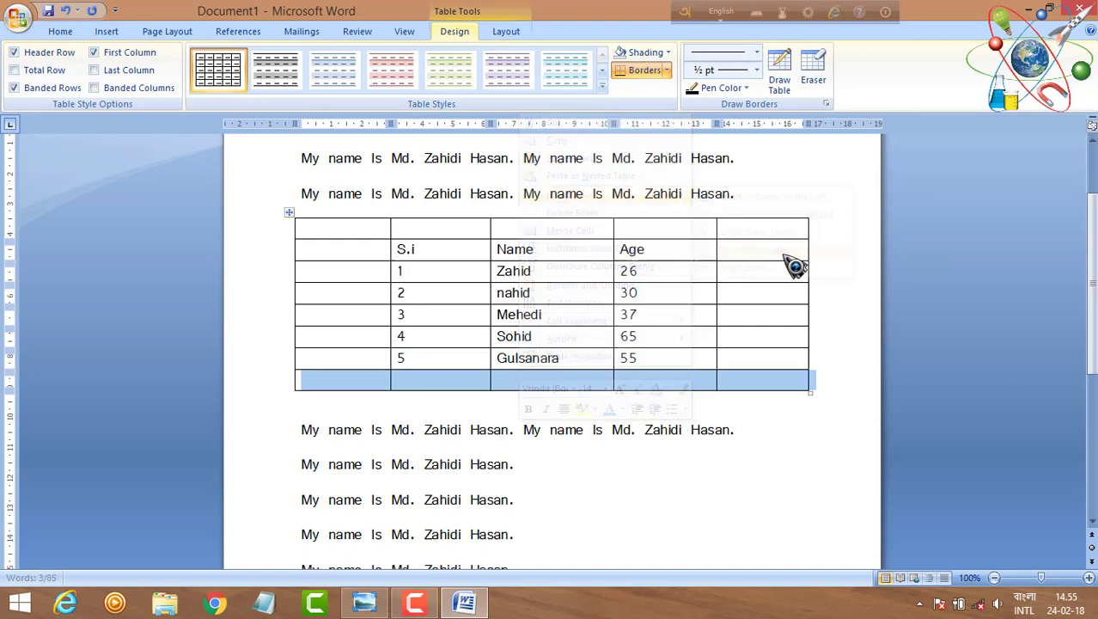
- Insert cells on the new bottom row with Shift cells down, adding another blank row
right_click(360, 387)
mouse_move(503, 211)
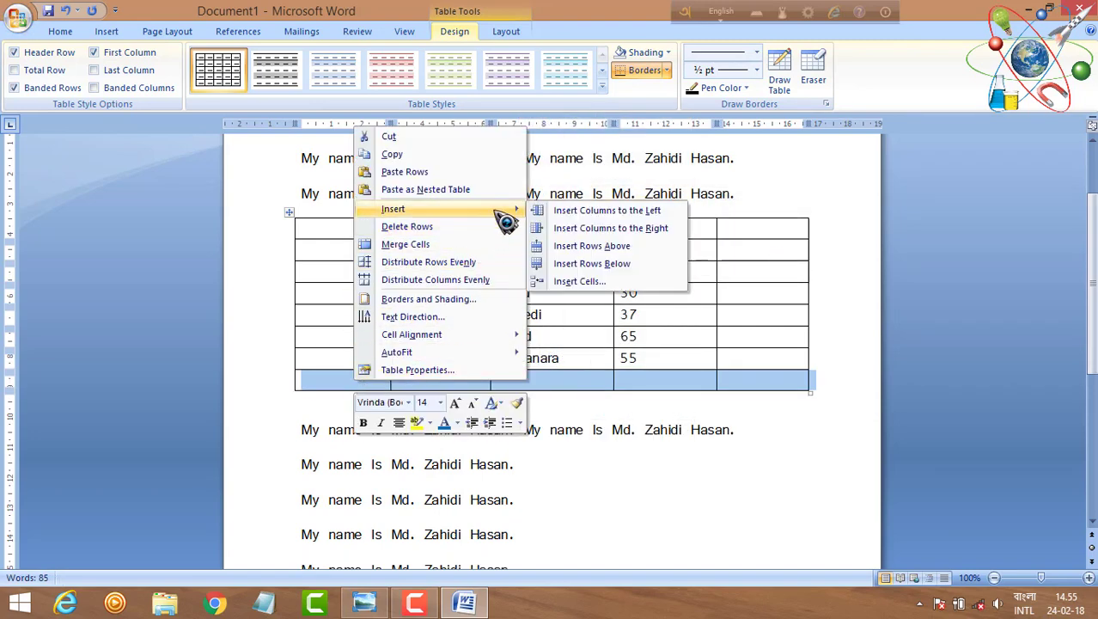
click(581, 282)
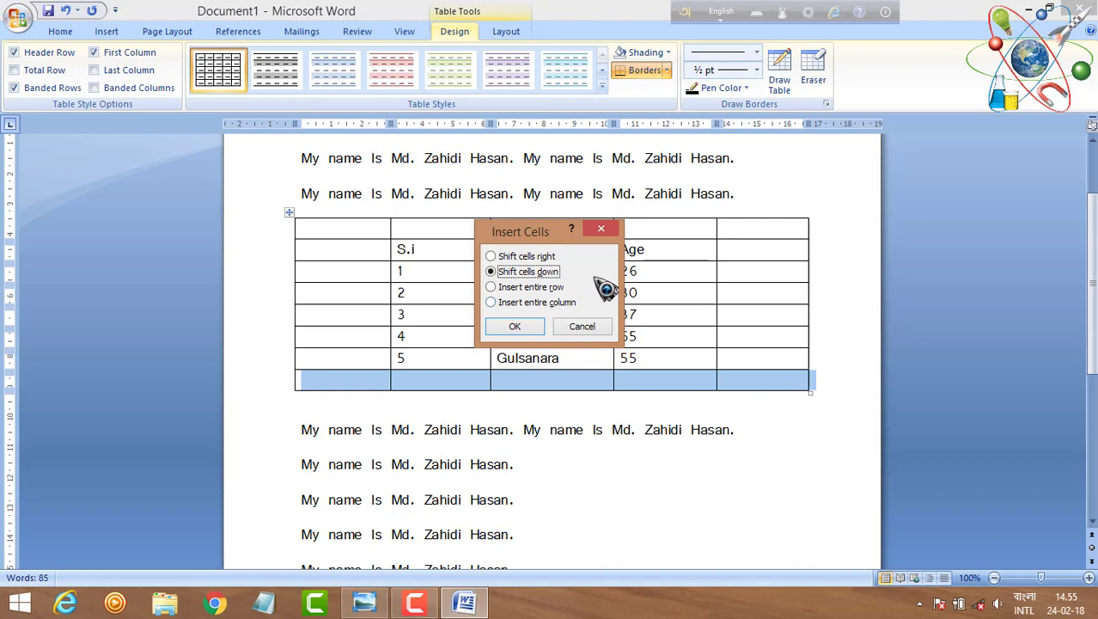
click(518, 329)
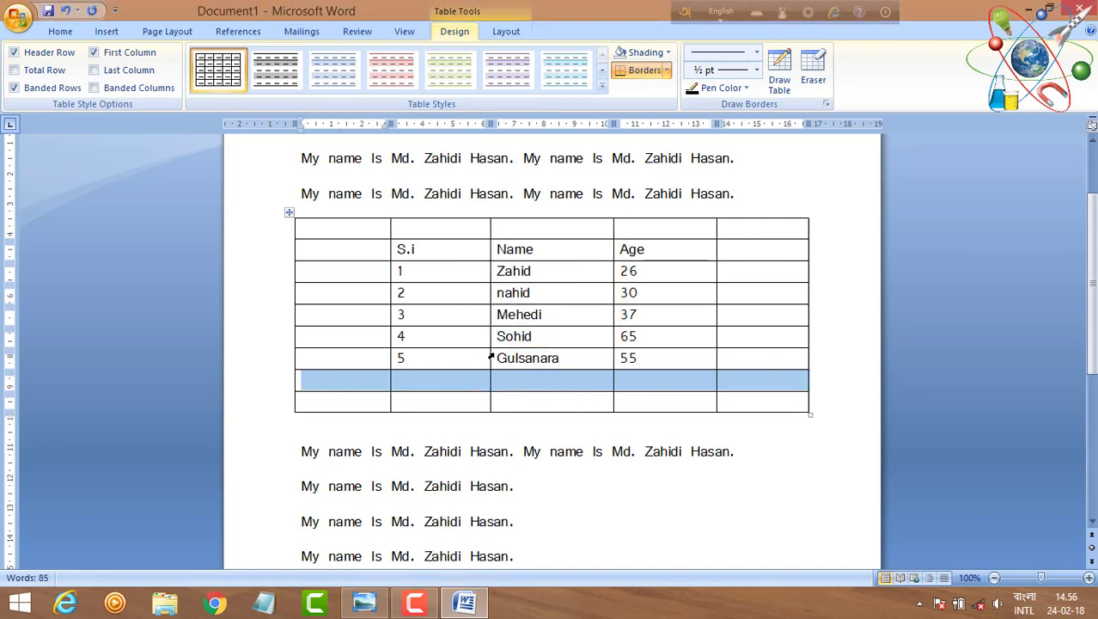
- Insert an entire blank row above serial row 2 via Insert Cells
click(286, 299)
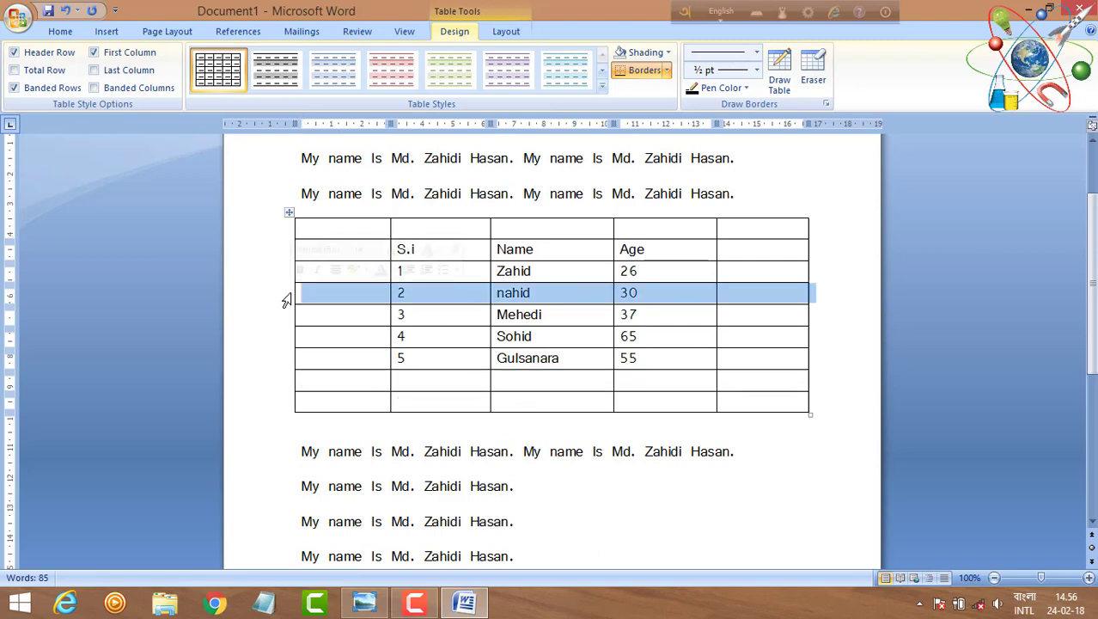
right_click(514, 294)
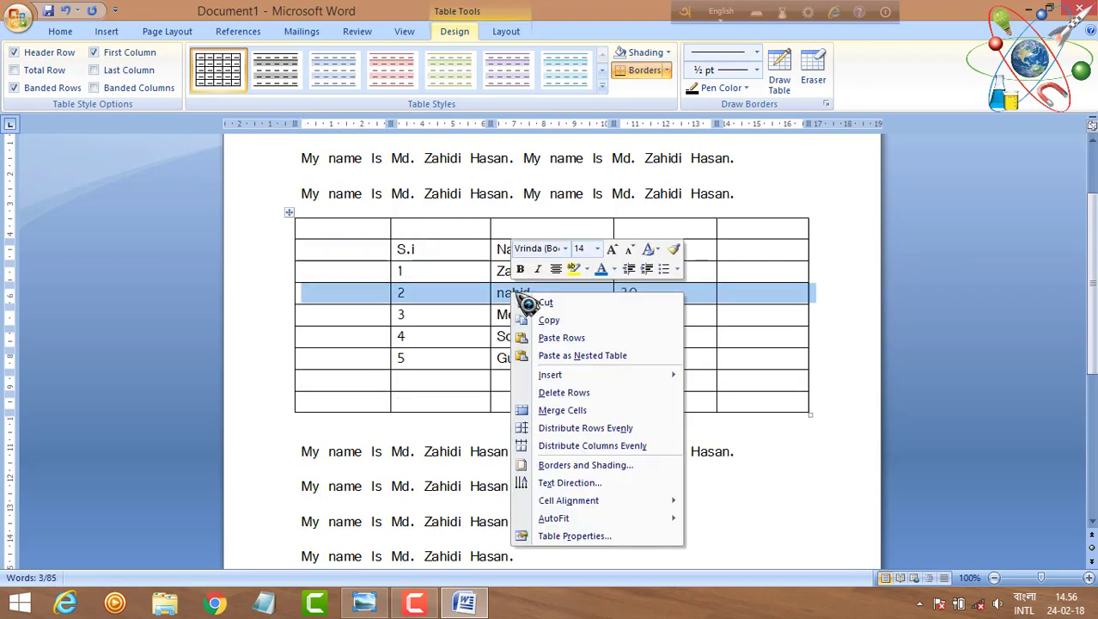
mouse_move(593, 378)
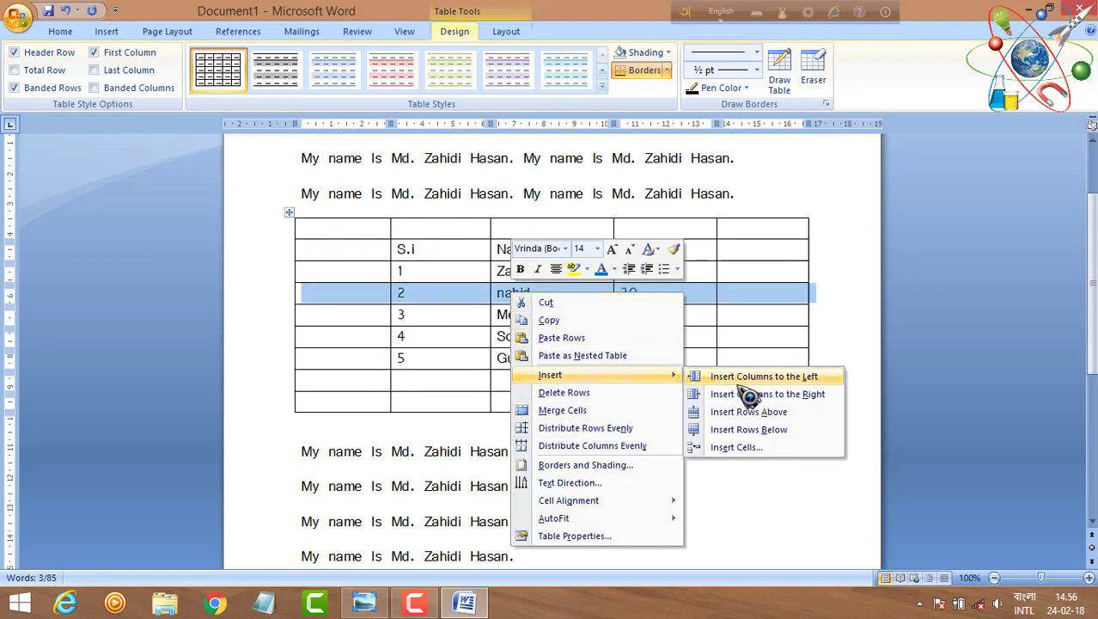
click(743, 449)
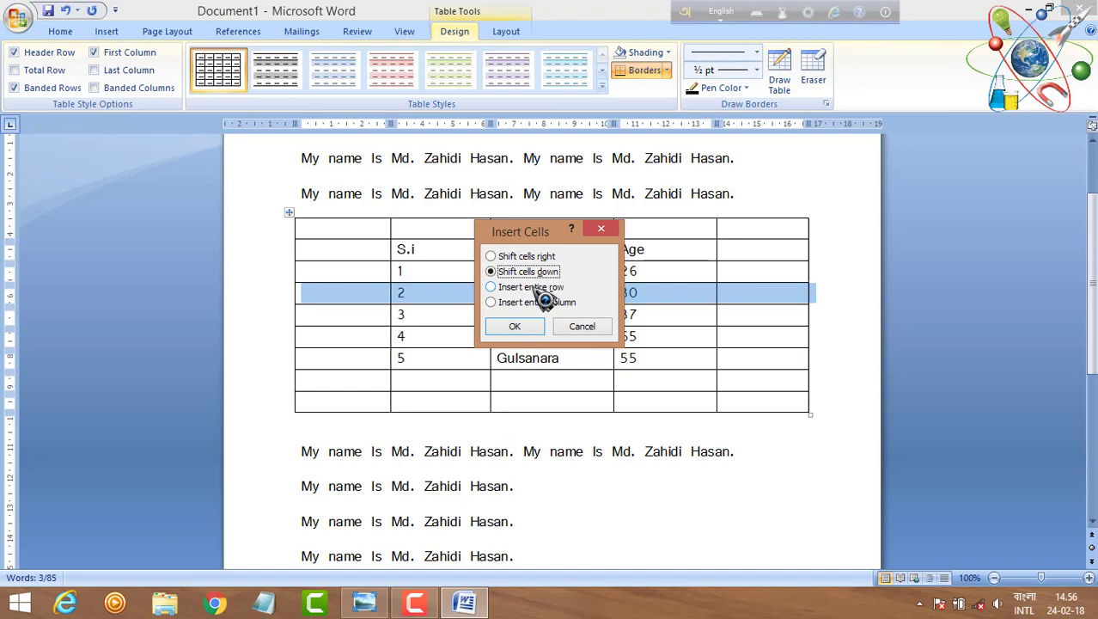
click(496, 287)
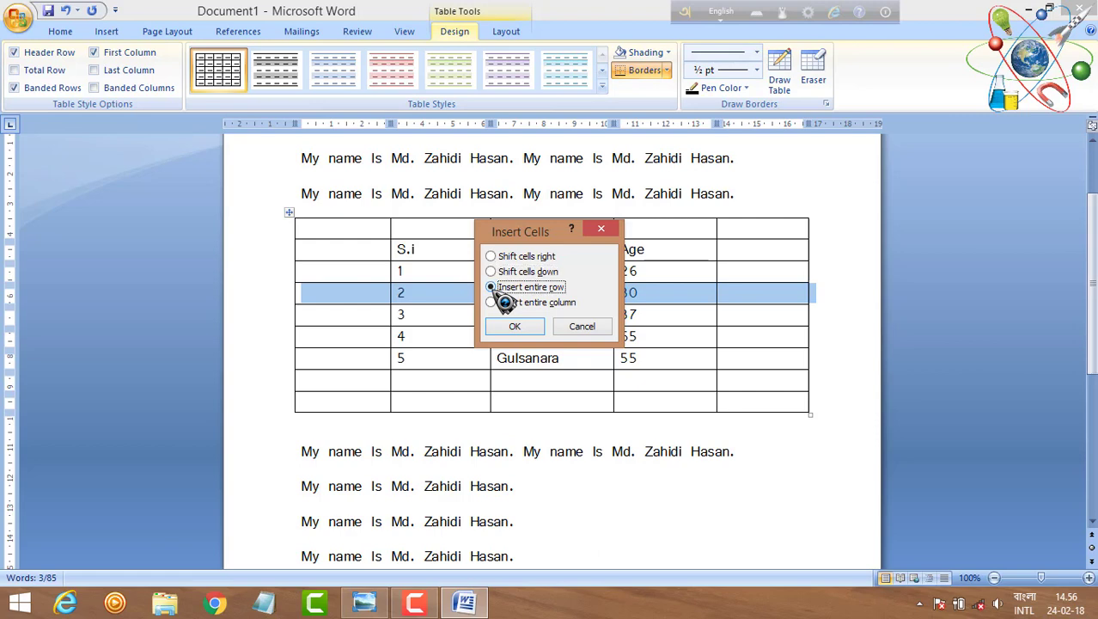
click(516, 325)
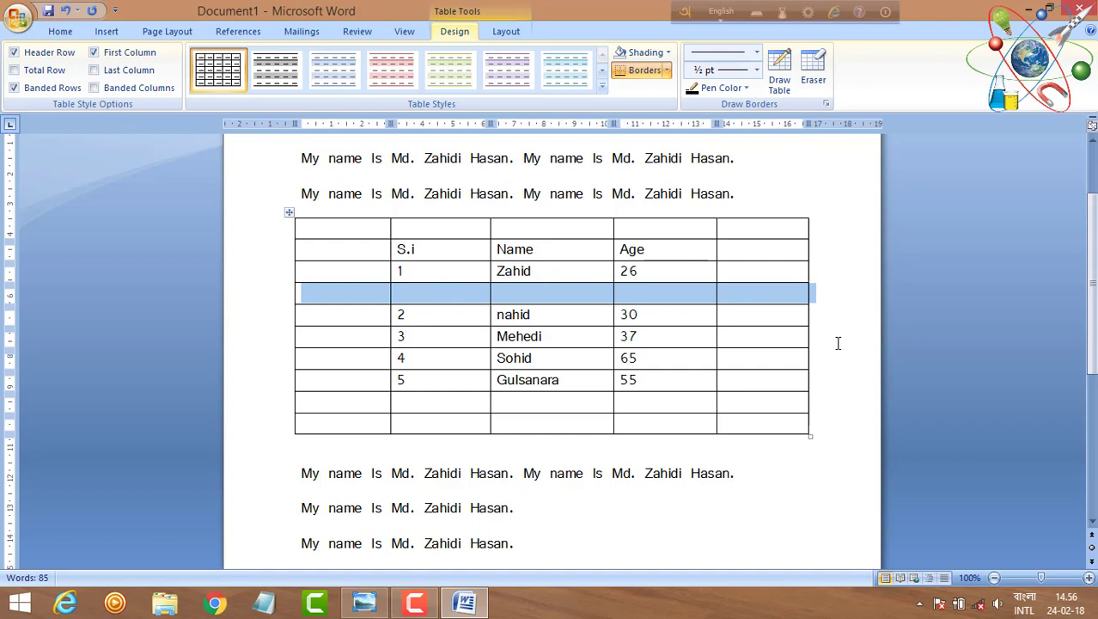
- Insert the picture 125723question-mark-with-laptop from Downloads into the table's empty row
scroll(880, 338, down, 2)
scroll(876, 336, down, 3)
scroll(875, 335, up, 4)
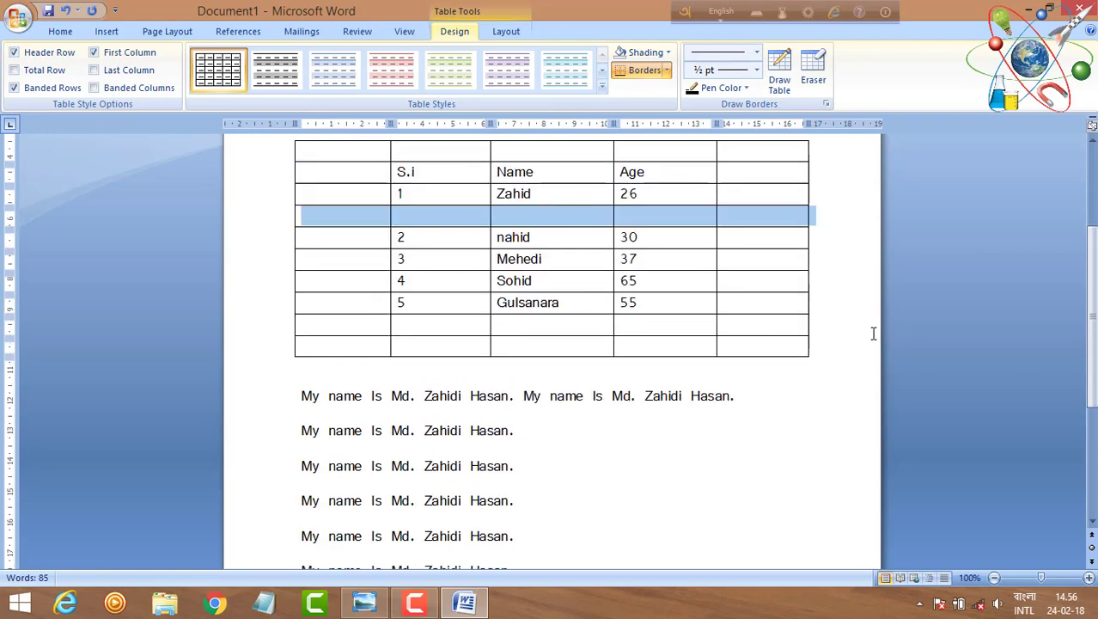
drag(1090, 249, 1090, 228)
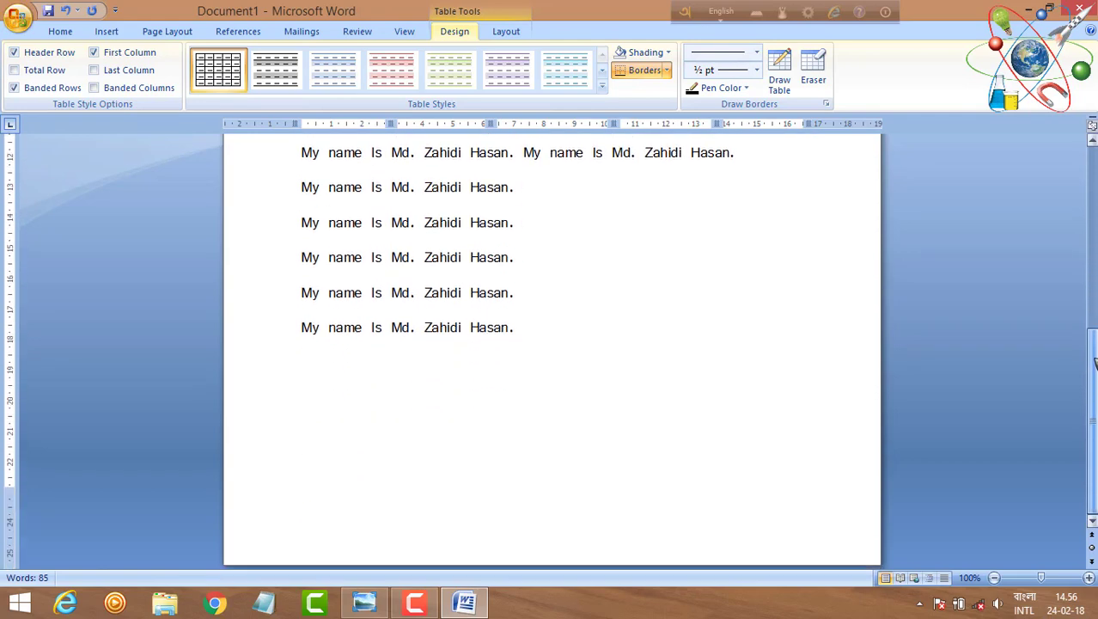
scroll(550, 355, up, 1)
scroll(550, 352, down, 3)
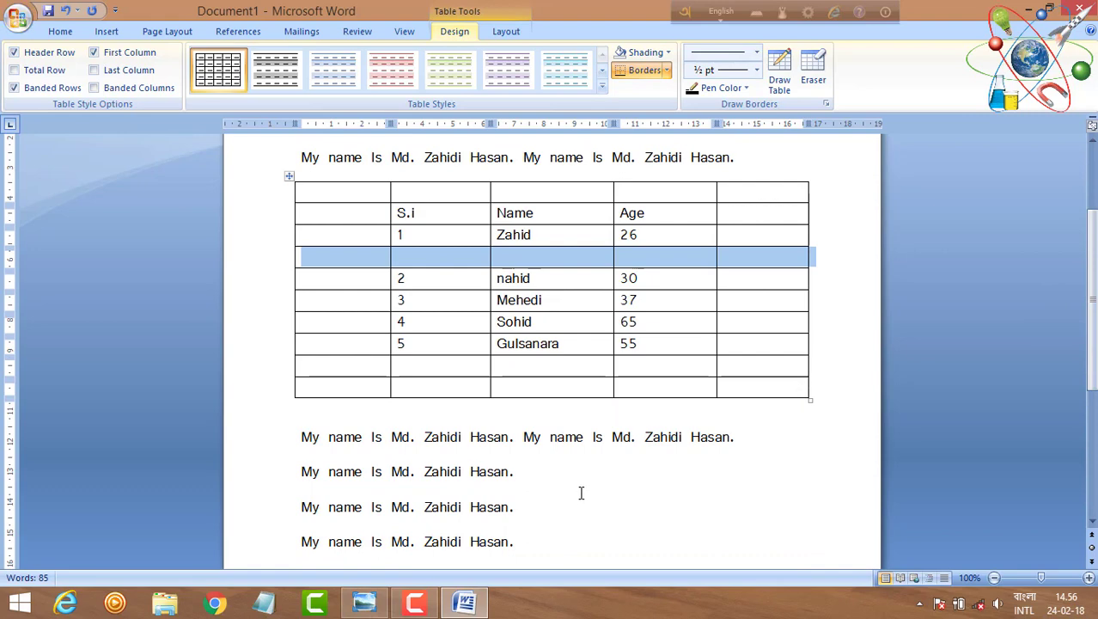
scroll(558, 482, down, 4)
scroll(560, 483, down, 5)
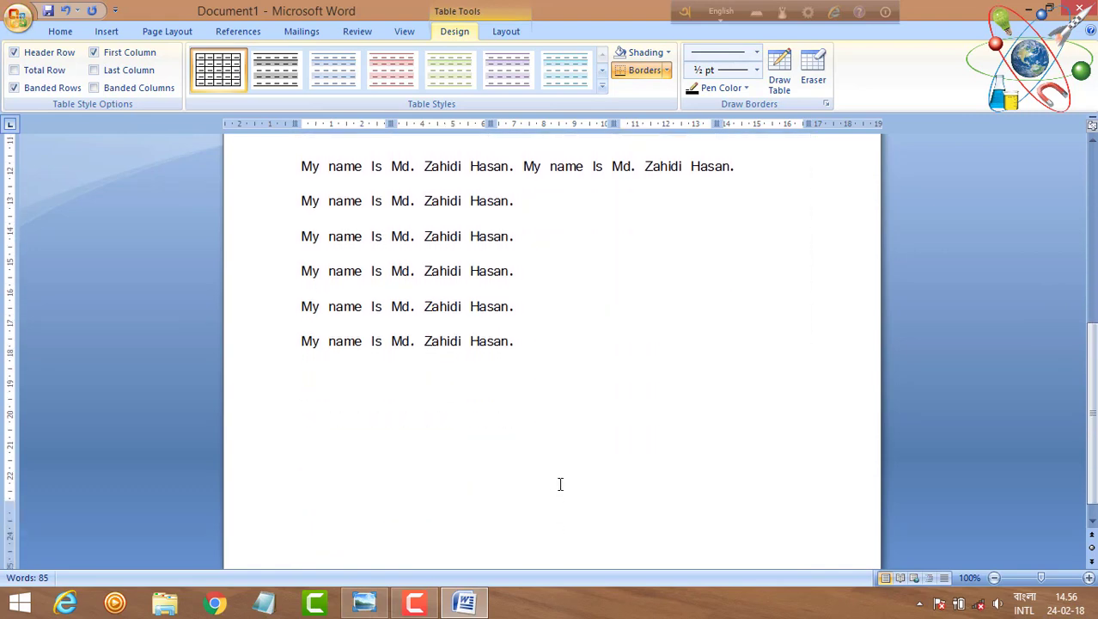
scroll(558, 482, down, 1)
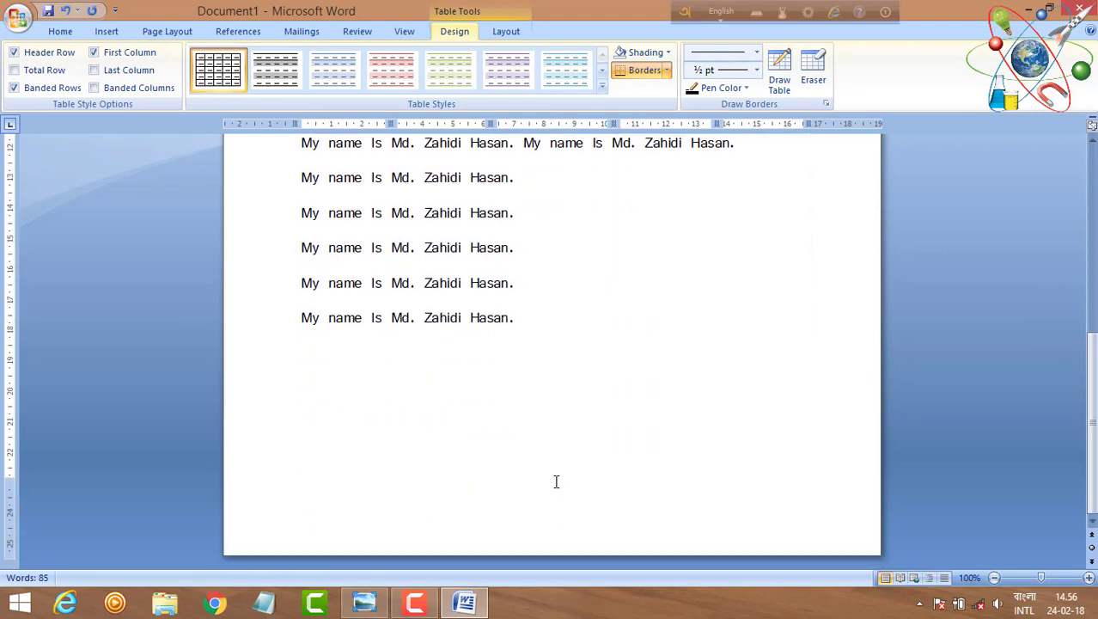
click(107, 32)
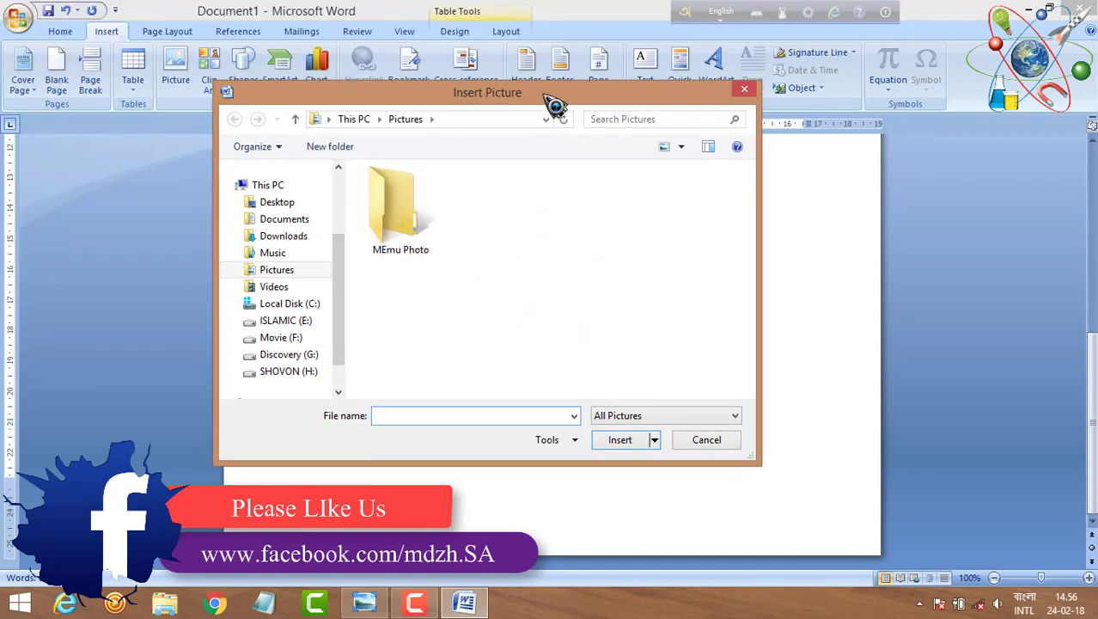
click(286, 236)
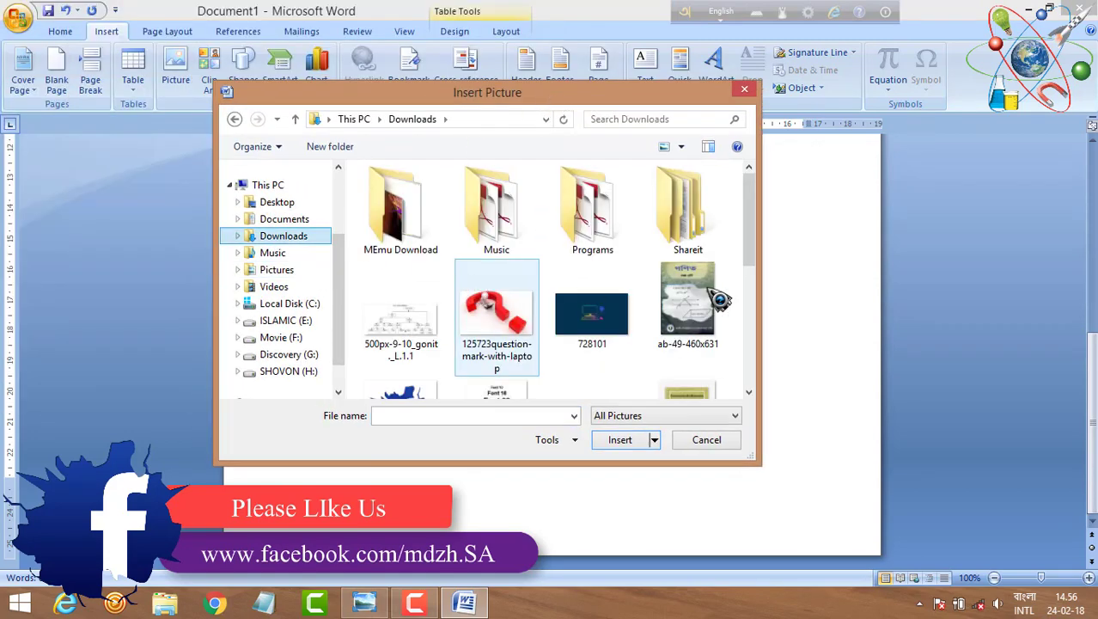
click(511, 340)
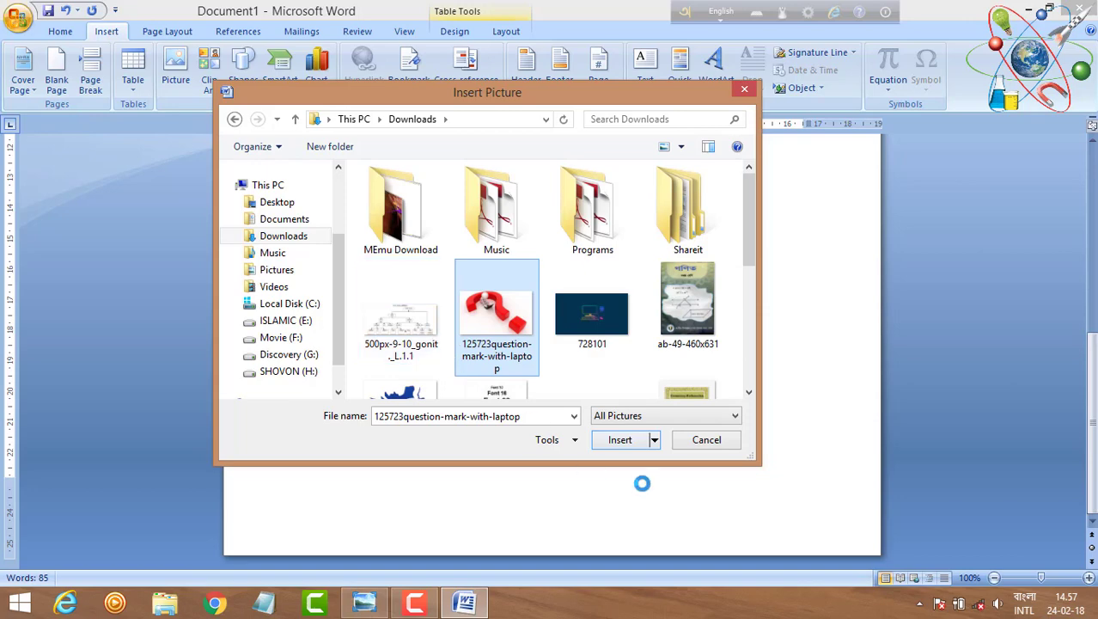
click(630, 442)
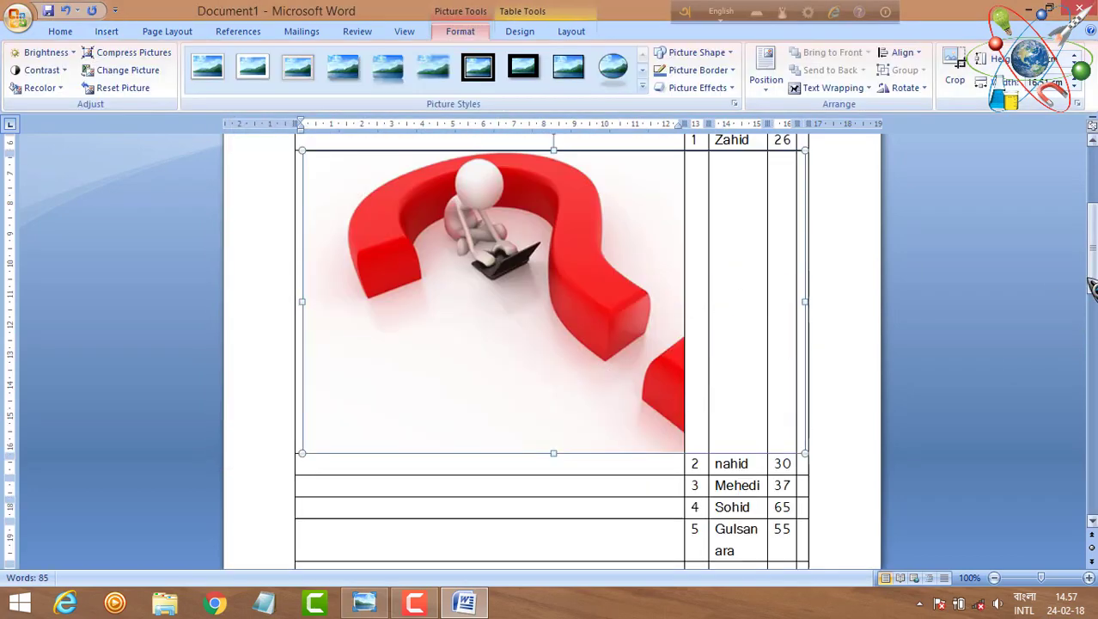
- Undo the stretched first column and shrink the picture to fit the Name column
mouse_move(1091, 287)
mouse_down()
mouse_move(1093, 215)
mouse_move(1091, 378)
mouse_up()
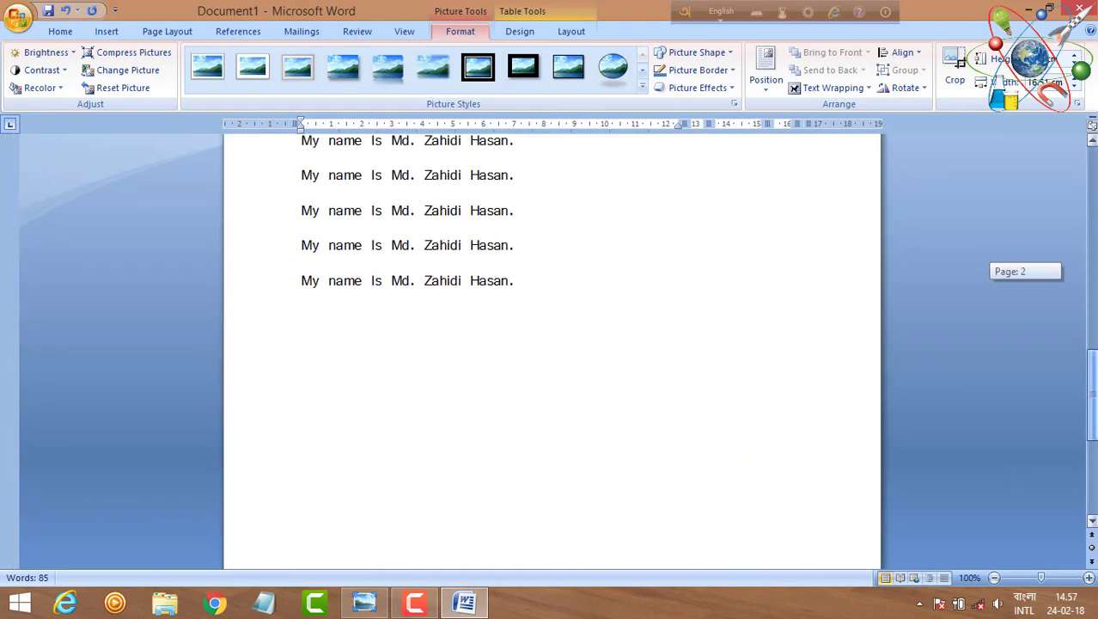
mouse_move(1091, 378)
mouse_down()
mouse_move(1091, 219)
mouse_move(1094, 274)
mouse_move(1093, 245)
mouse_up()
key(ctrl+z)
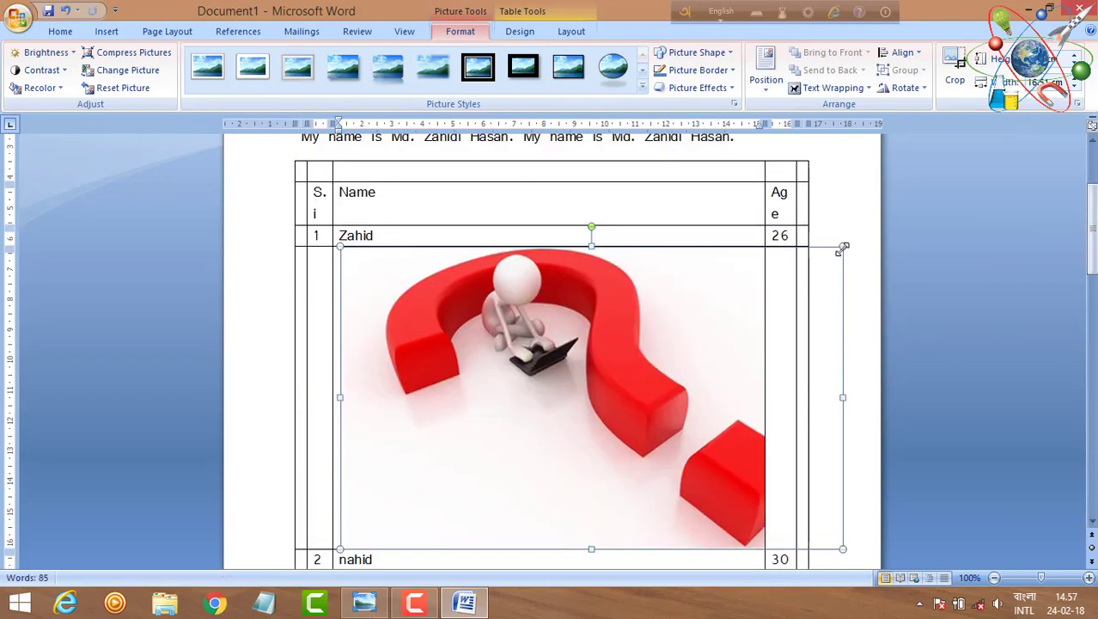
drag(548, 364, 534, 395)
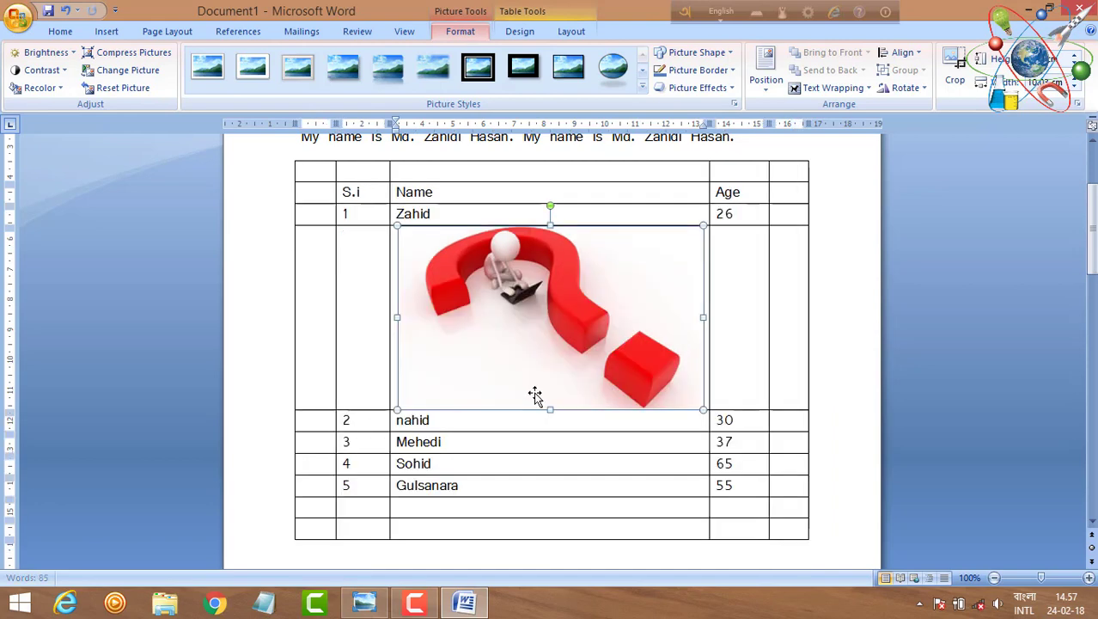
- Drag the question-mark picture out of the table, down past the closing text lines
drag(524, 335, 771, 477)
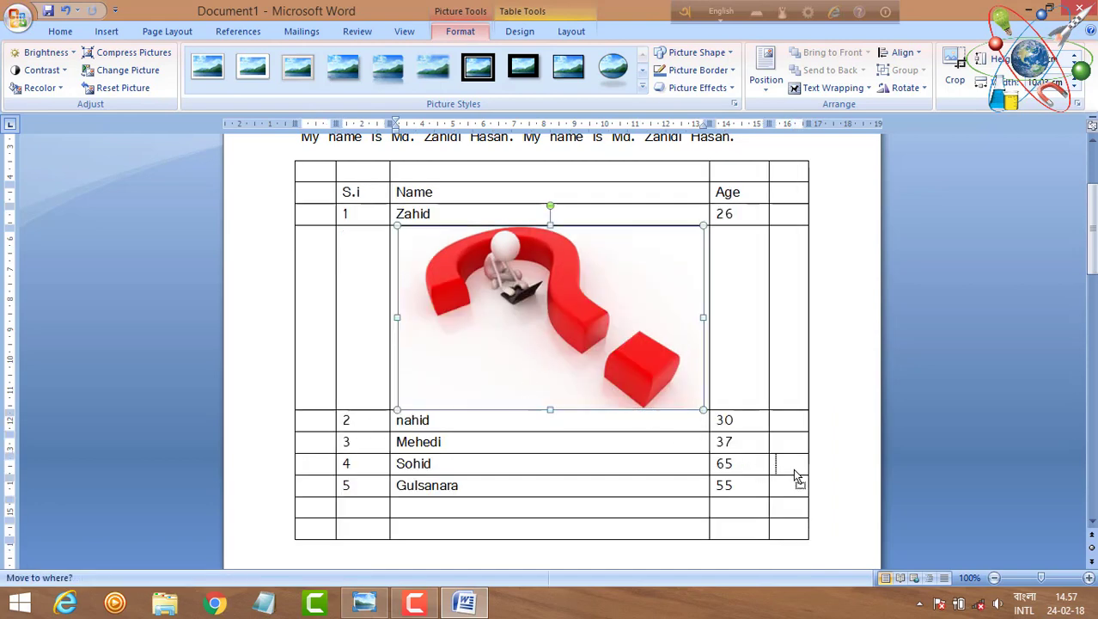
mouse_move(846, 515)
mouse_down()
mouse_move(663, 576)
mouse_move(579, 538)
mouse_up()
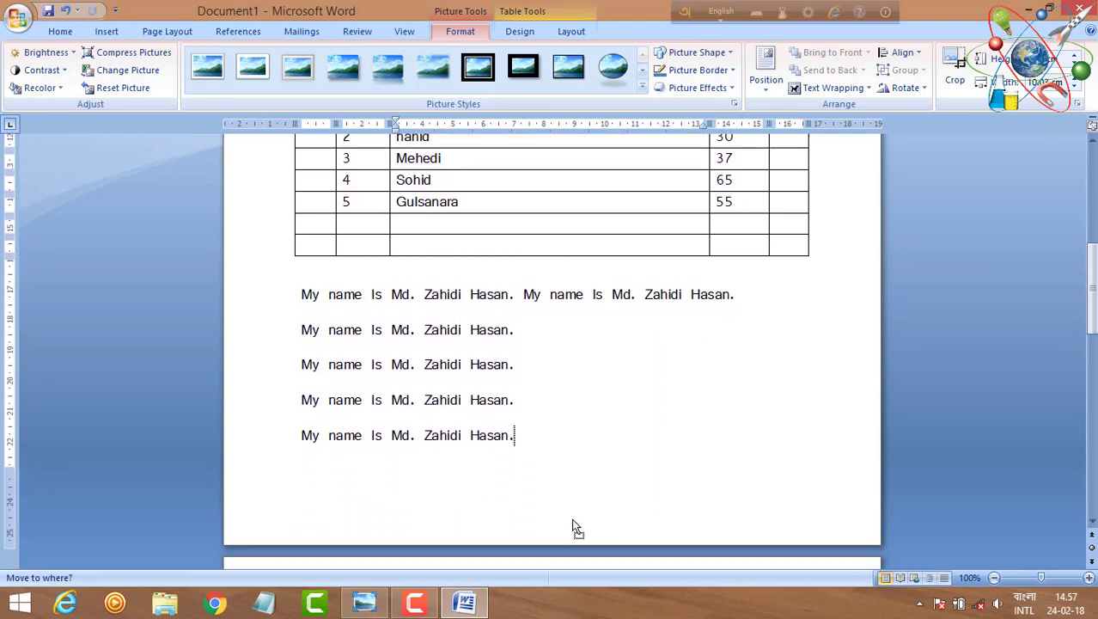
mouse_move(578, 531)
mouse_down()
mouse_move(585, 559)
mouse_move(571, 560)
mouse_move(560, 520)
mouse_up()
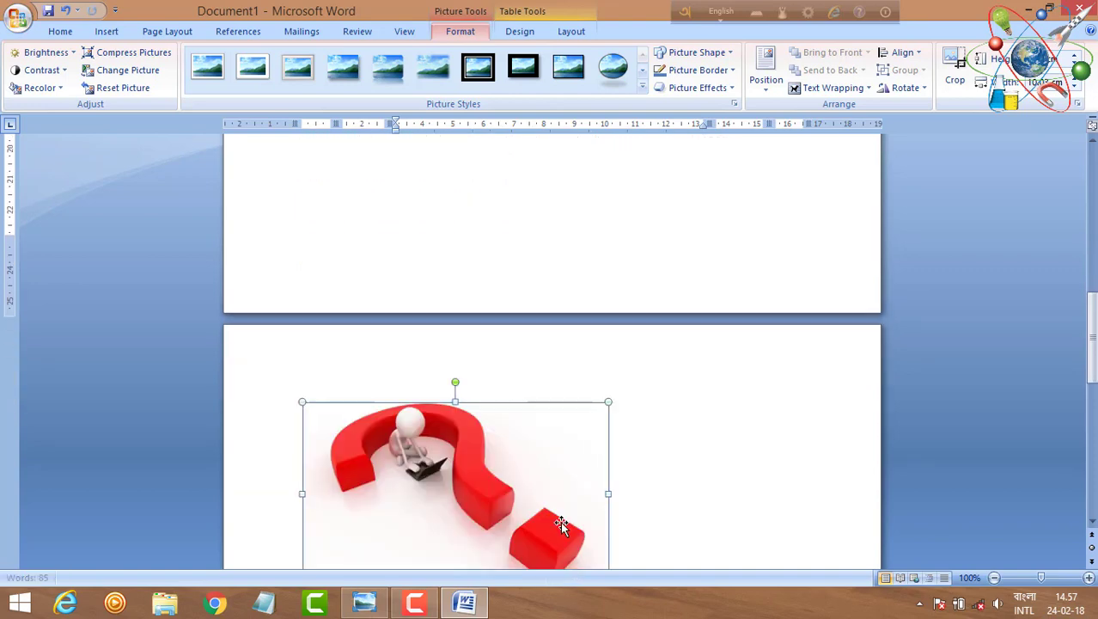
- Drop the picture alone on the next page and enlarge it to about 13 cm wide
mouse_move(1092, 343)
mouse_down()
mouse_move(1094, 306)
mouse_move(1092, 378)
mouse_up()
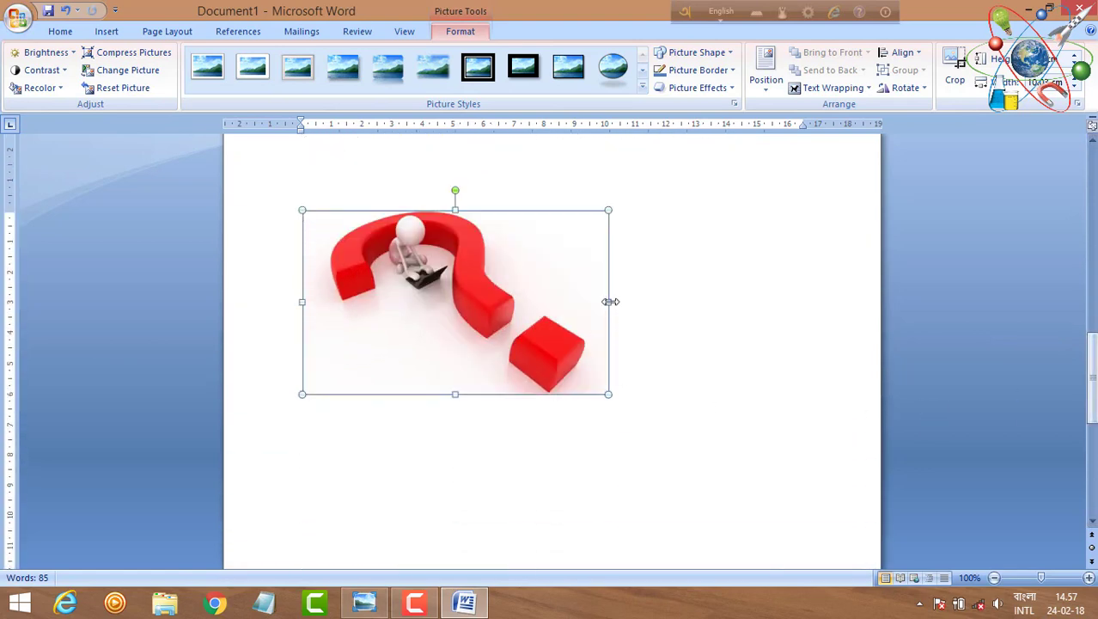
drag(608, 209, 699, 182)
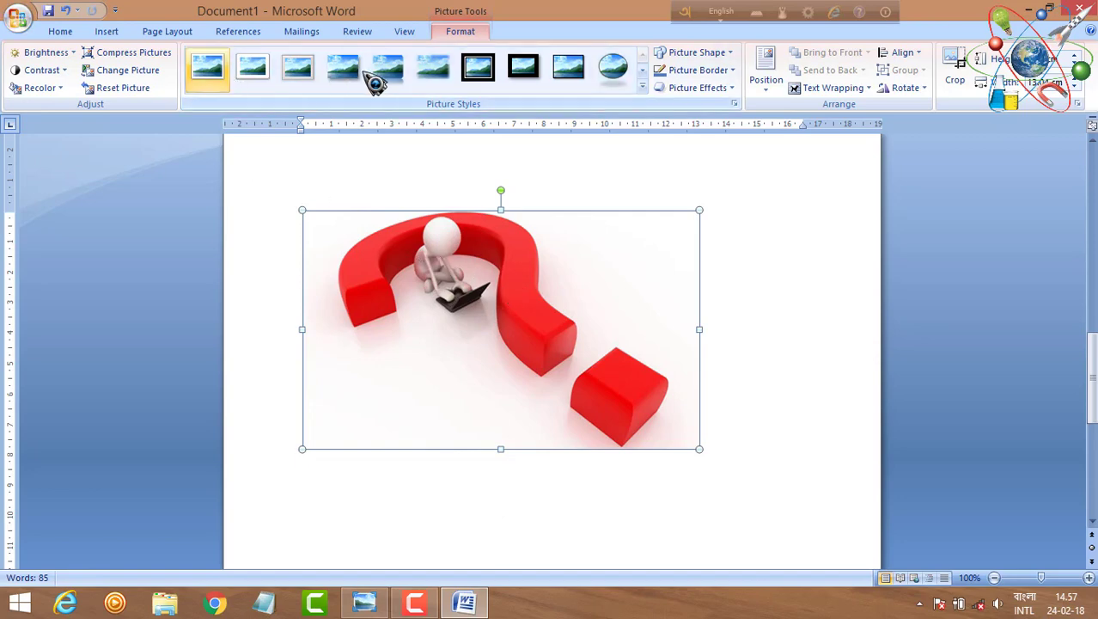
- Give the question-mark picture the tilted perspective picture style instead of the oval style
click(610, 79)
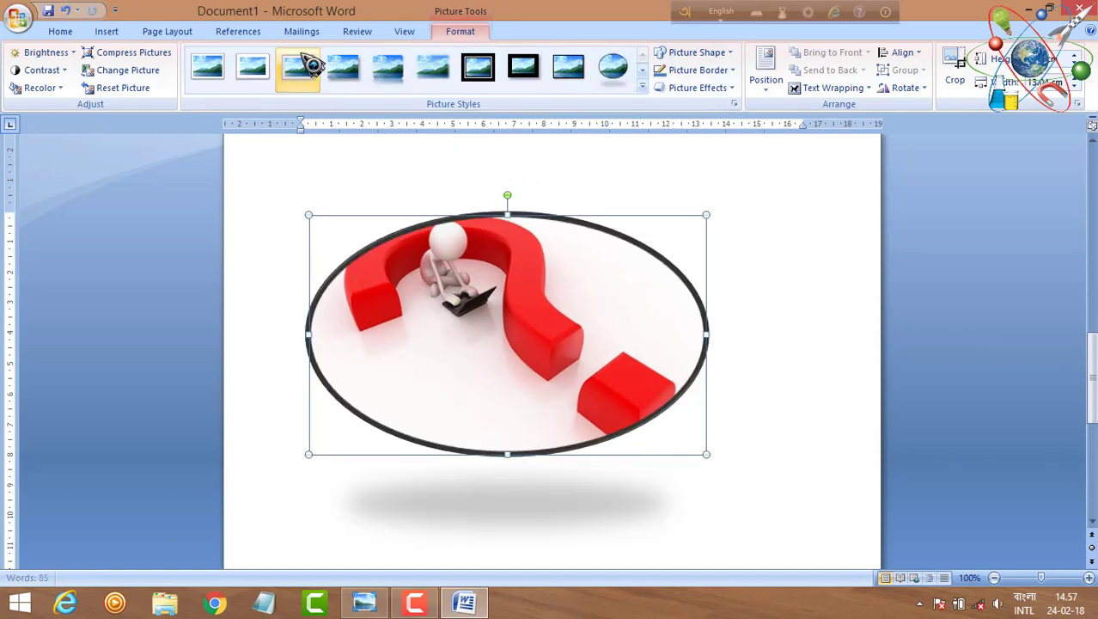
key(ctrl+z)
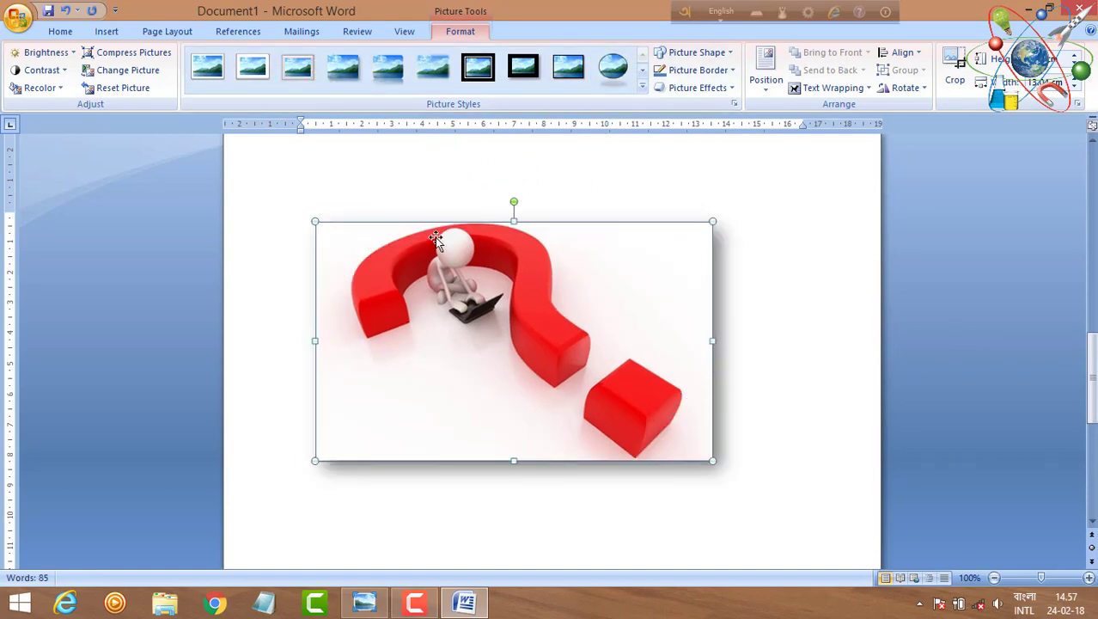
click(643, 69)
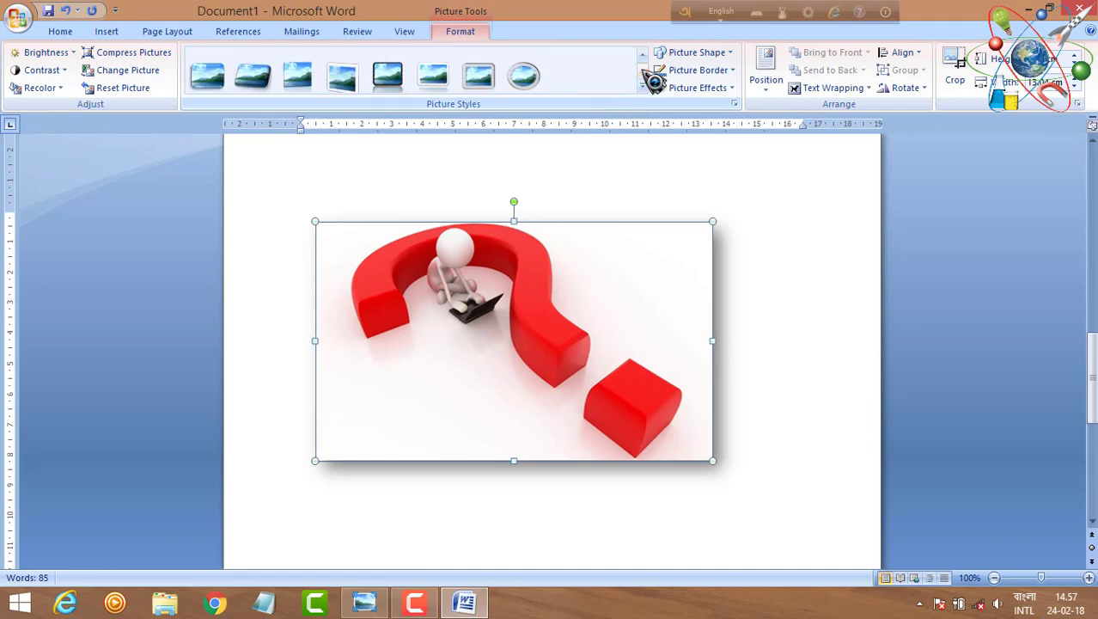
click(382, 70)
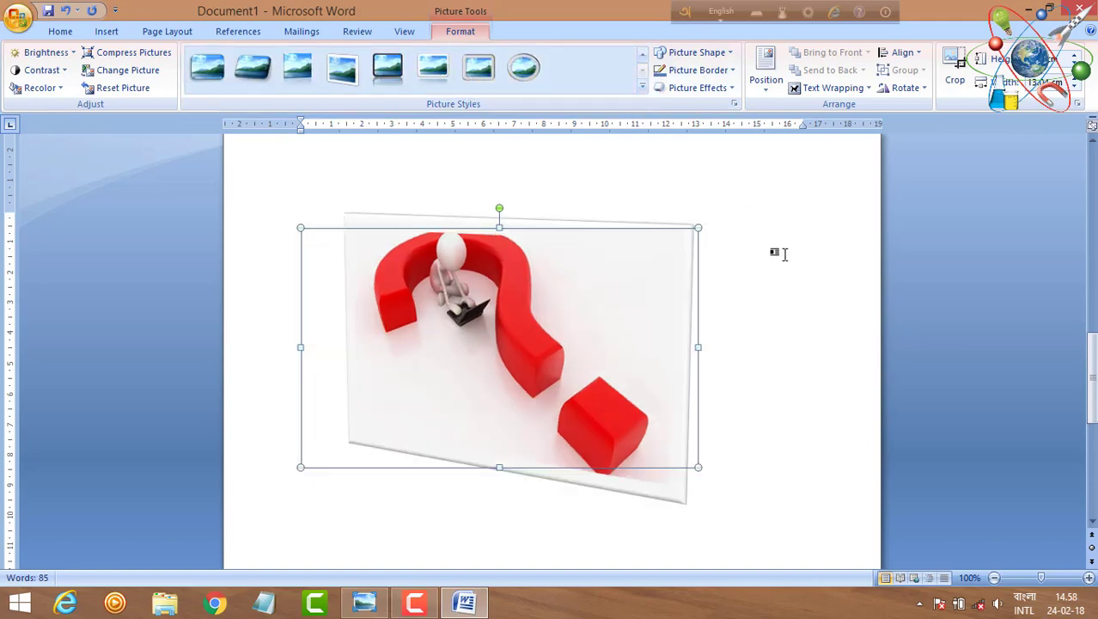
click(949, 279)
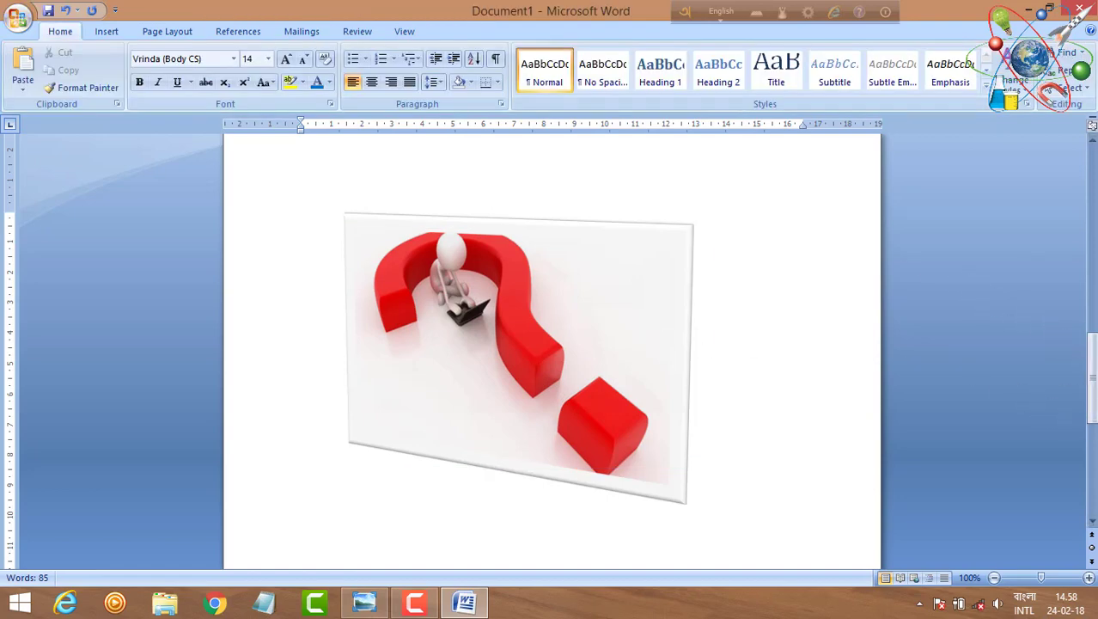
mouse_move(1090, 378)
mouse_down()
mouse_move(1090, 364)
mouse_move(1090, 391)
mouse_up()
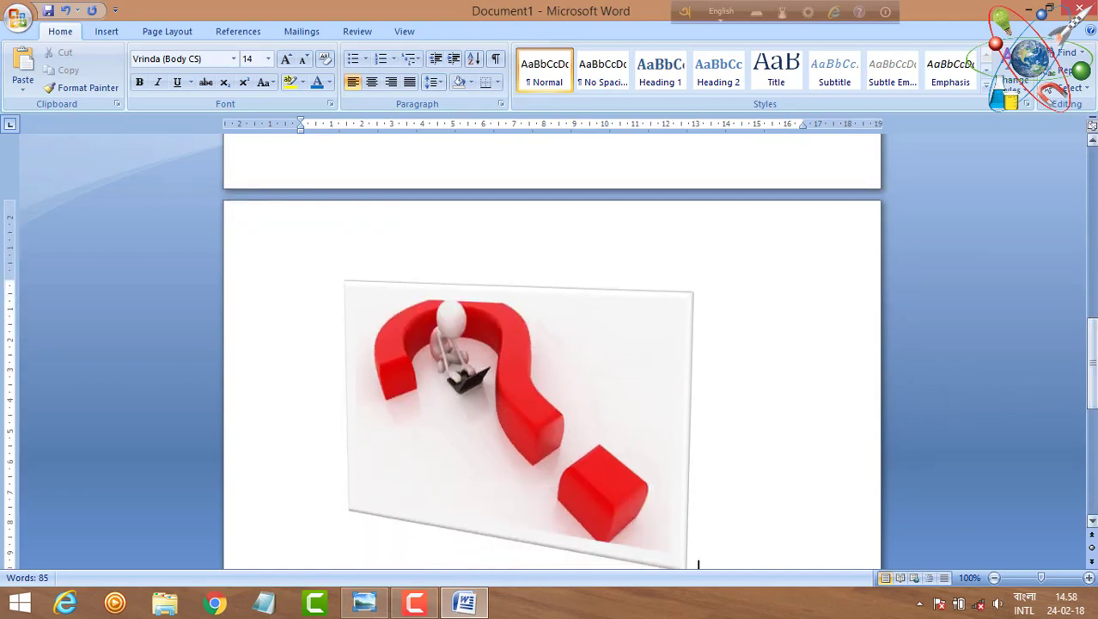
drag(1090, 378, 1091, 213)
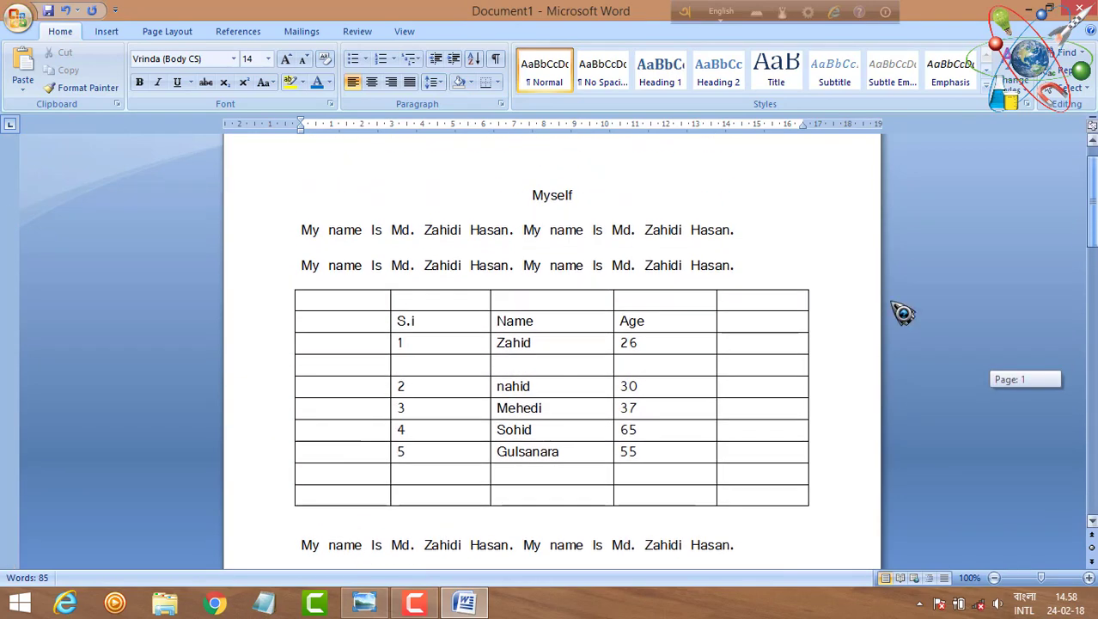
- Turn the word Myself into WordArt using the purple style
click(110, 35)
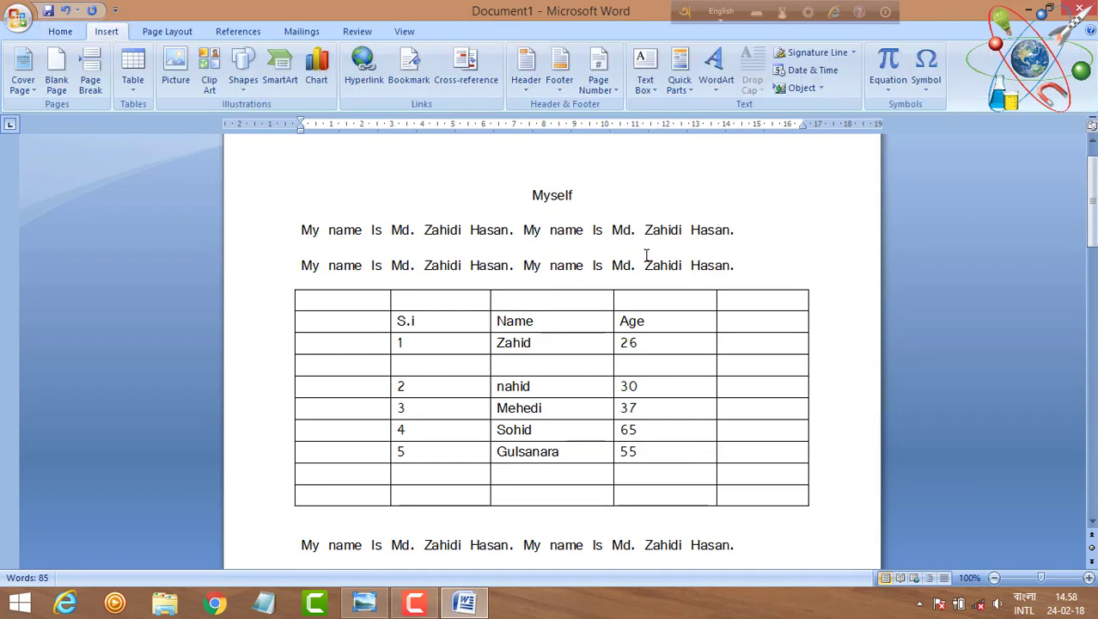
drag(1090, 237, 1090, 225)
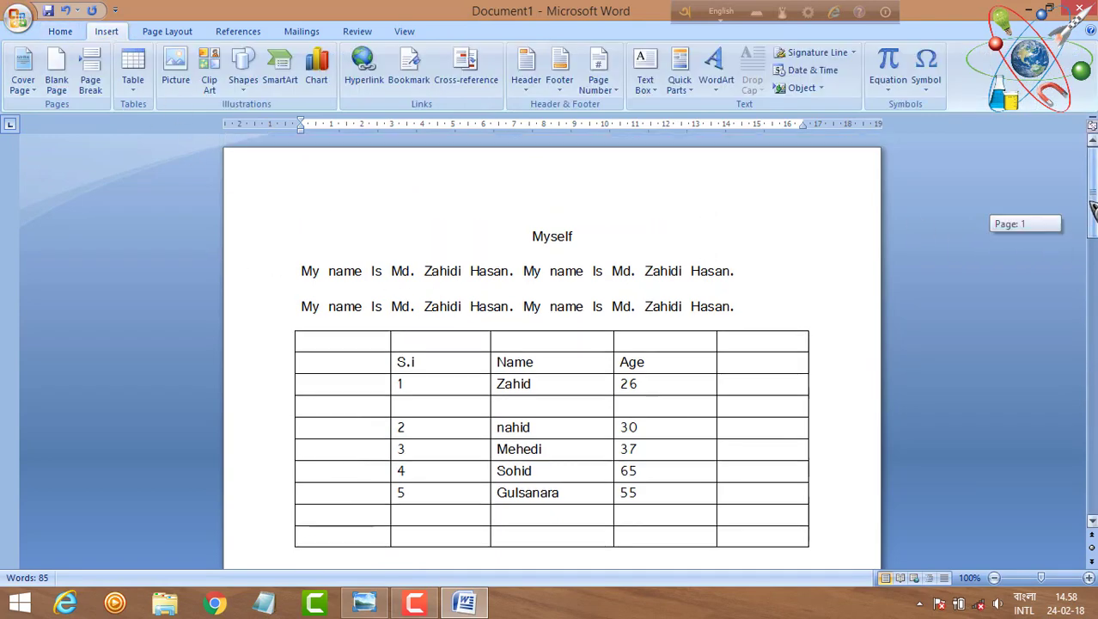
drag(530, 233, 591, 237)
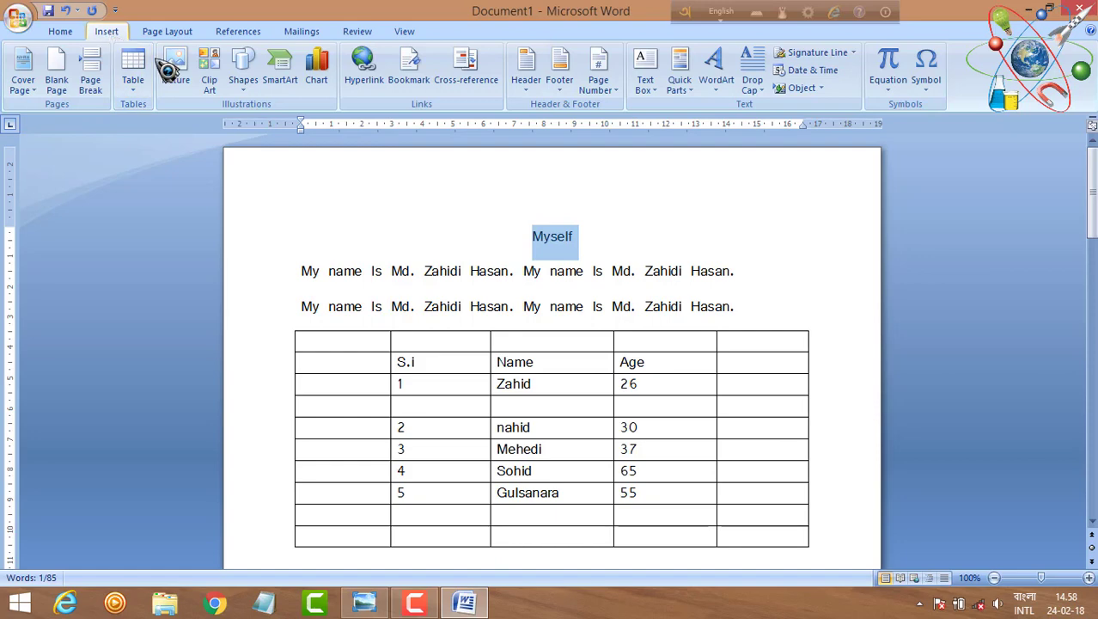
click(722, 86)
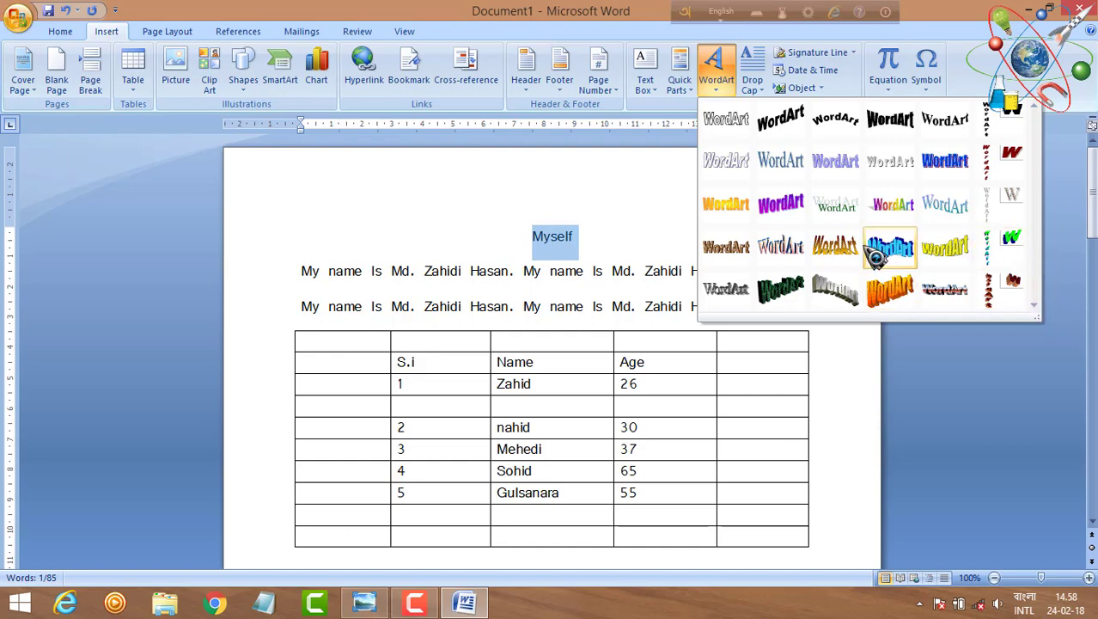
click(797, 217)
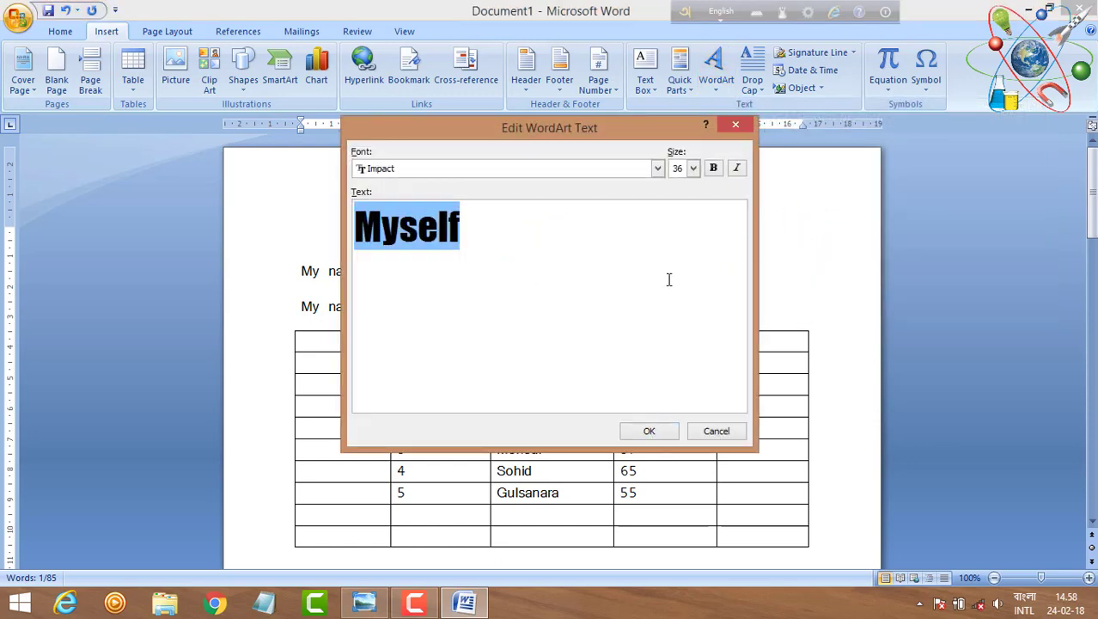
- Make the Myself WordArt 32 pt, bold and italic, and insert it
click(693, 168)
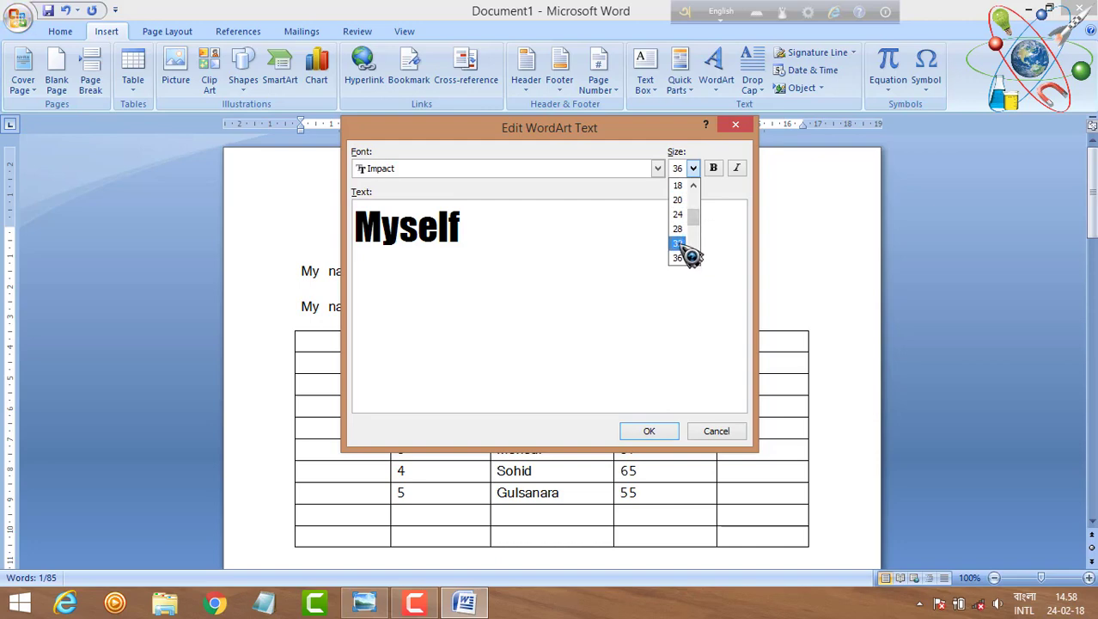
click(681, 244)
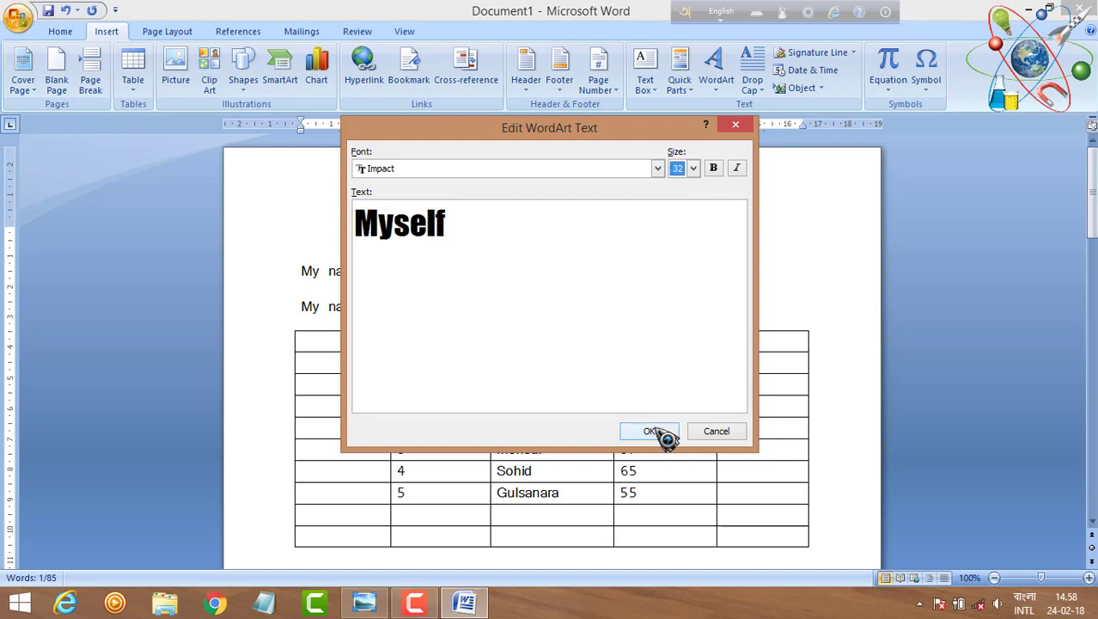
click(713, 168)
click(713, 169)
click(737, 168)
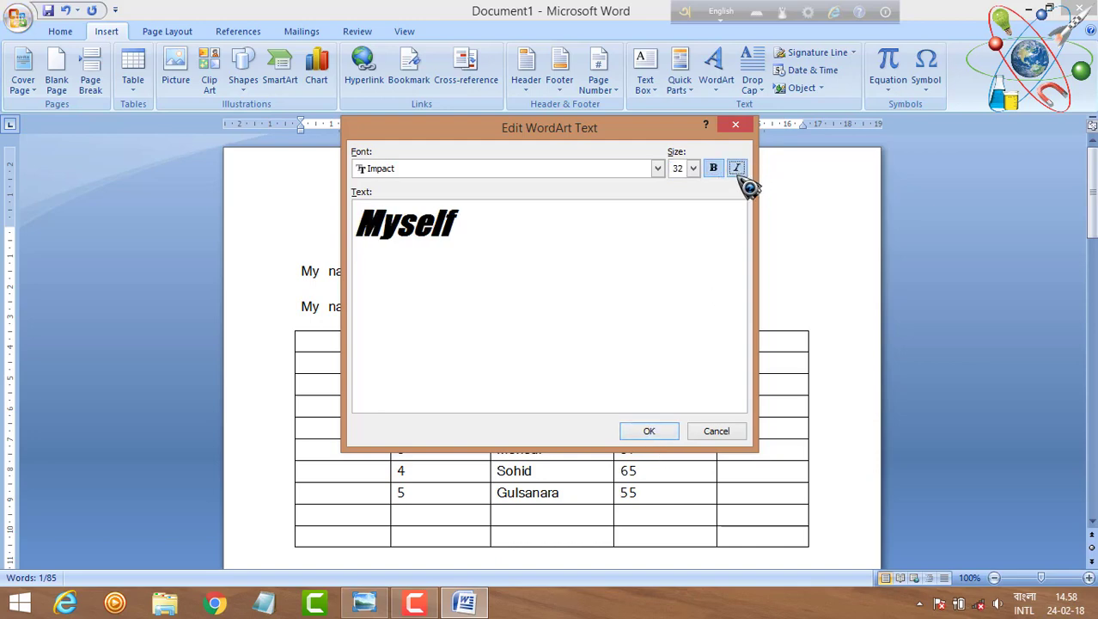
click(649, 432)
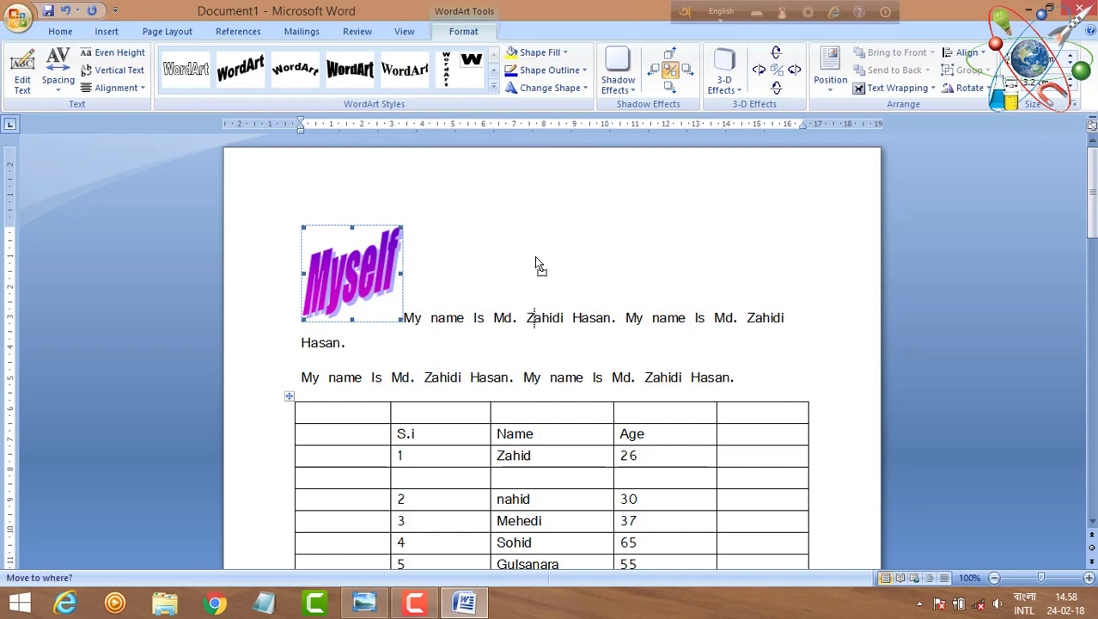
- Add an empty line above the first paragraph and move the Myself WordArt onto it
drag(534, 256, 548, 249)
click(302, 320)
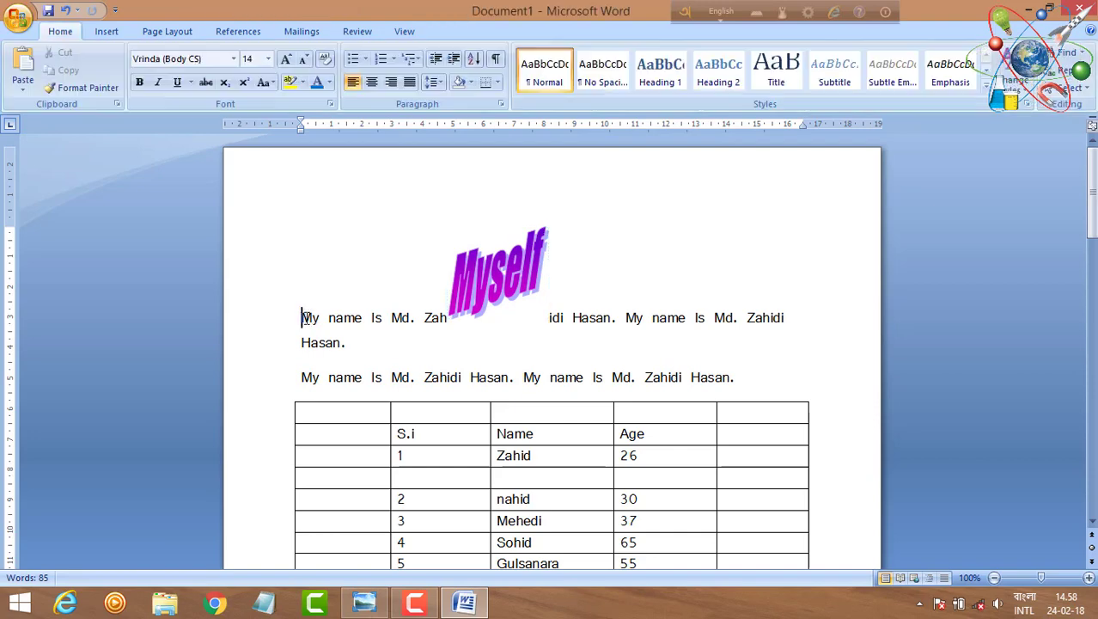
key(Return)
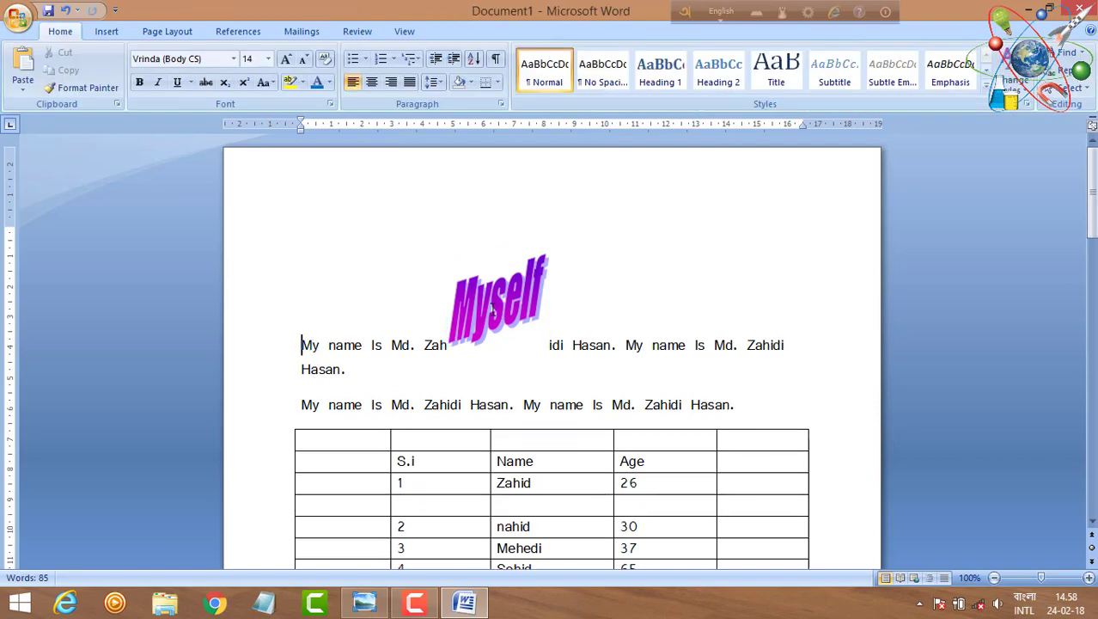
drag(493, 307, 501, 246)
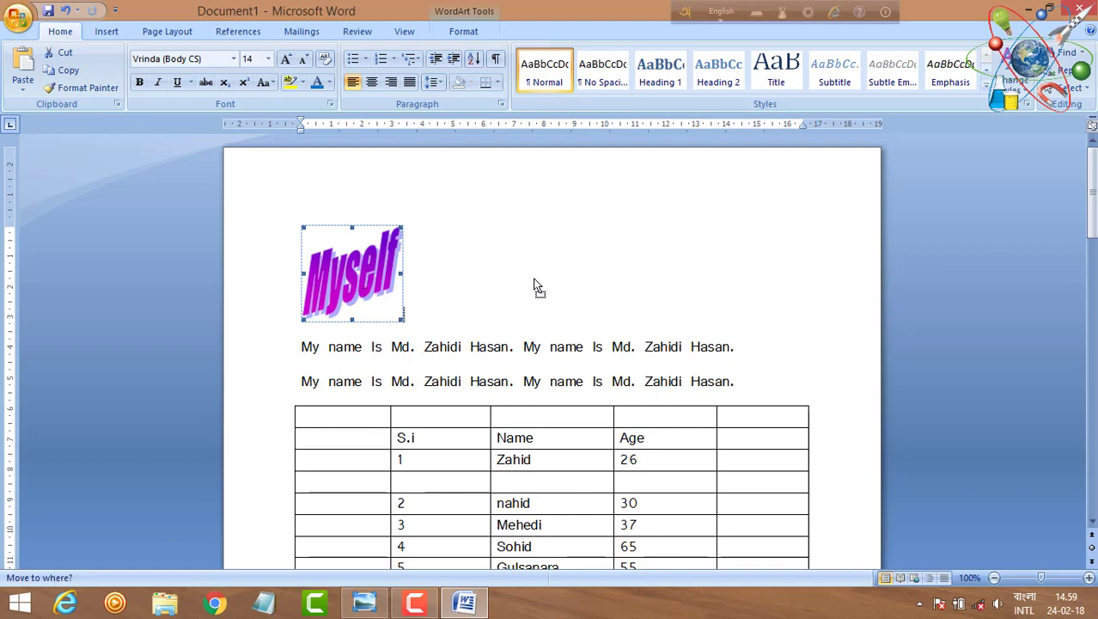
click(547, 282)
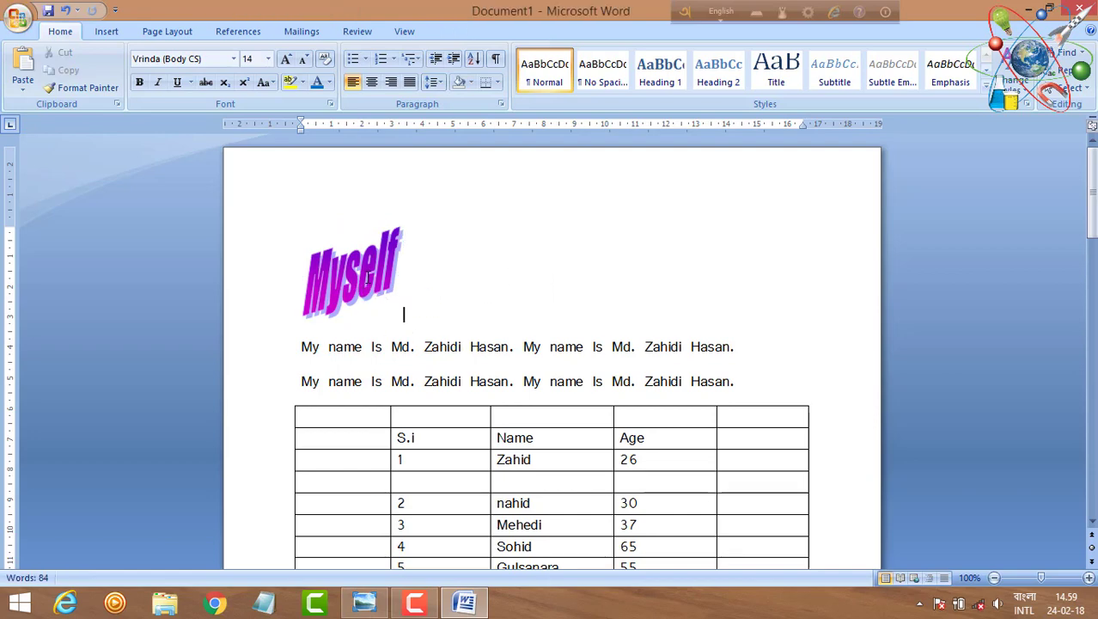
click(378, 286)
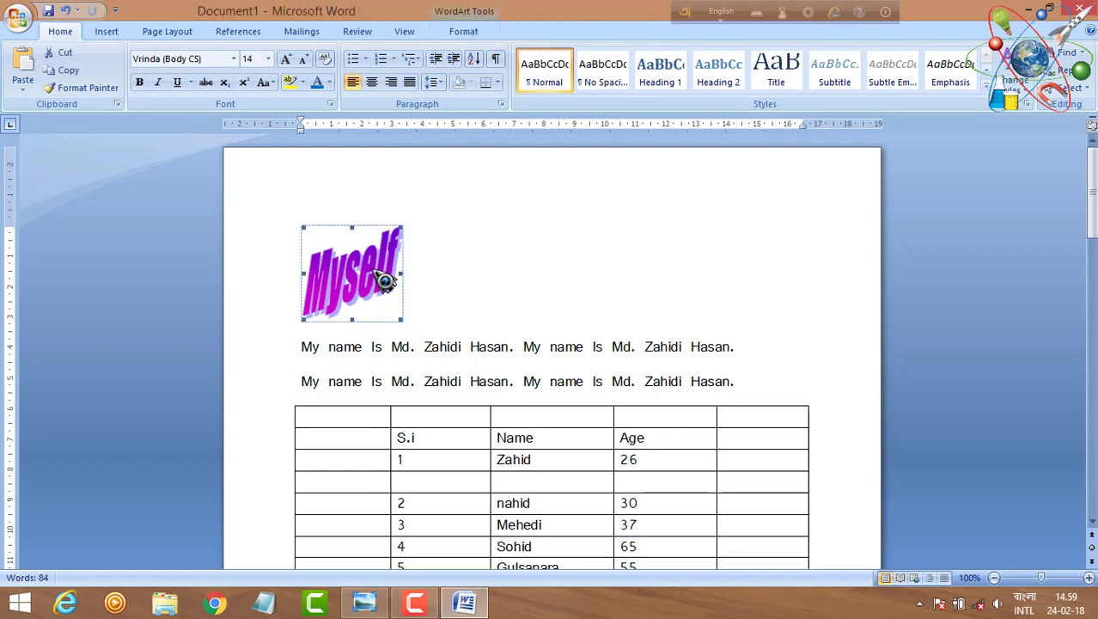
- Select the second sentence of the first line below the table
scroll(528, 296, down, 3)
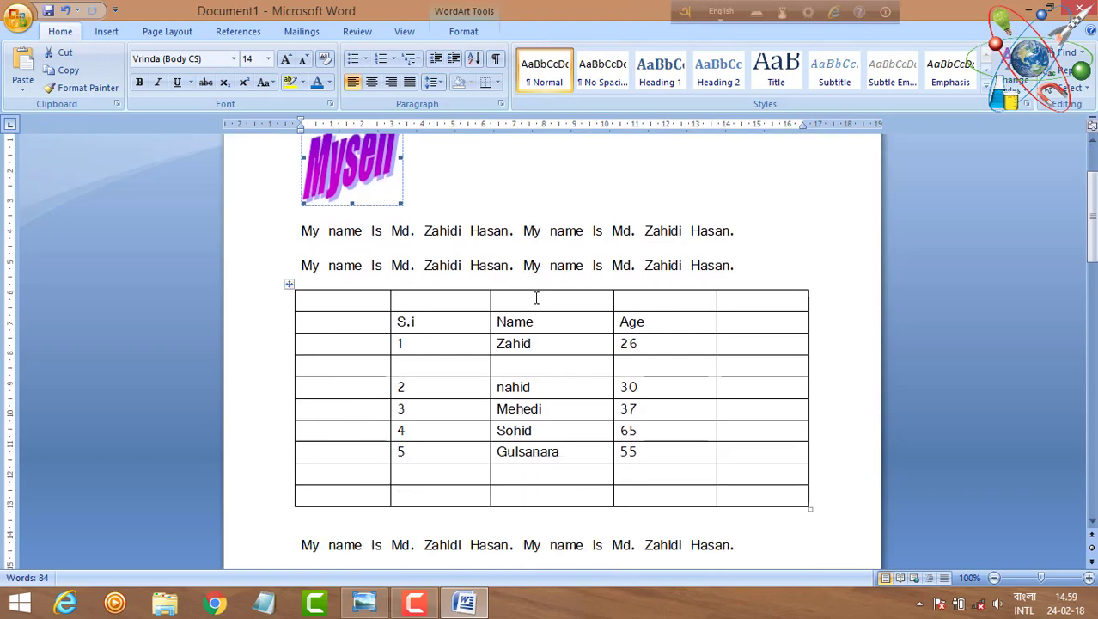
scroll(534, 297, down, 3)
scroll(548, 304, down, 1)
scroll(549, 295, down, 3)
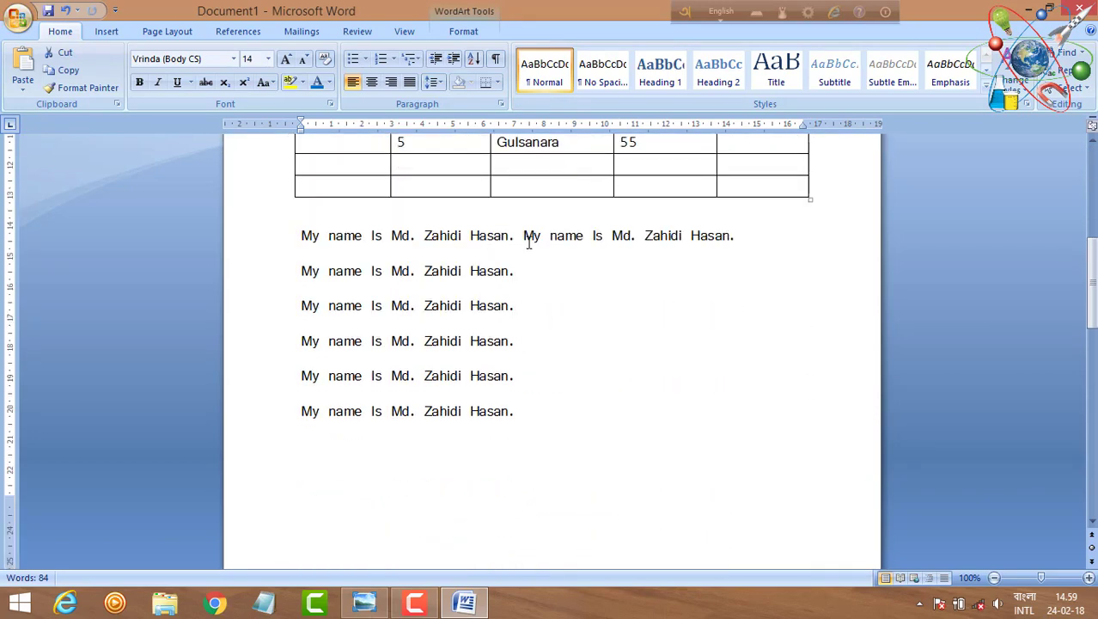
drag(523, 235, 728, 240)
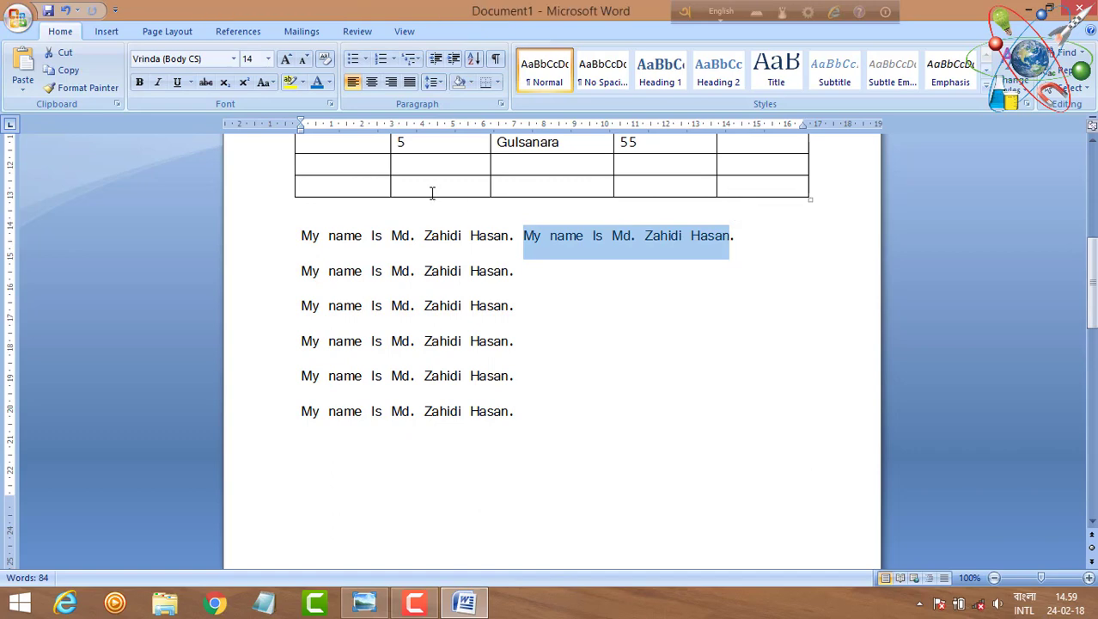
- Convert the selected sentence to a bottom-row 3-D WordArt style at 18 pt
click(106, 31)
click(715, 78)
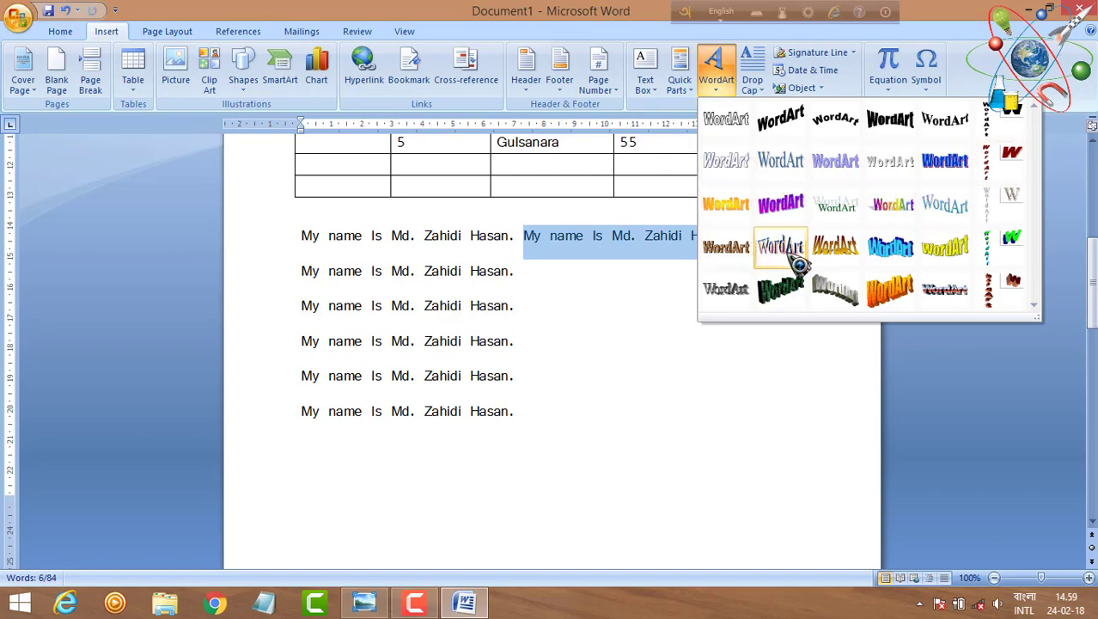
click(833, 292)
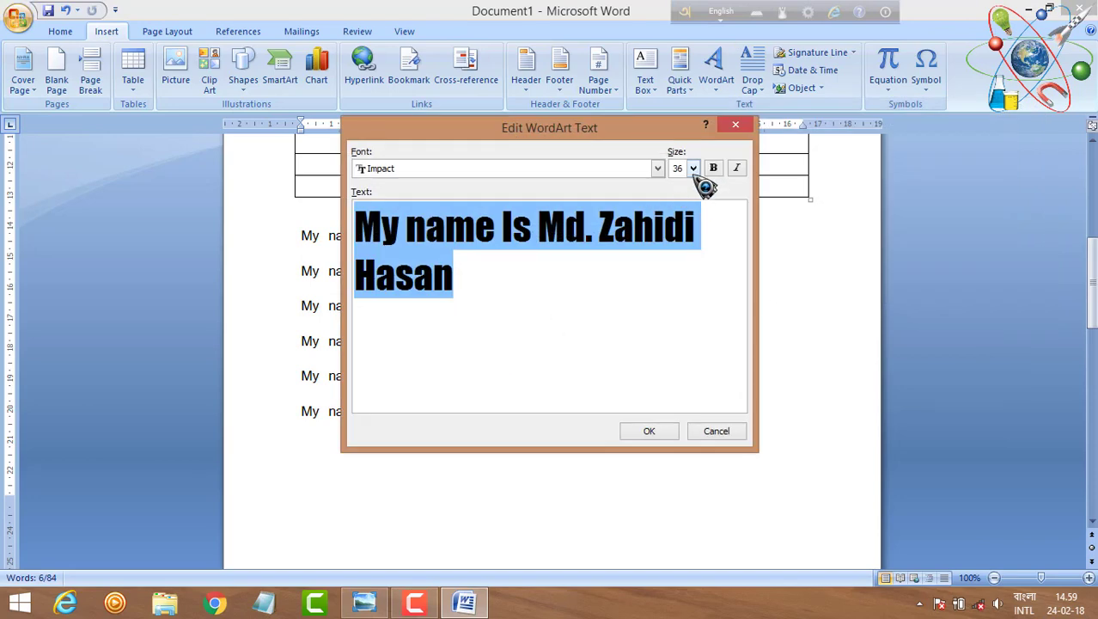
click(692, 168)
click(678, 186)
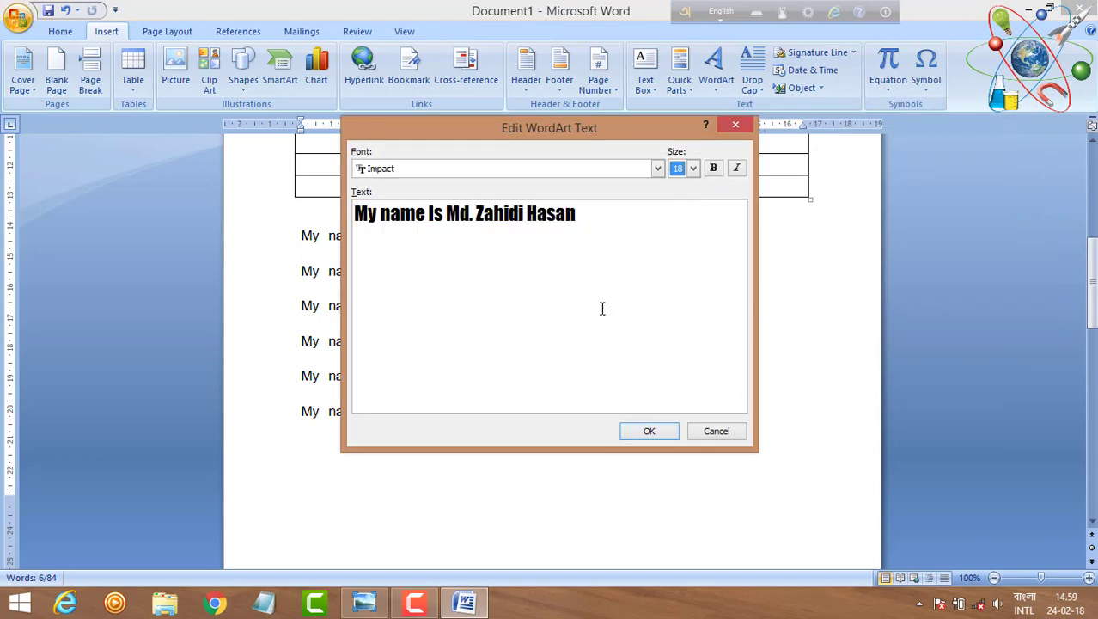
click(655, 434)
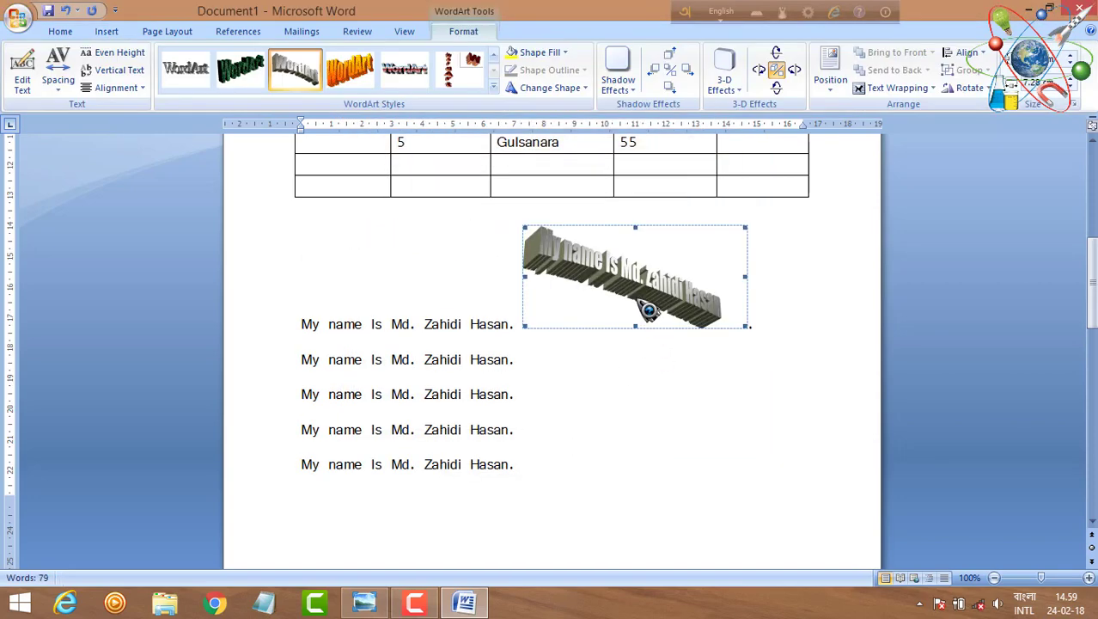
- Insert a new line and place the 3-D WordArt on it at the left margin
drag(647, 306, 679, 371)
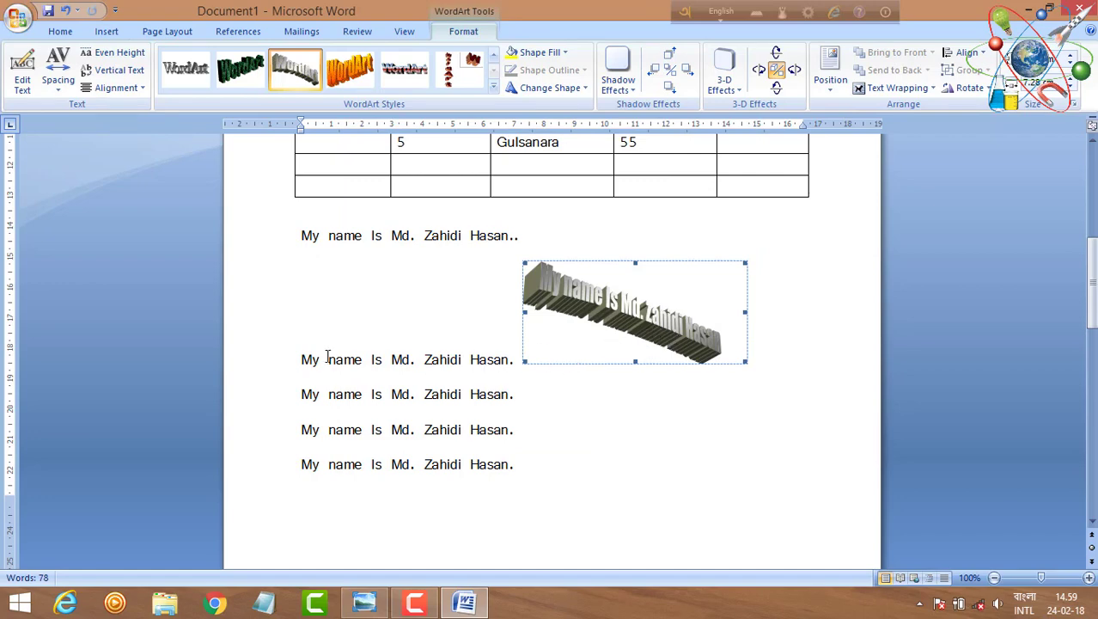
click(296, 361)
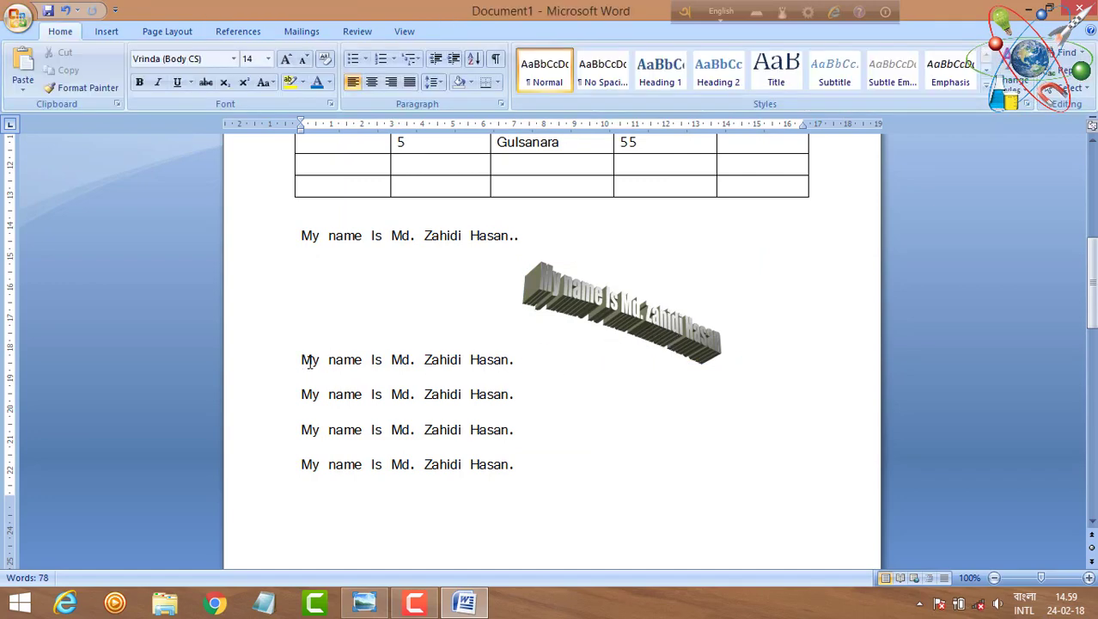
key(Return)
key(Return)
drag(581, 376, 391, 305)
click(688, 329)
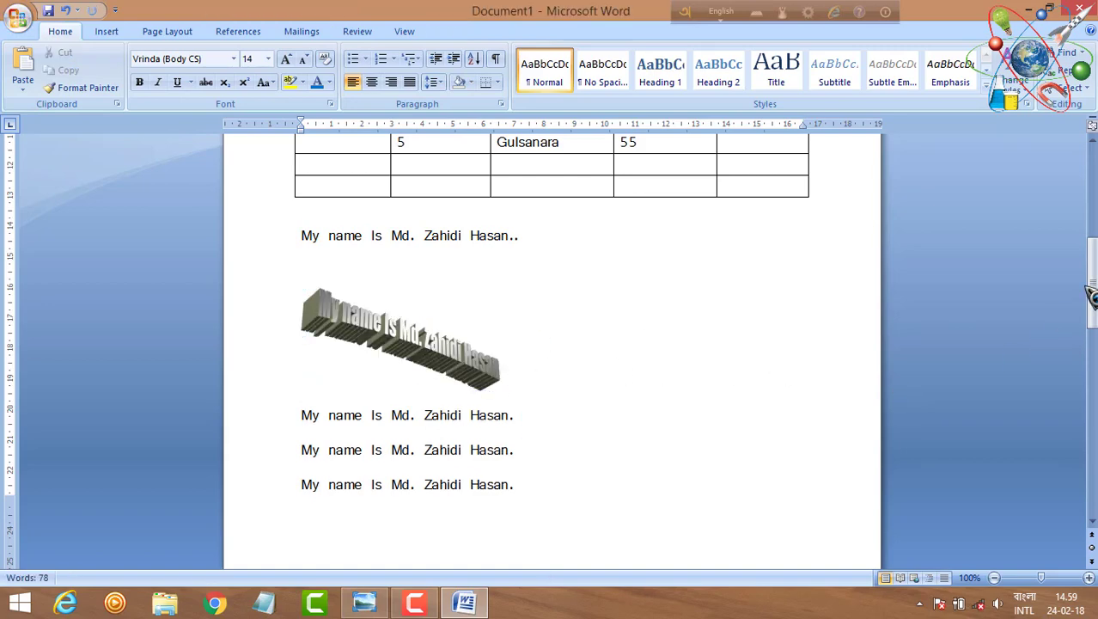
mouse_move(1093, 293)
mouse_down()
mouse_move(1093, 320)
mouse_move(1092, 197)
mouse_move(1031, 419)
mouse_up()
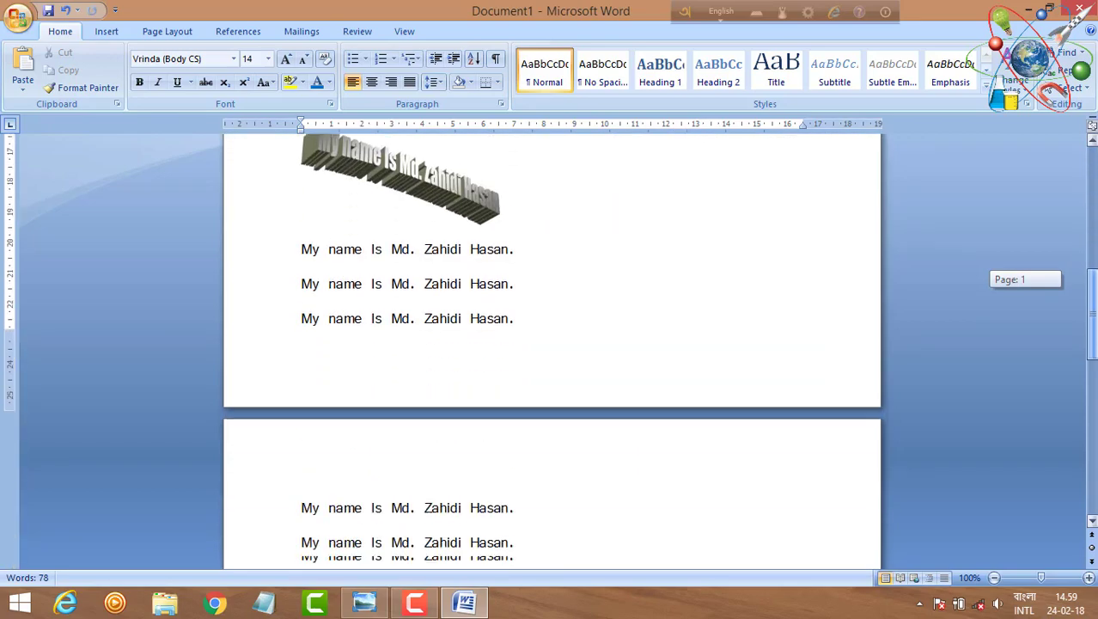
- Bring up the instruction photos in Photo Viewer and page to the exercise 4 photo
click(363, 607)
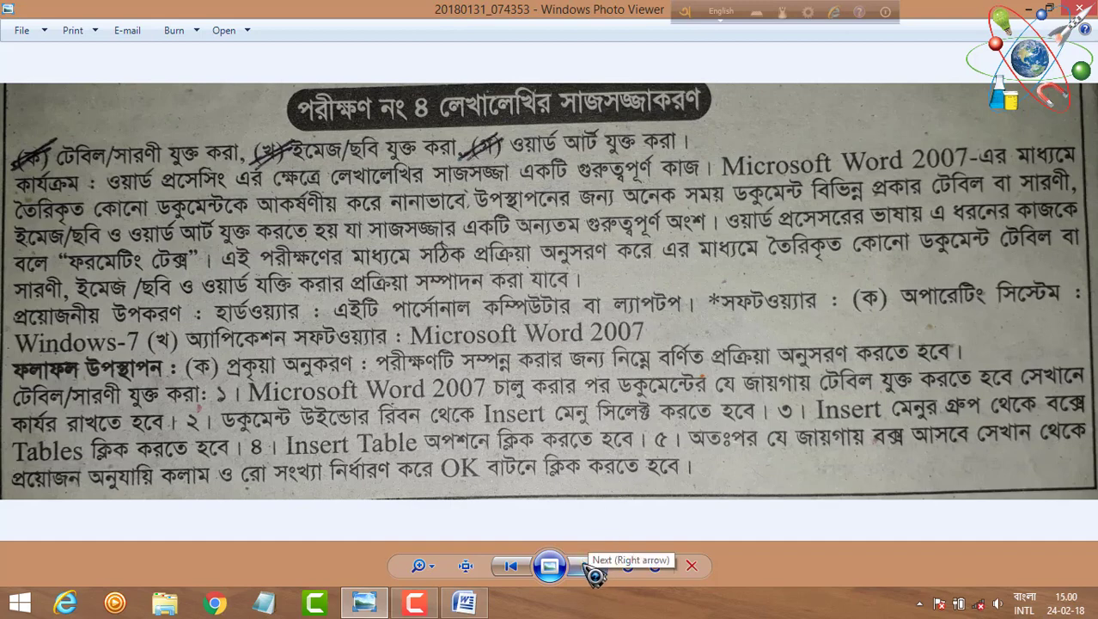
click(595, 574)
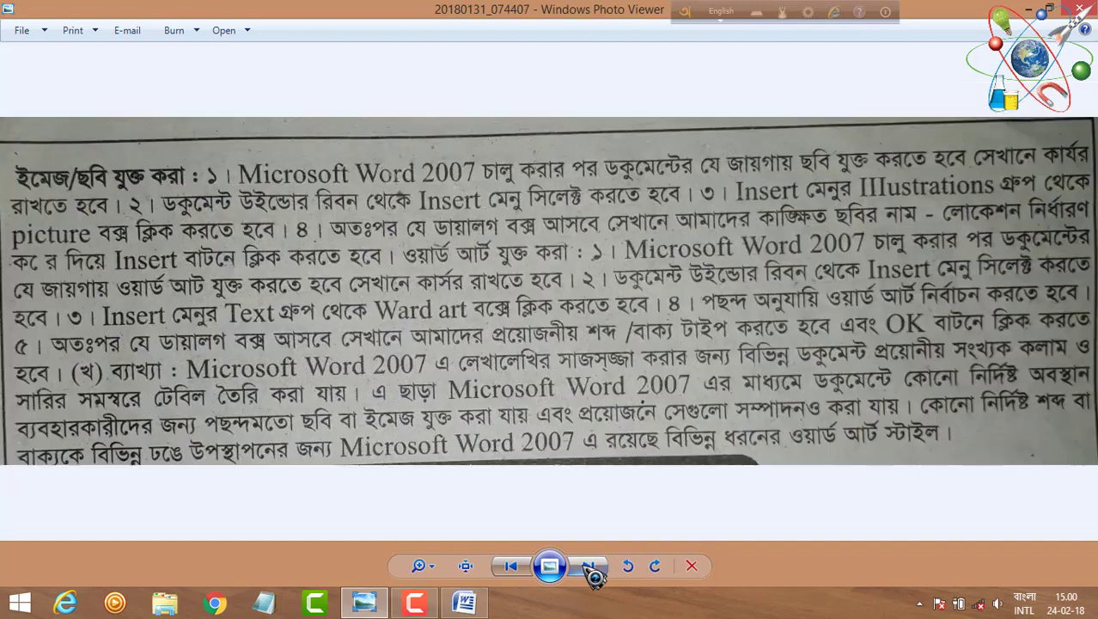
click(518, 576)
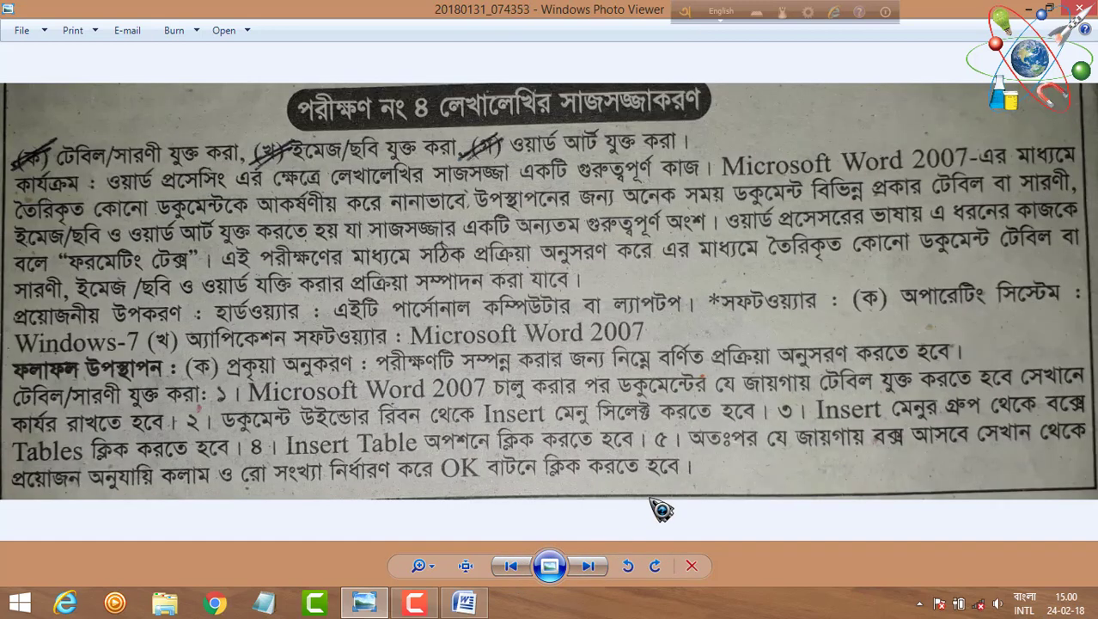
click(593, 571)
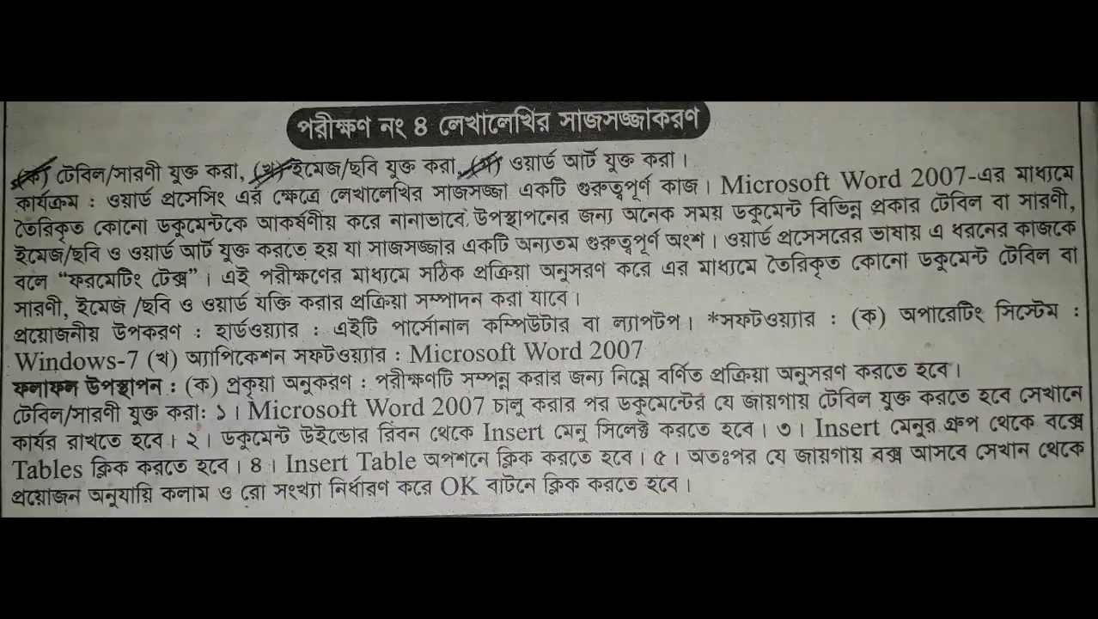